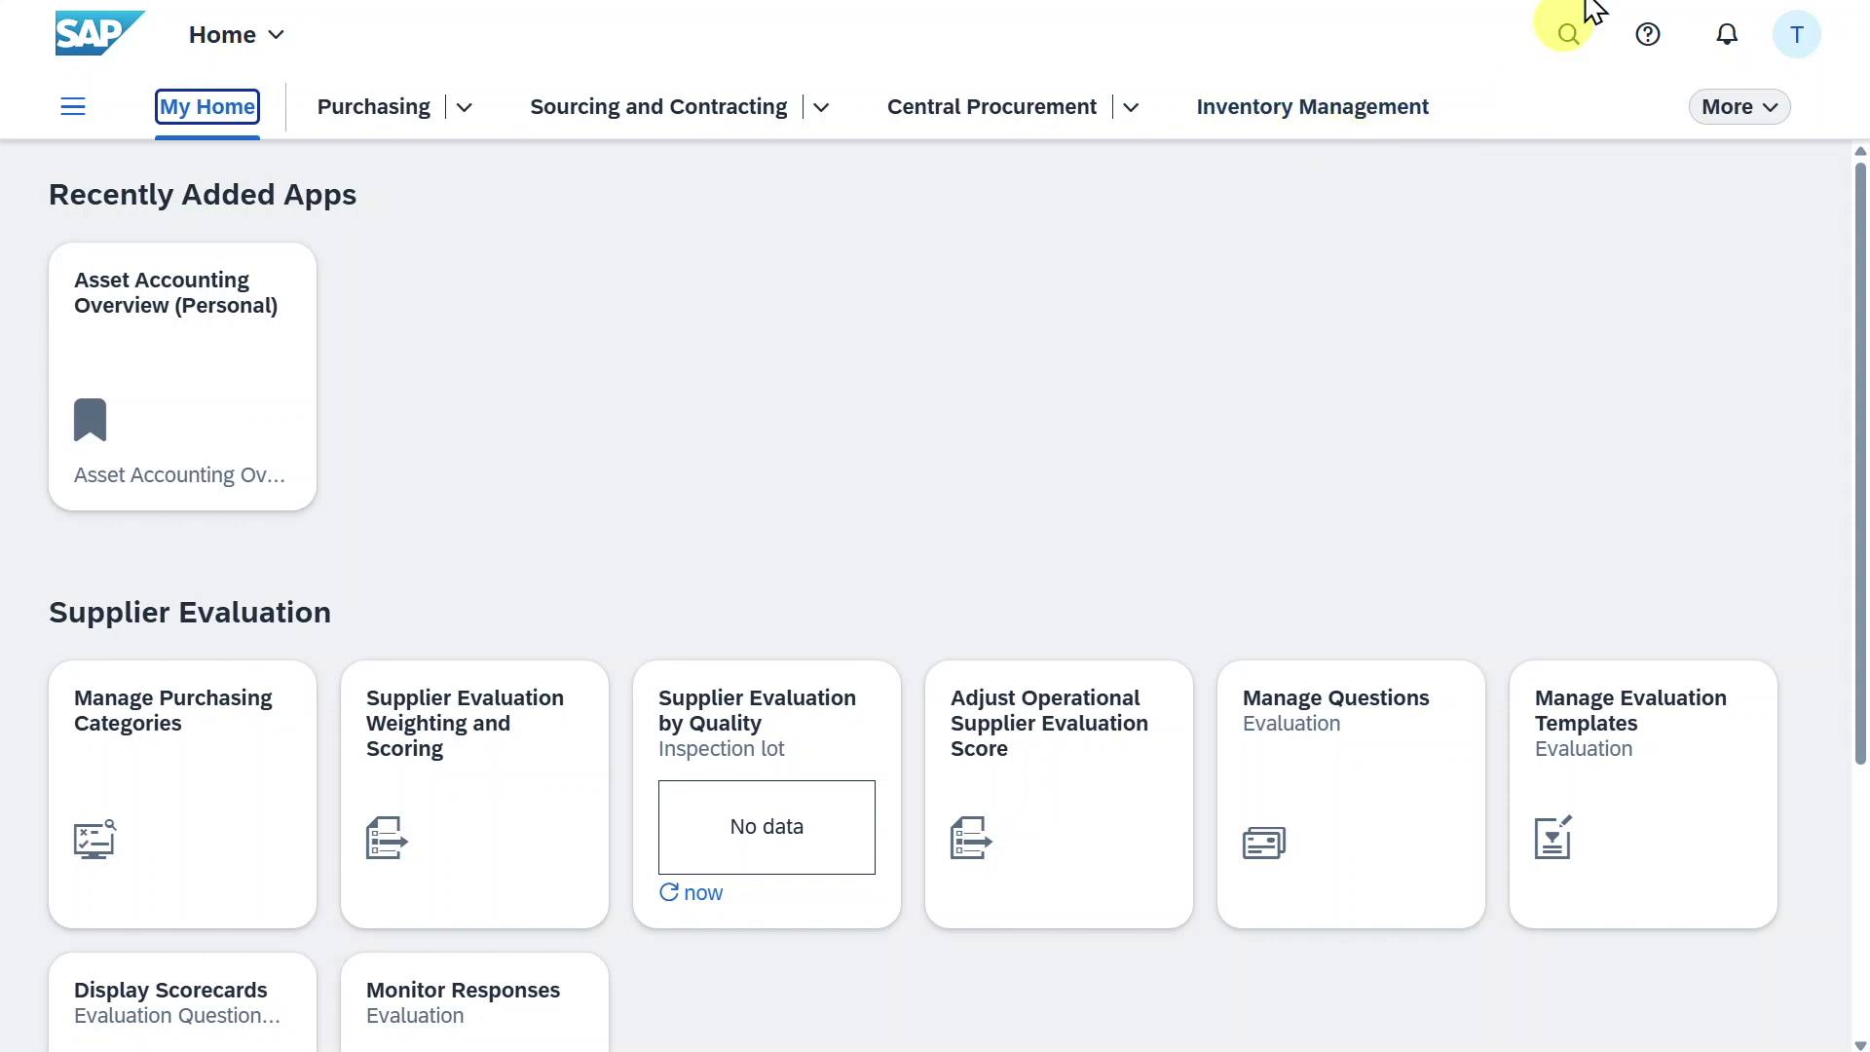
Search the launchpad for 'manage recurr' and launch Manage Recurring Journal Entries.
{"action": "left_click", "coordinate": [1569, 34]}
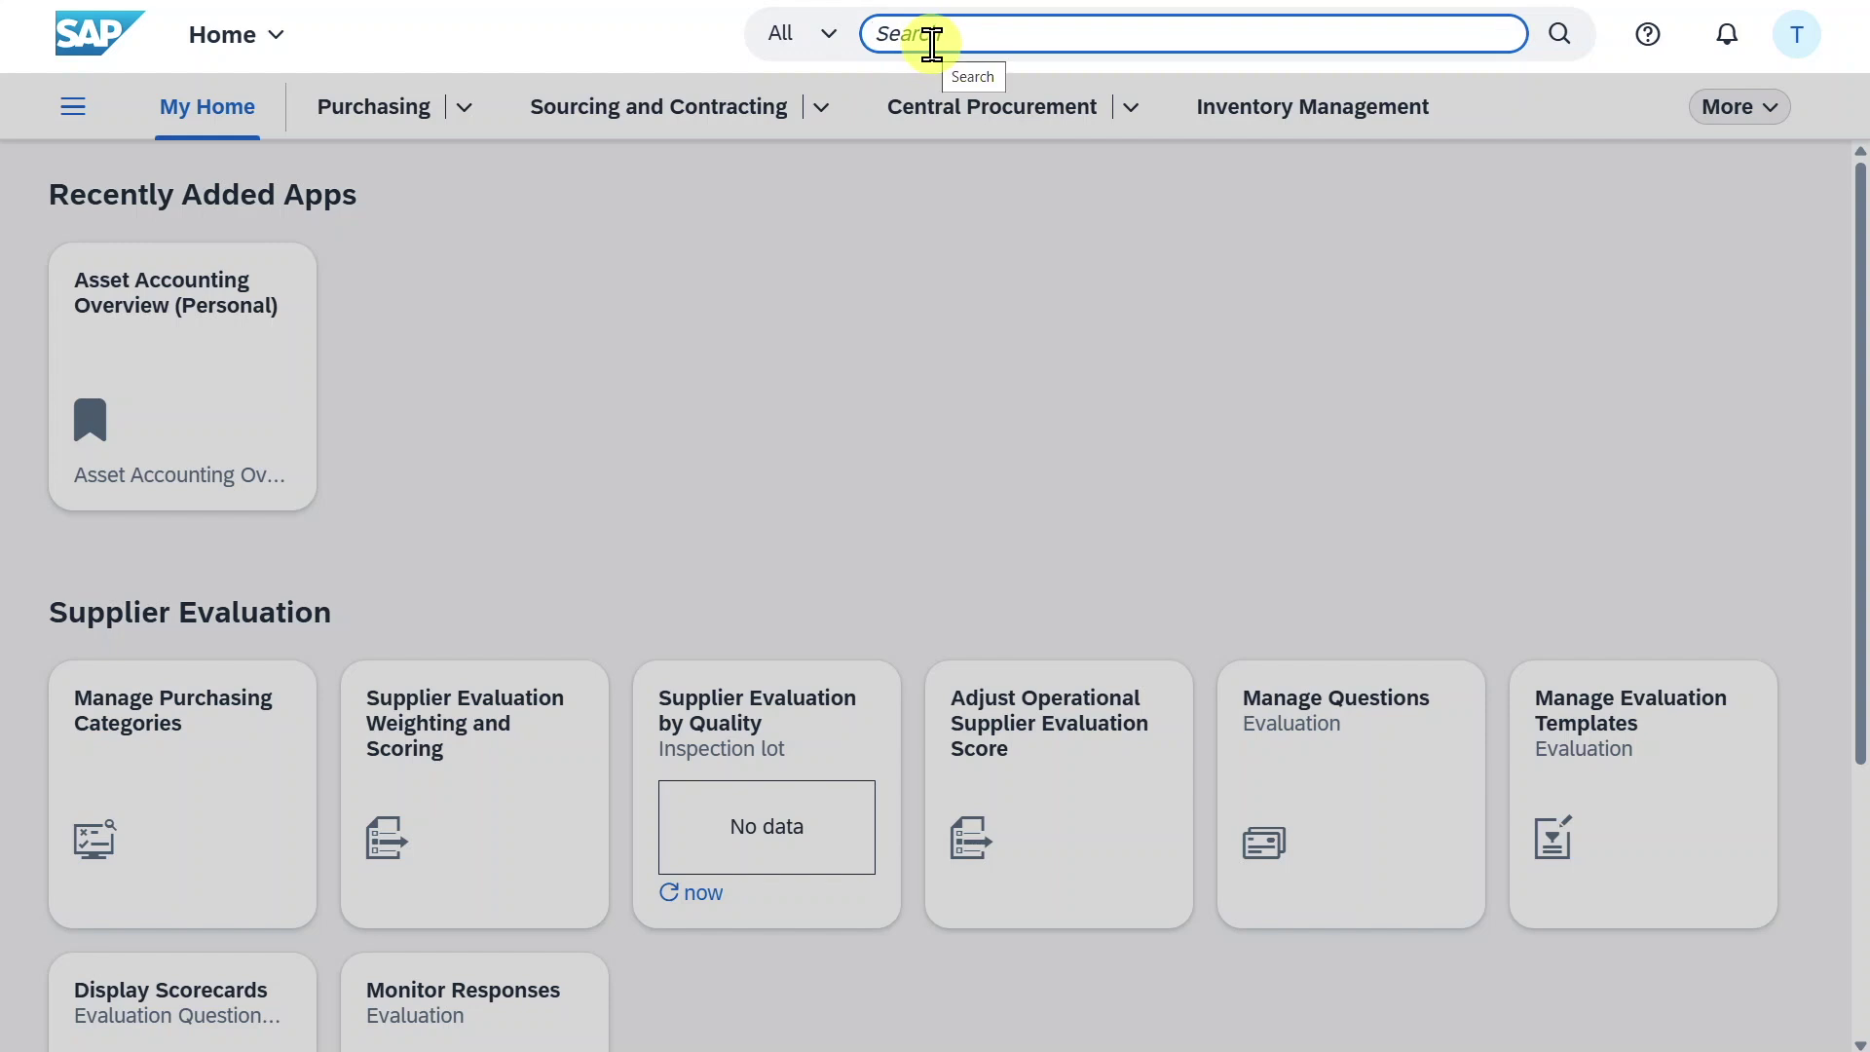
{"action": "type", "text": "manage recurr"}
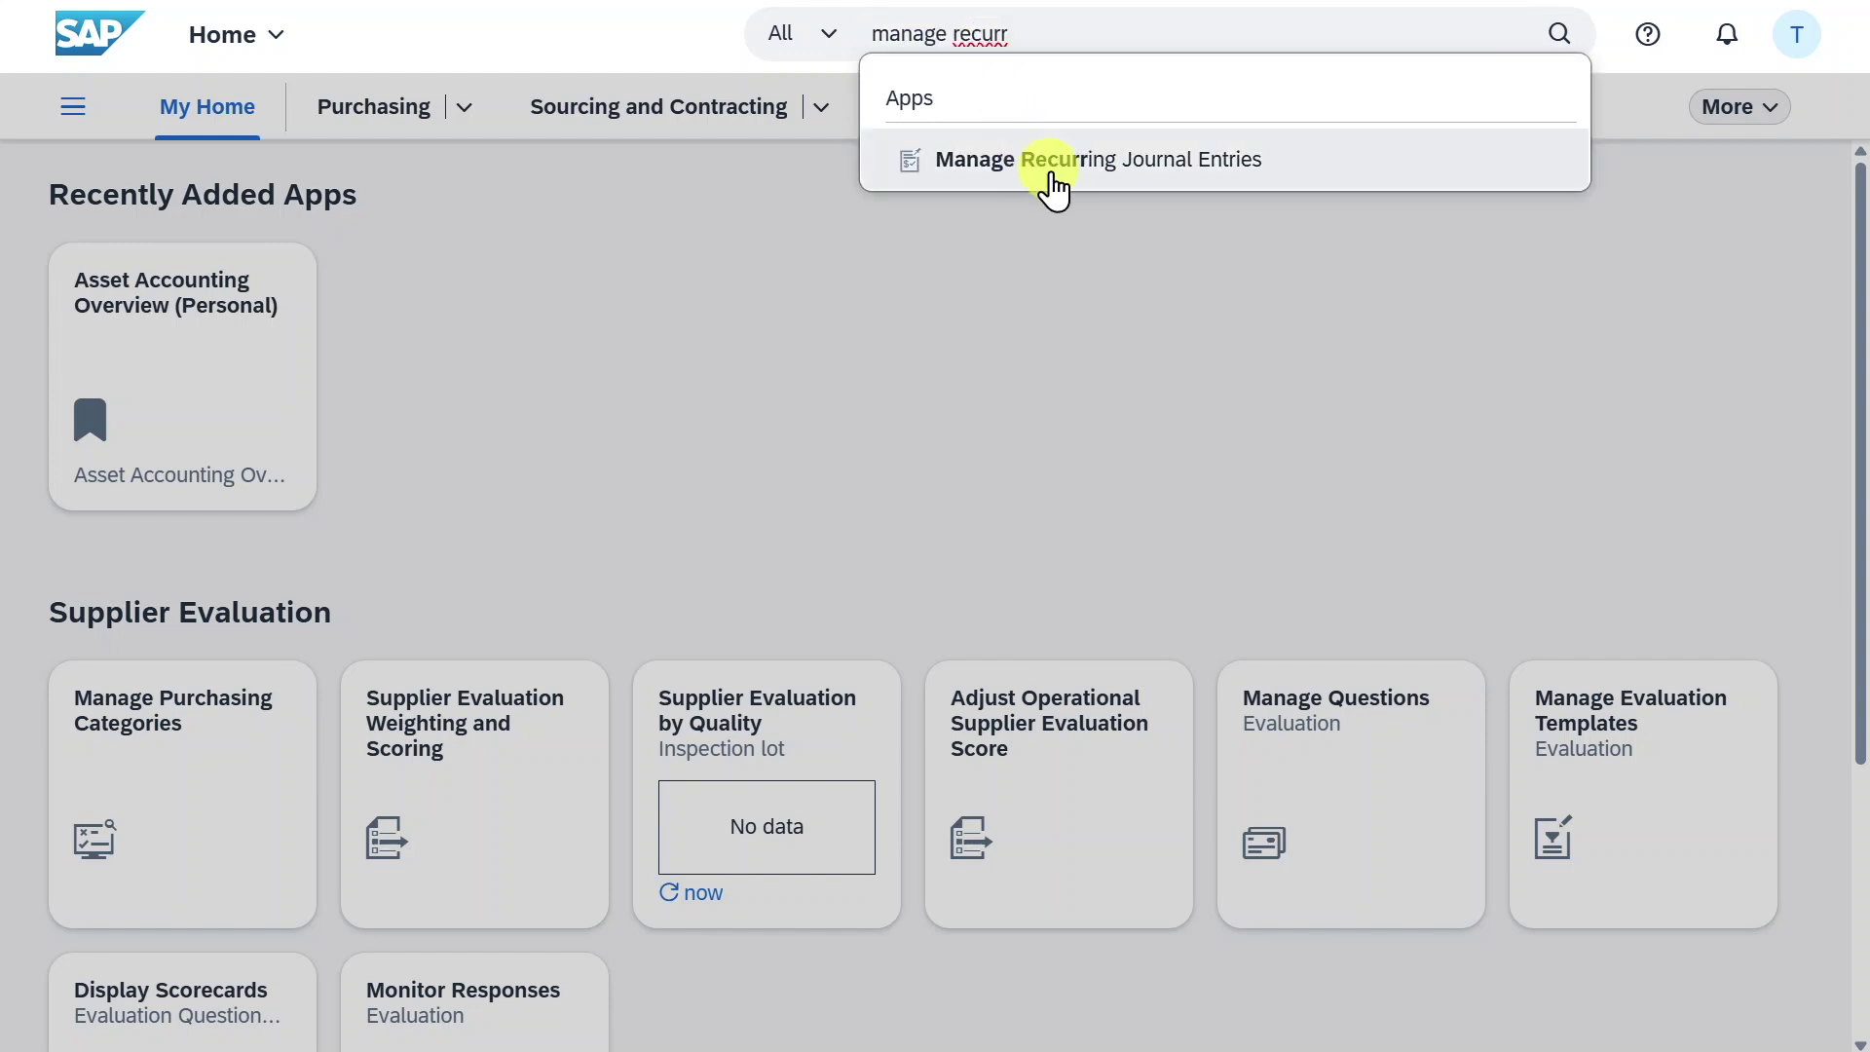
{"action": "left_click", "coordinate": [1069, 183]}
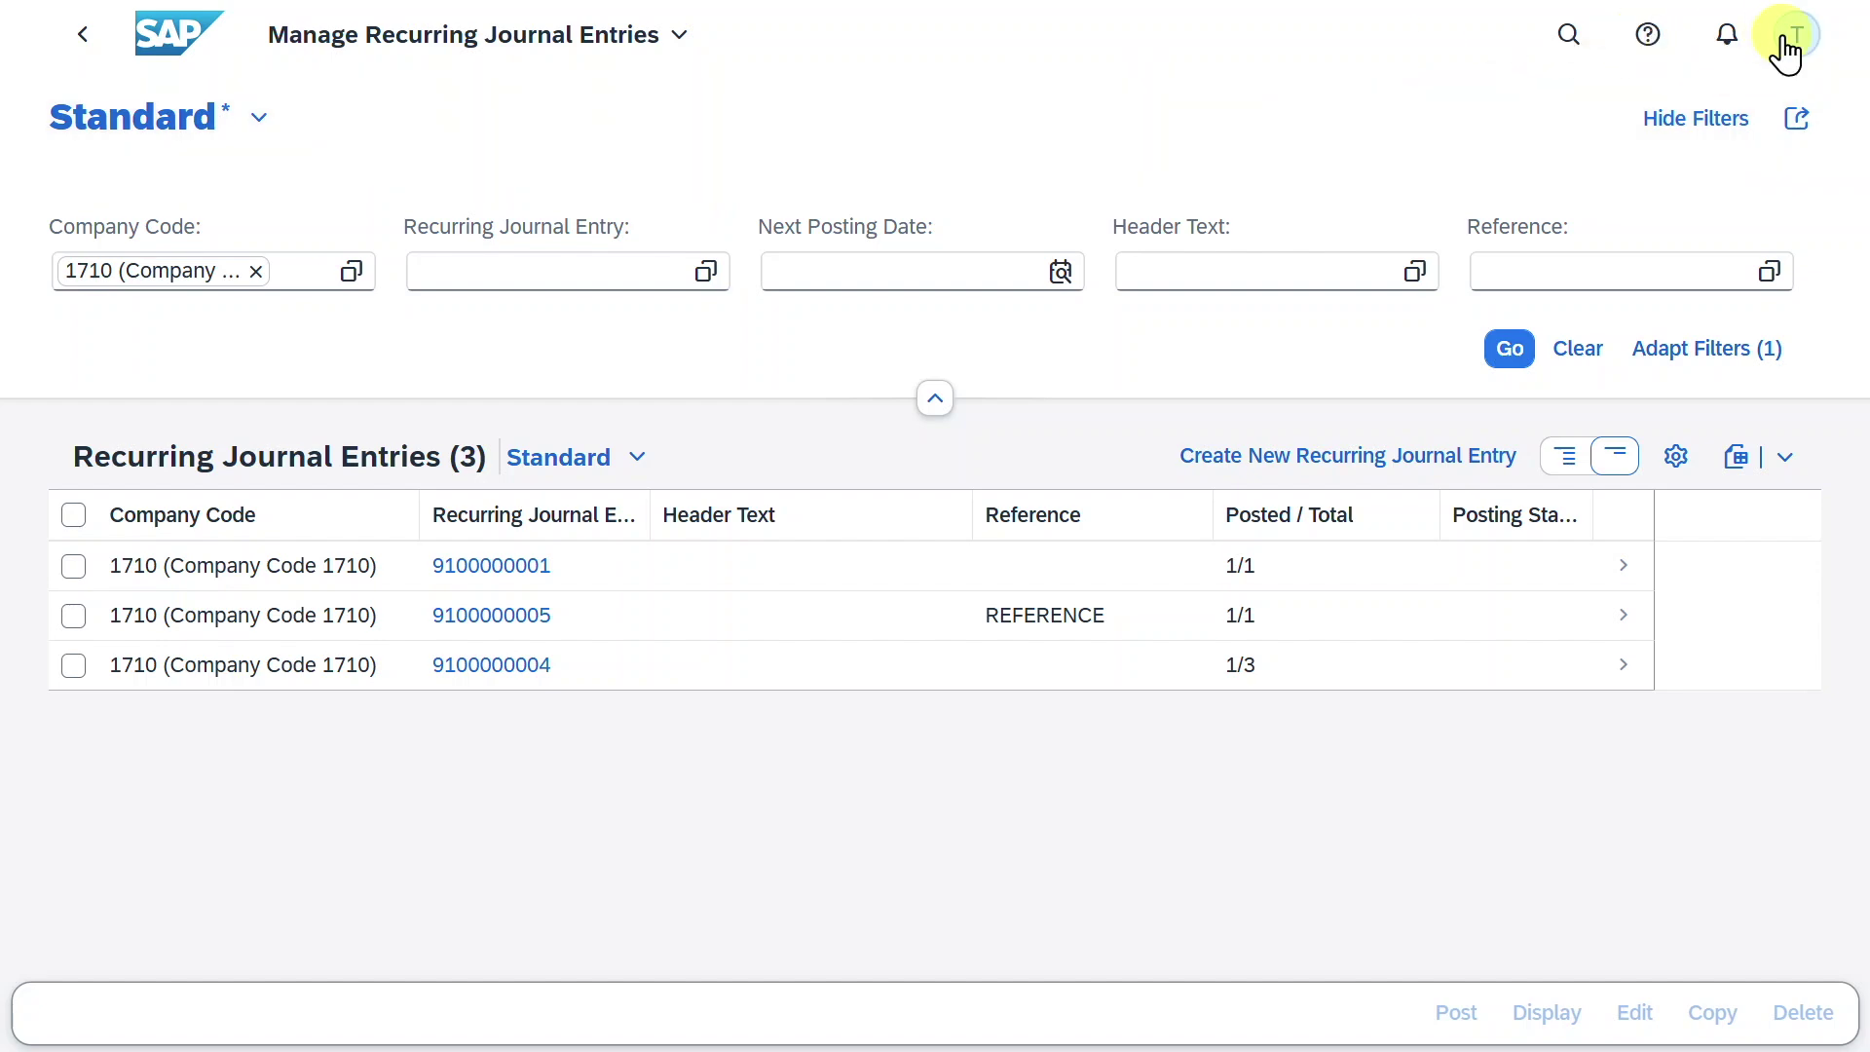
Check the app's About information, noting app ID F1598, then close it.
{"action": "left_click", "coordinate": [1787, 39]}
{"action": "left_click", "coordinate": [1669, 370]}
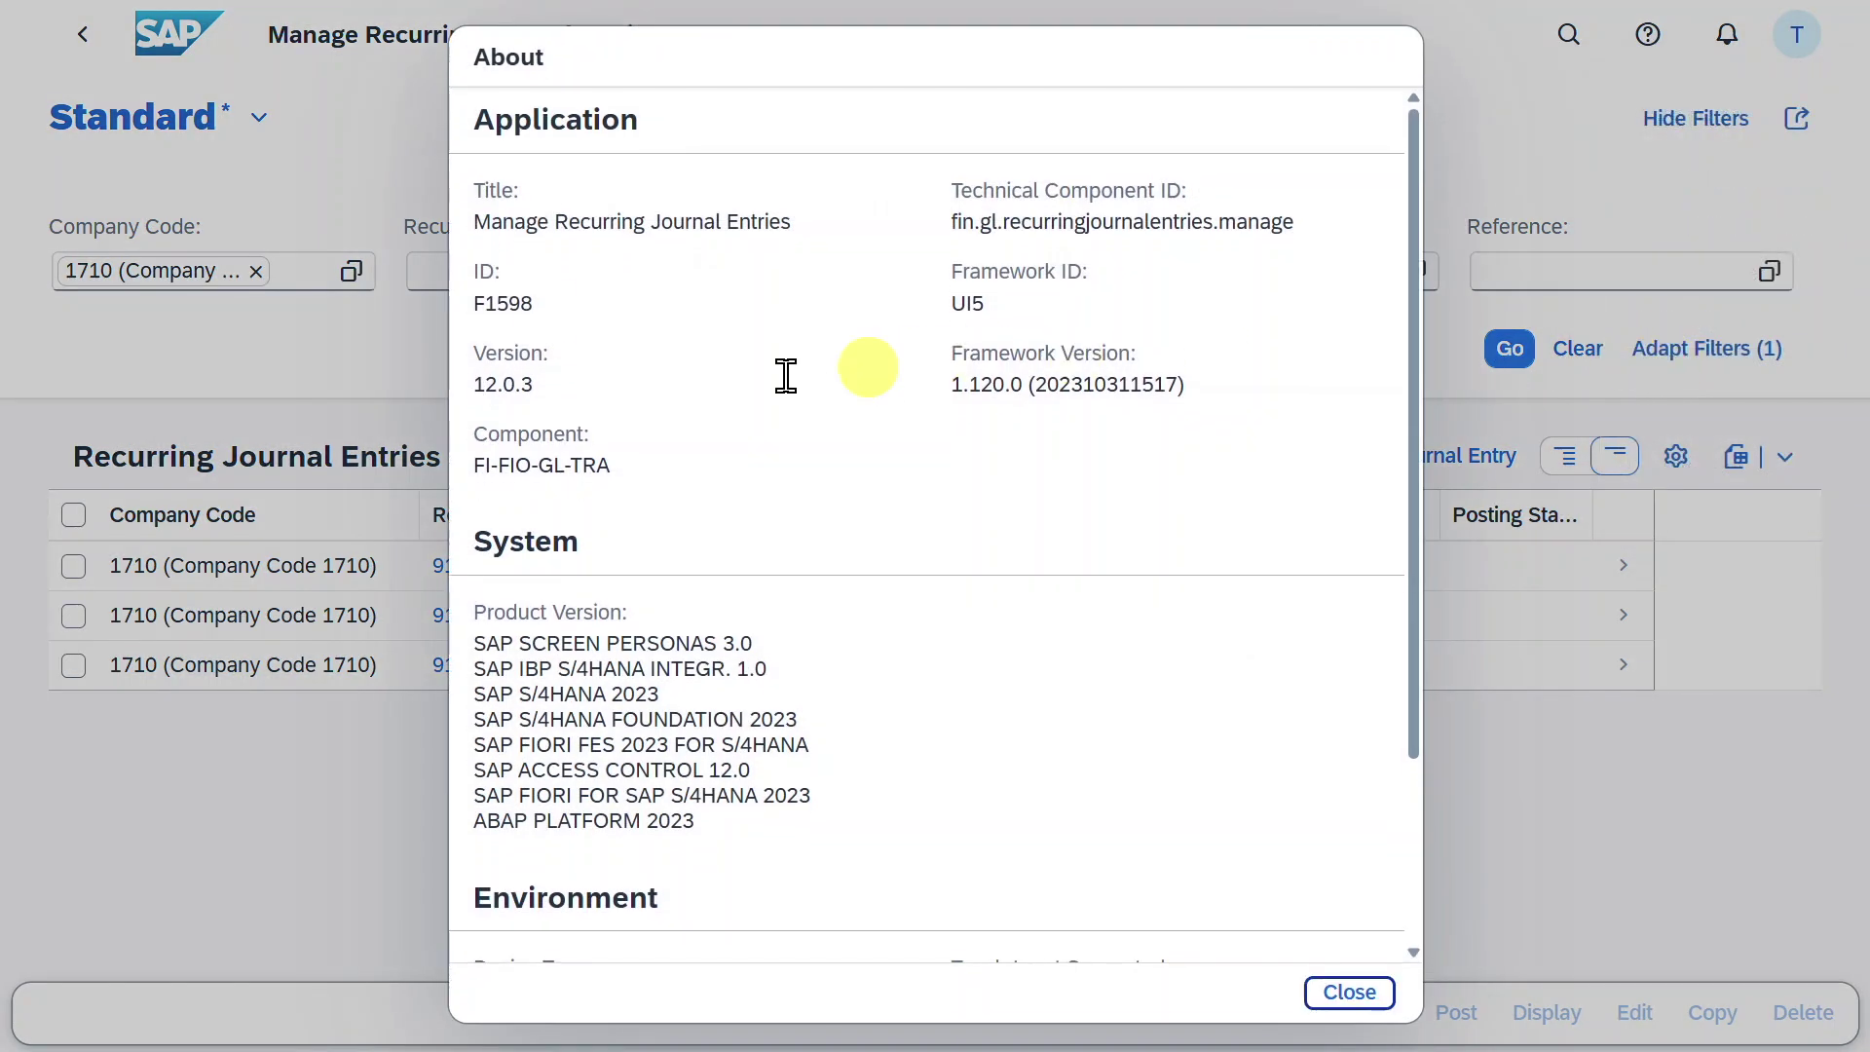
{"action": "double_click", "coordinate": [526, 304]}
{"action": "left_click", "coordinate": [535, 305]}
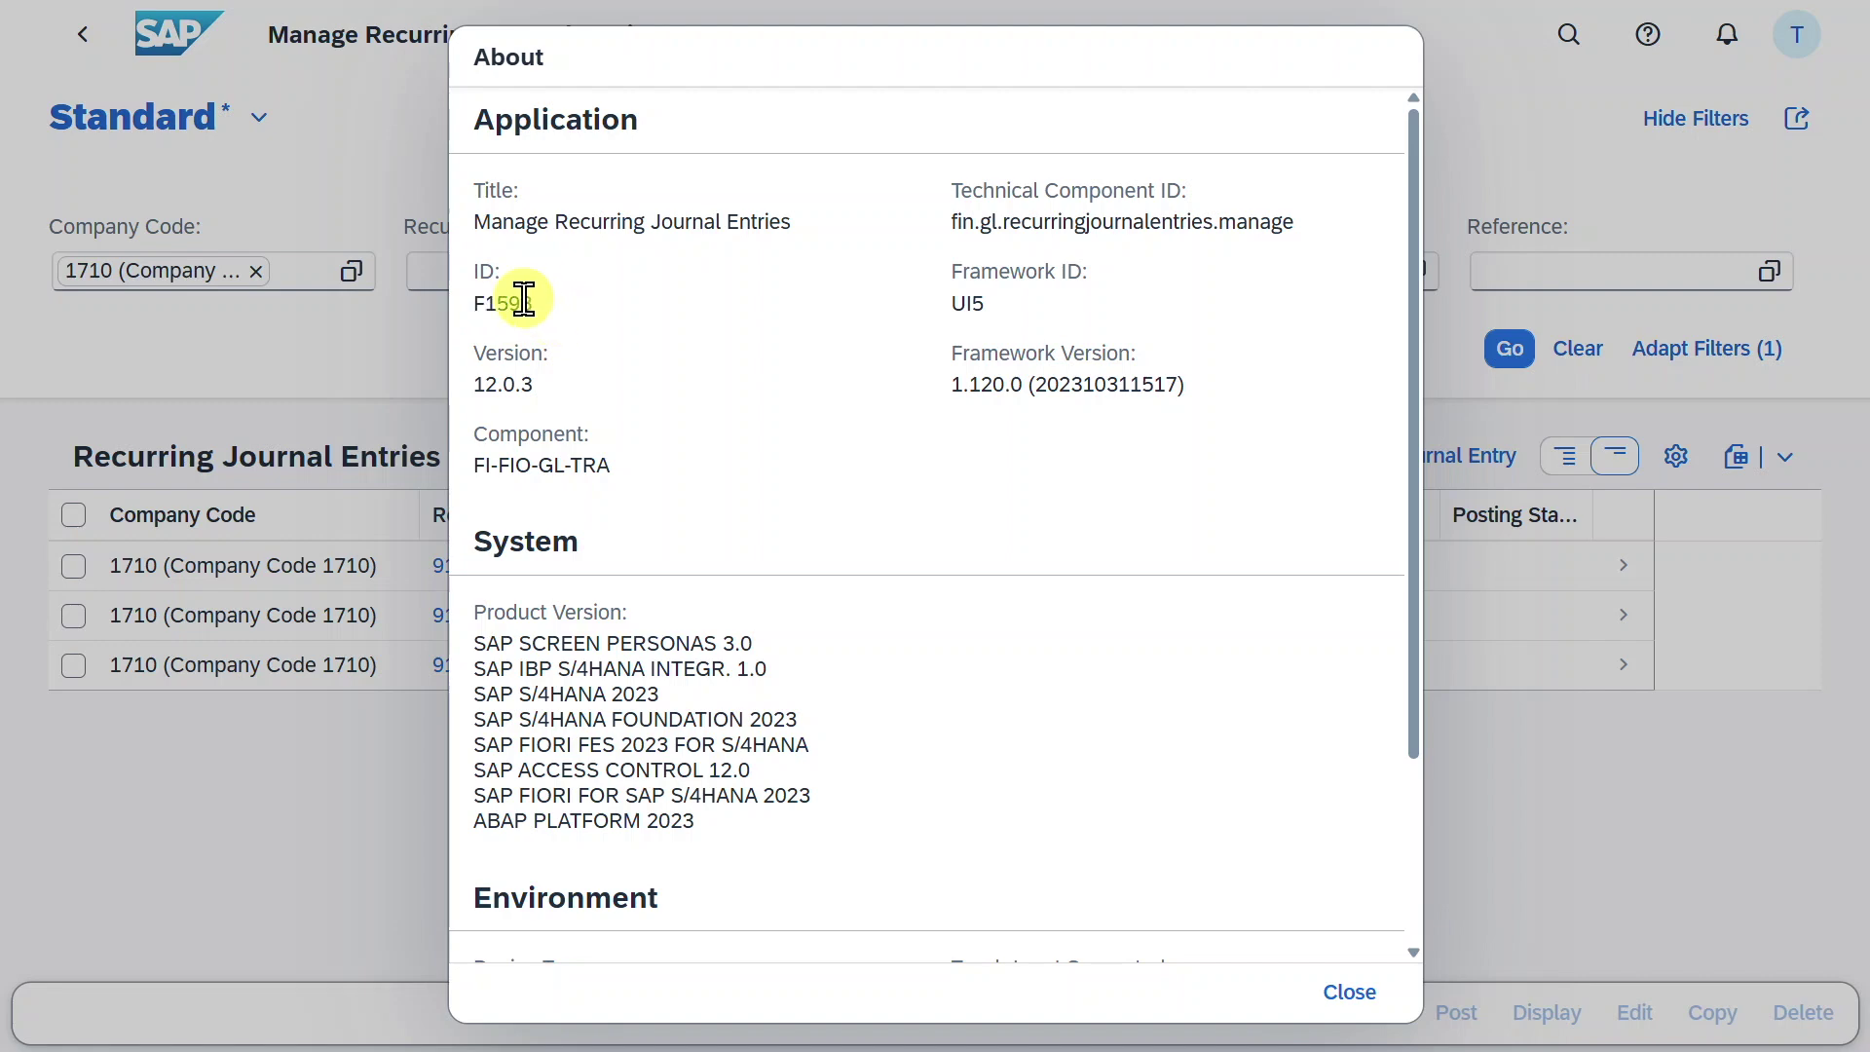
{"action": "double_click", "coordinate": [529, 305]}
{"action": "left_click", "coordinate": [588, 309]}
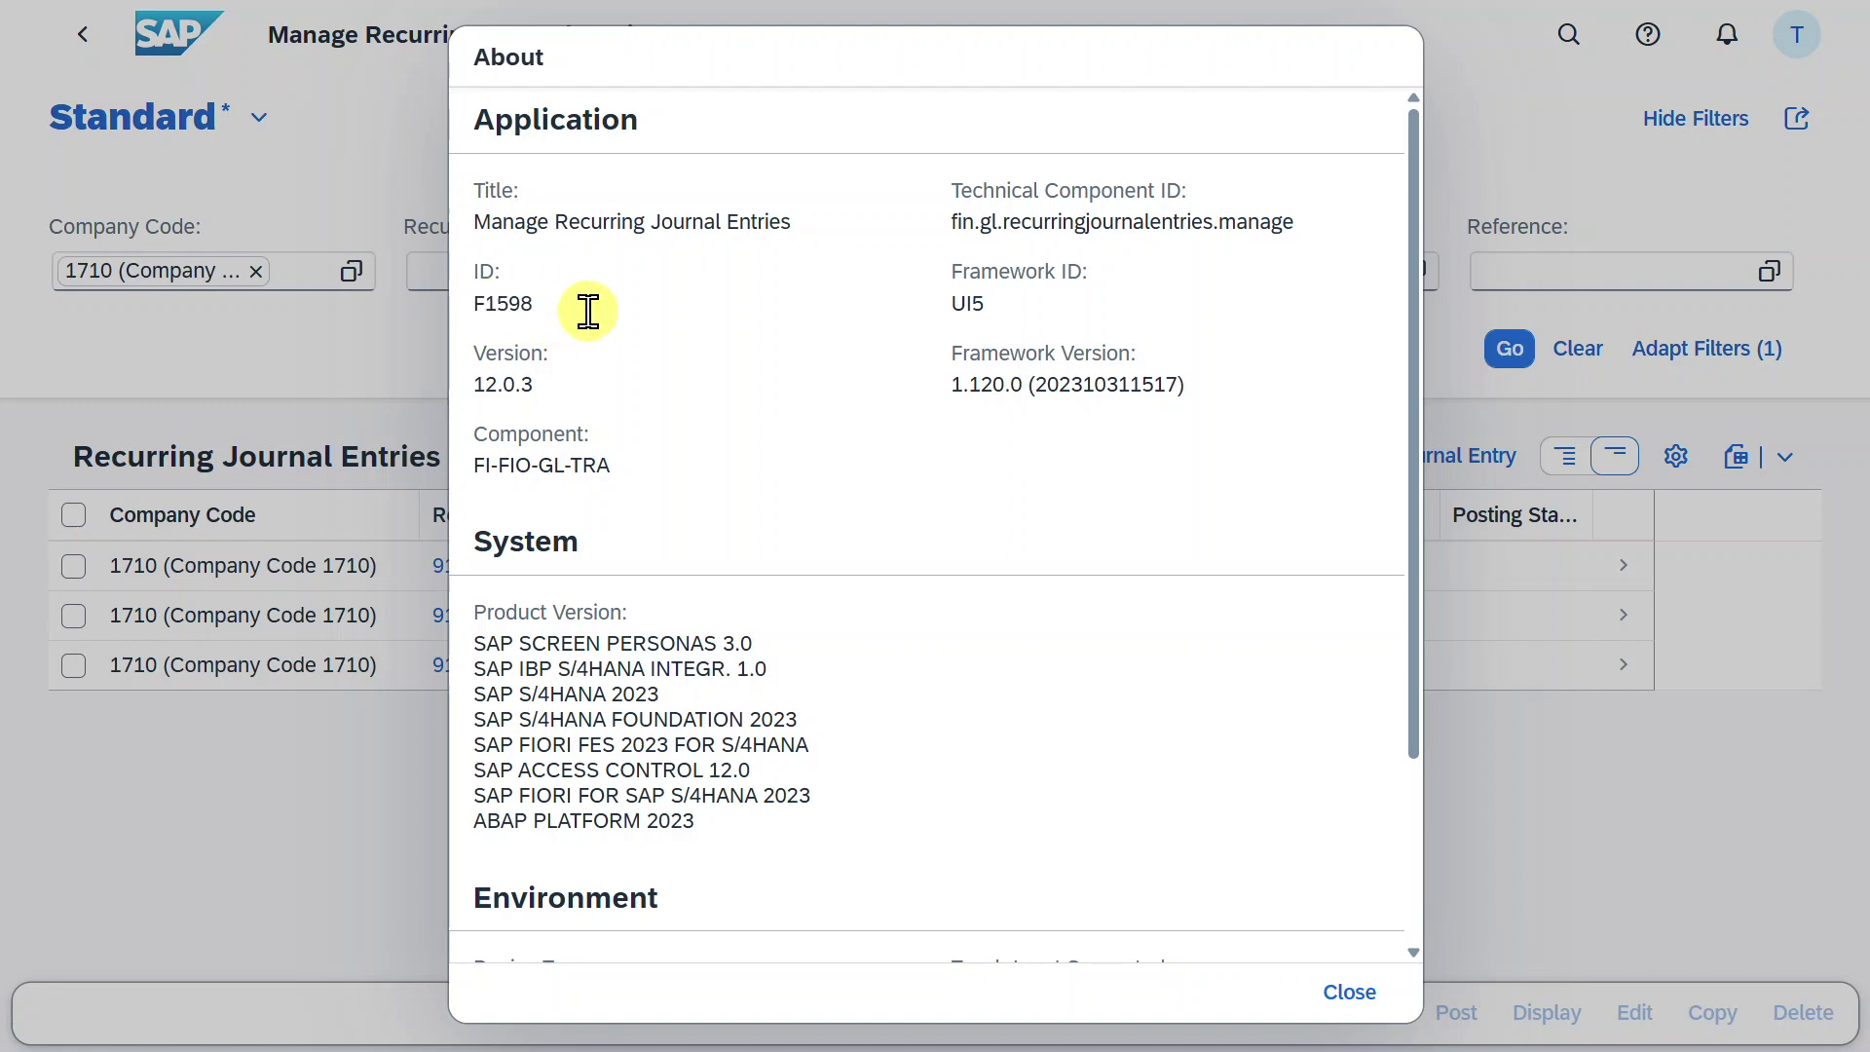
{"action": "left_click", "coordinate": [1347, 990]}
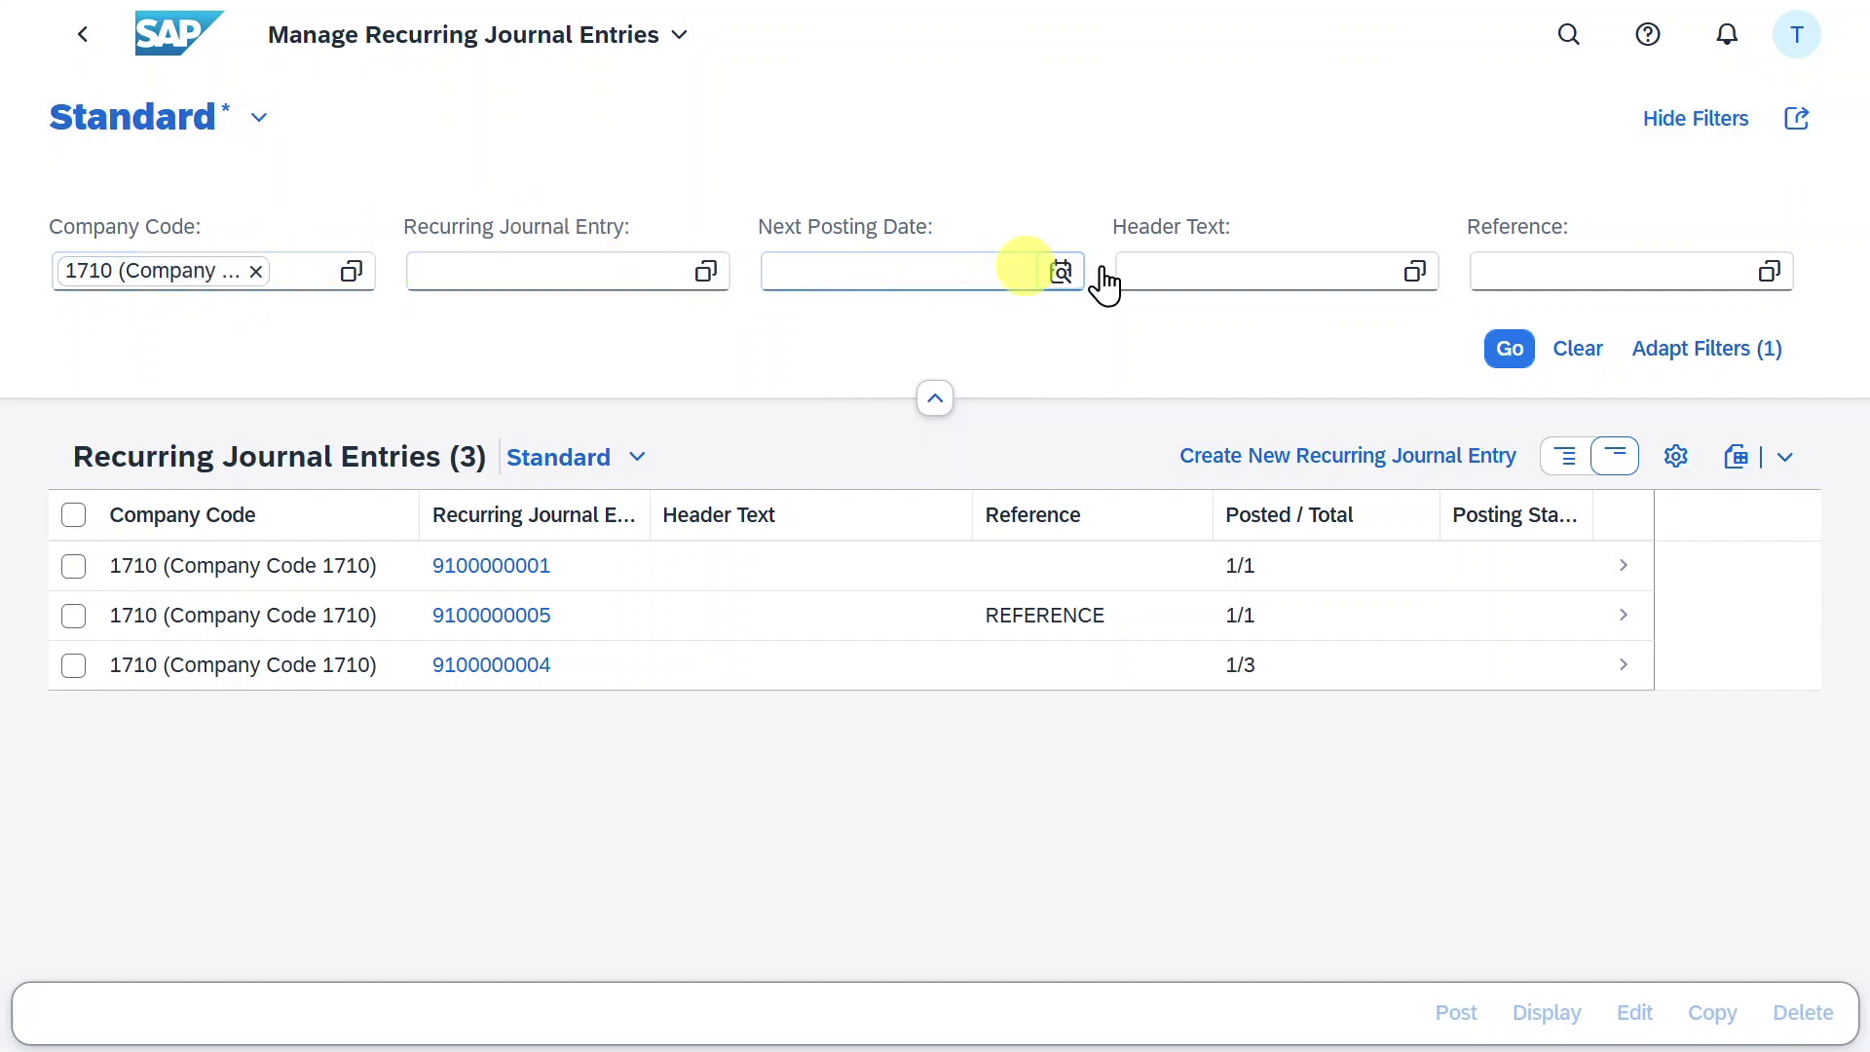
Refresh the list, clear all filter values including company code 1710, and review the available filter fields.
{"action": "left_click", "coordinate": [1510, 351]}
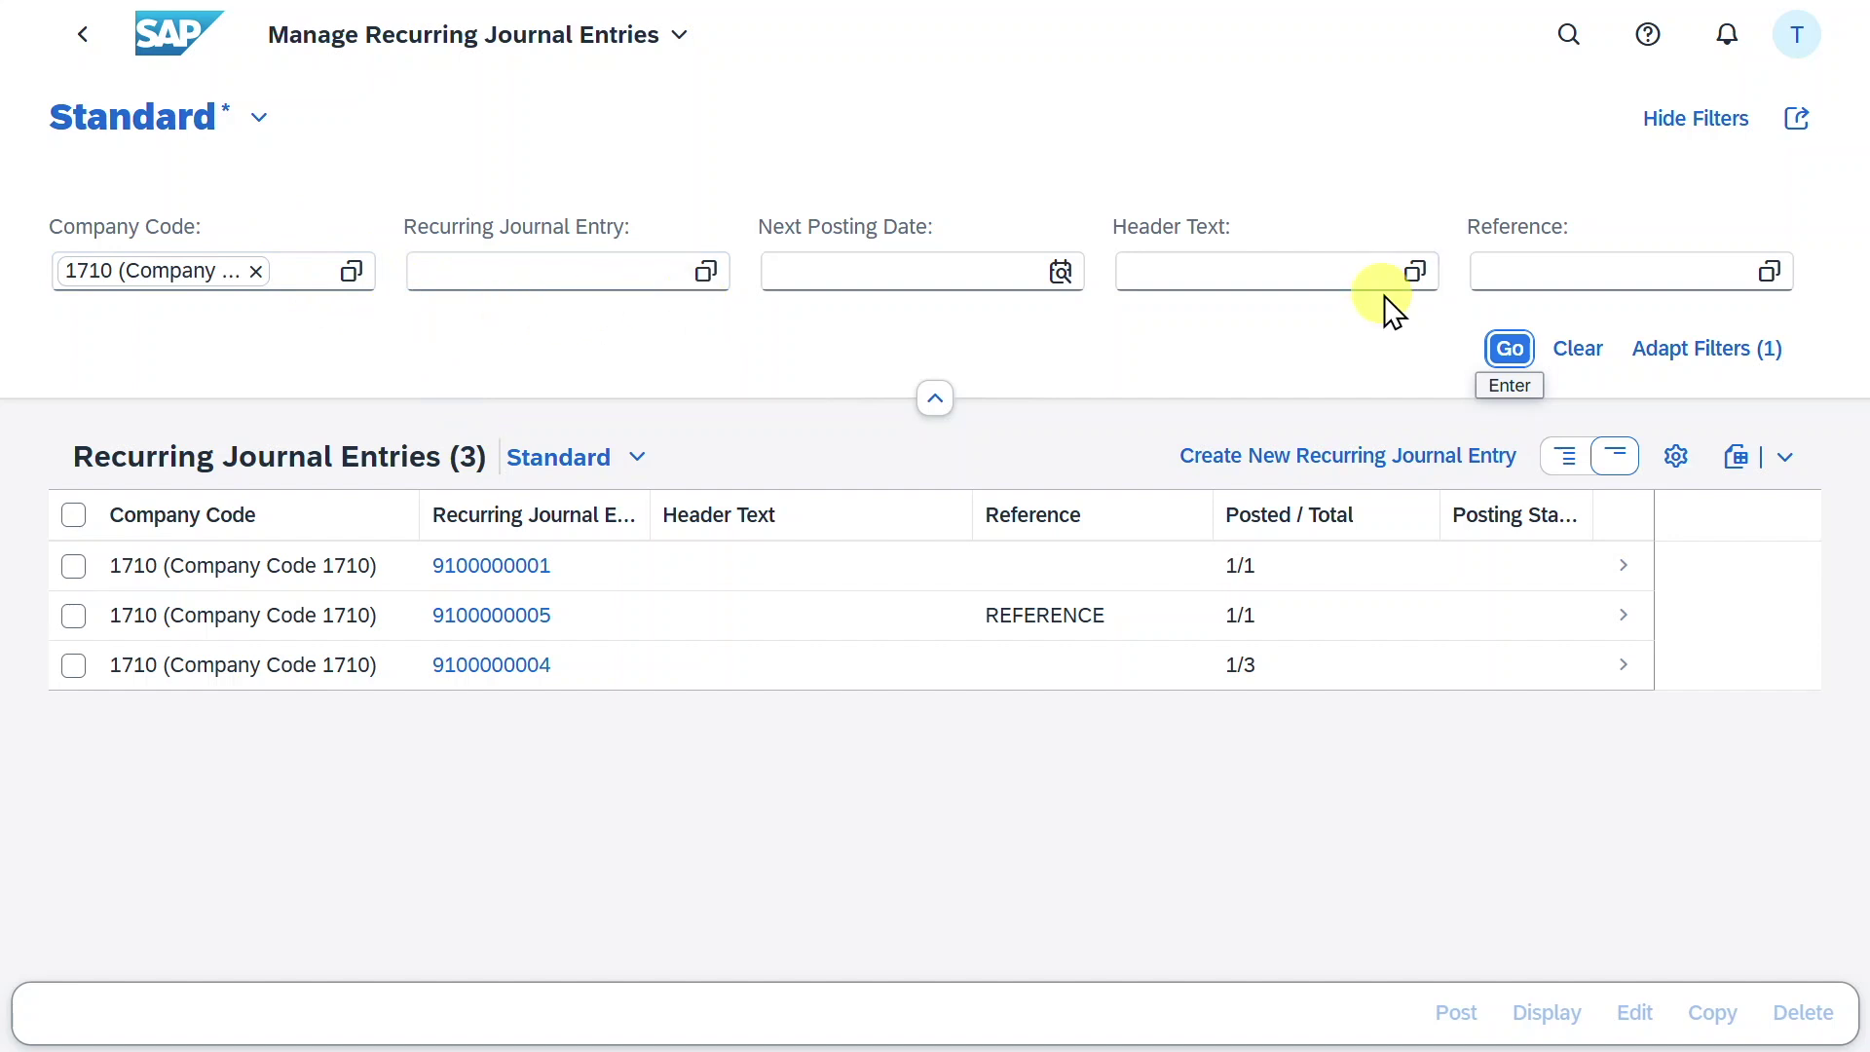
{"action": "left_click", "coordinate": [1576, 350]}
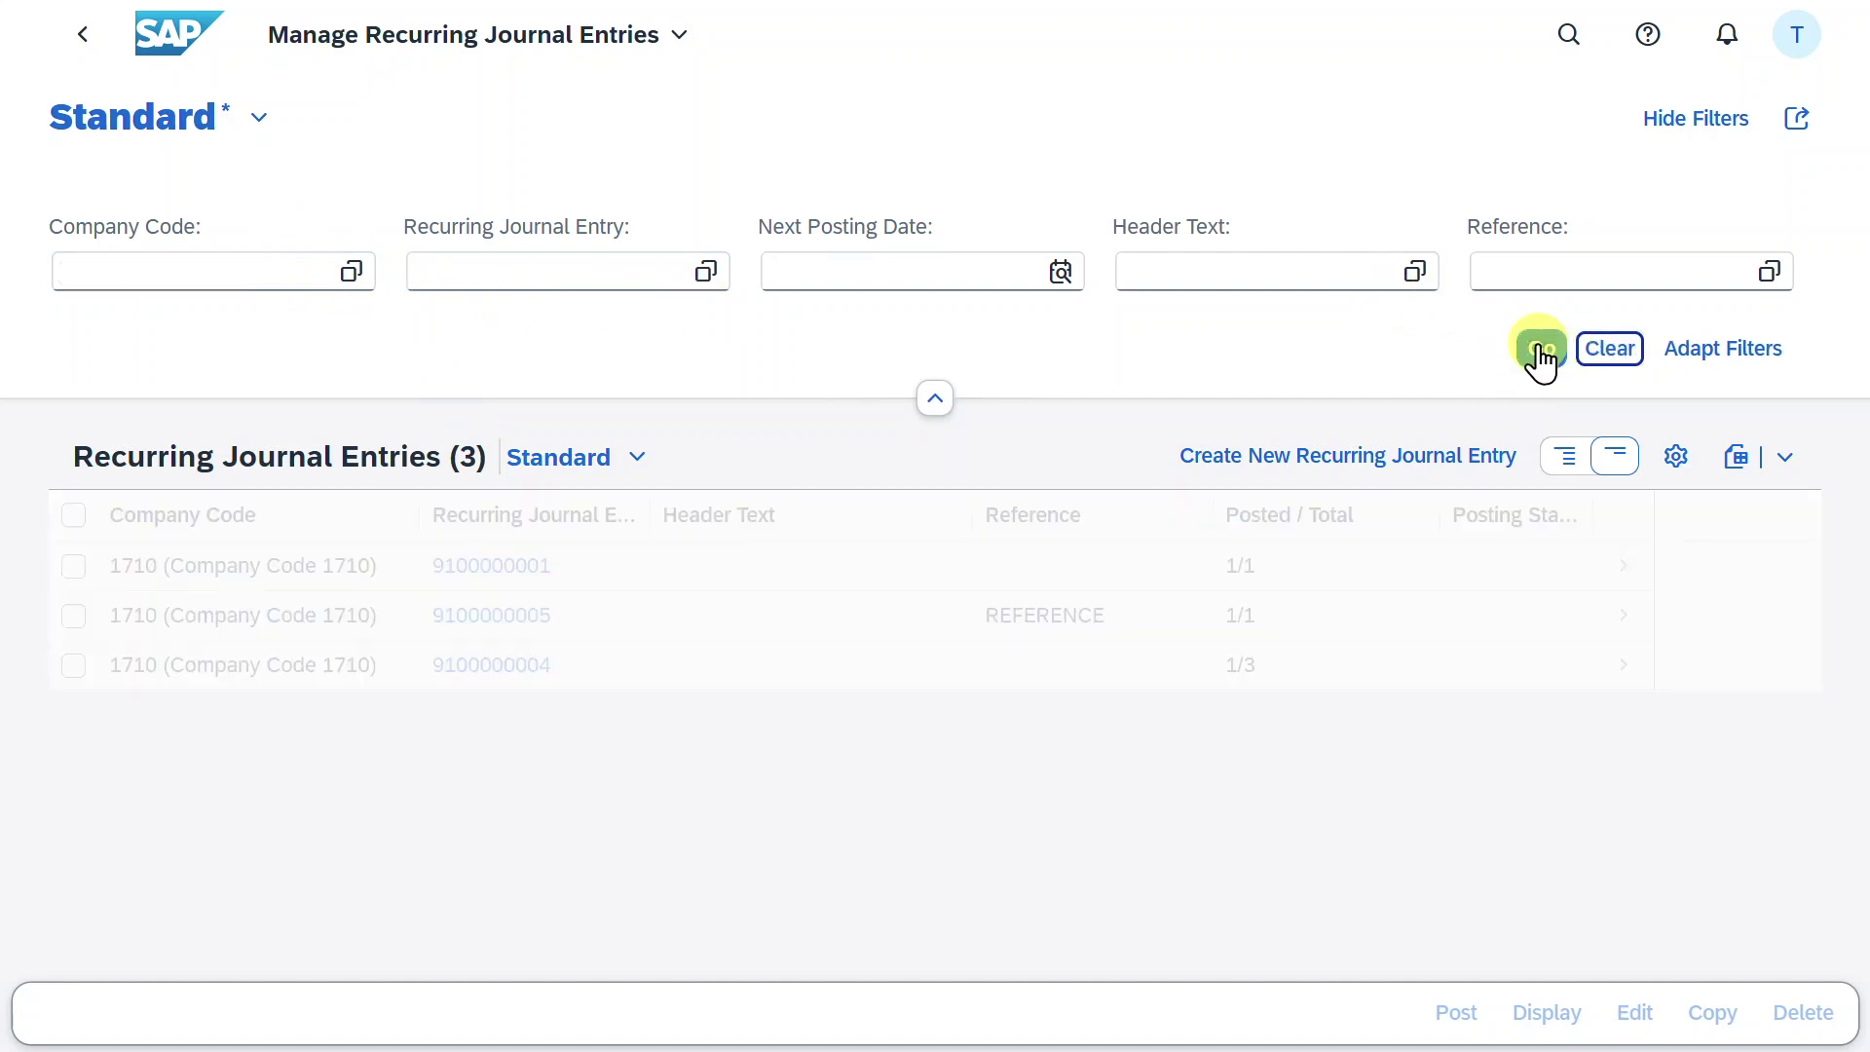
{"action": "left_click", "coordinate": [1697, 350]}
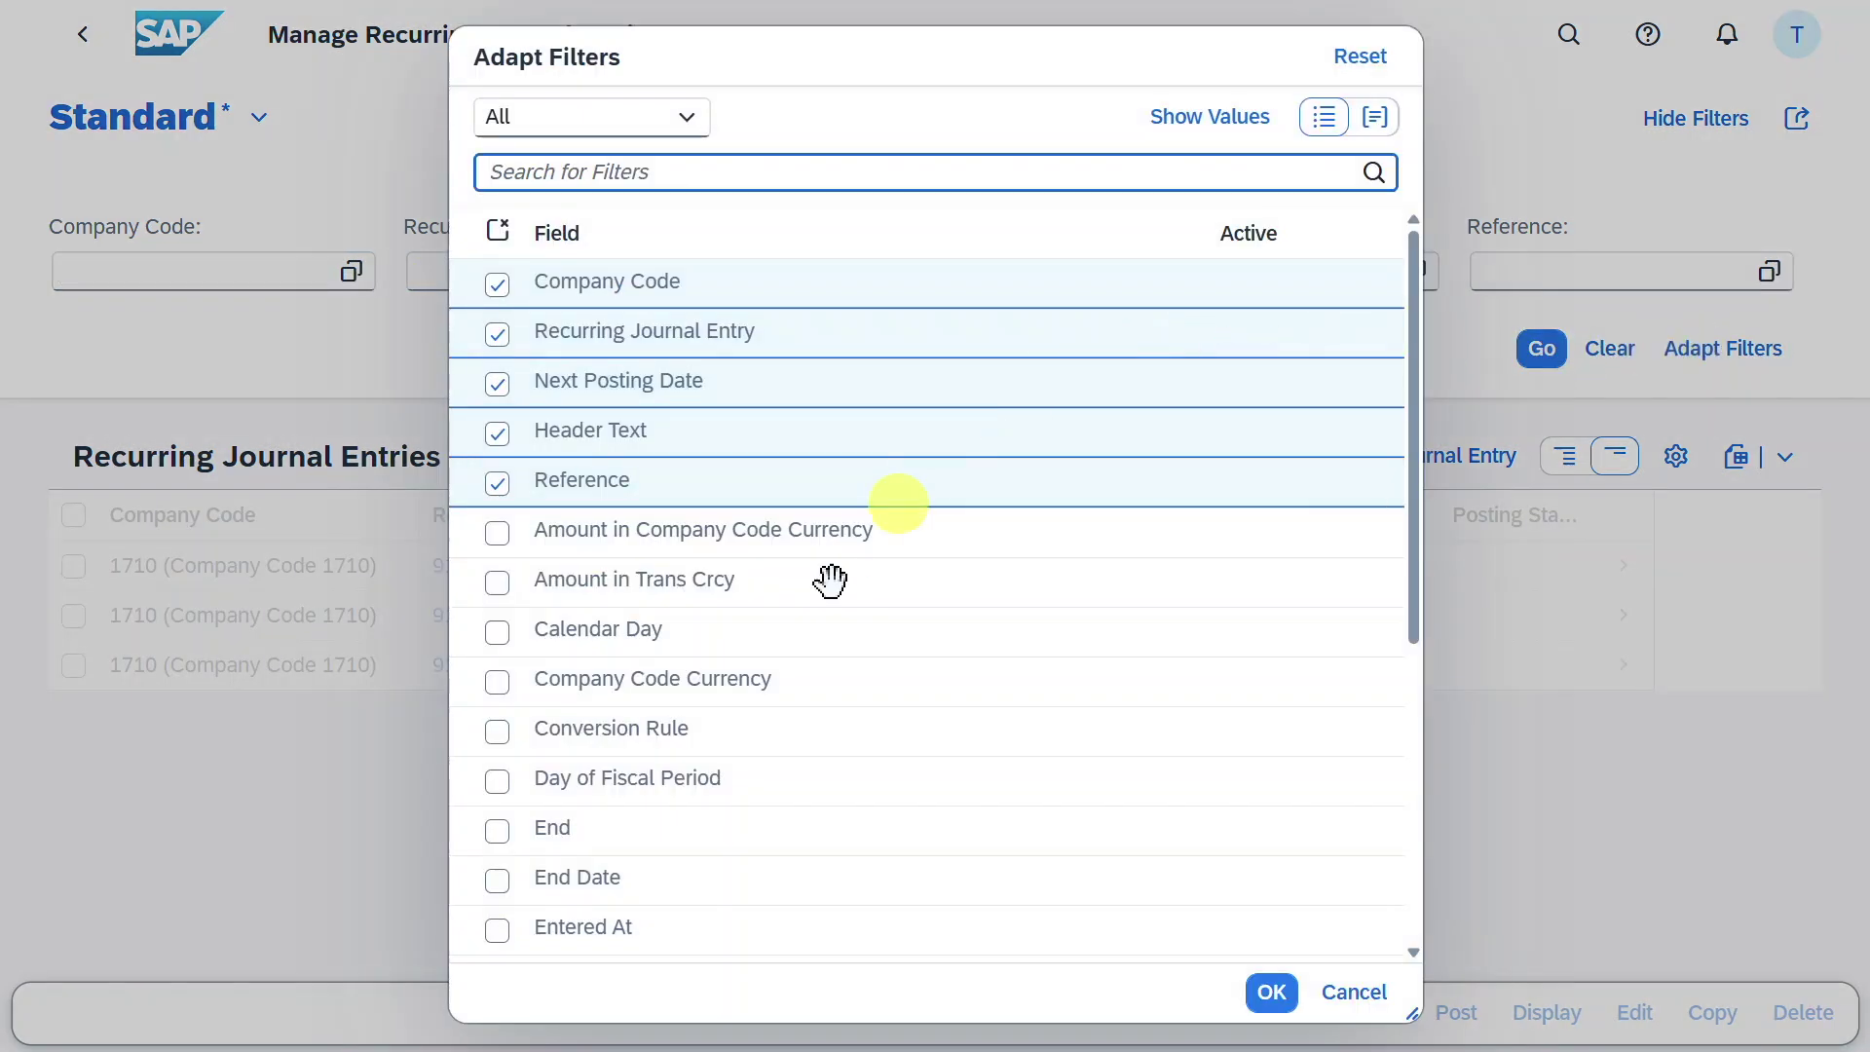
{"action": "scroll", "coordinate": [830, 582], "scroll_direction": "down", "scroll_amount": 3}
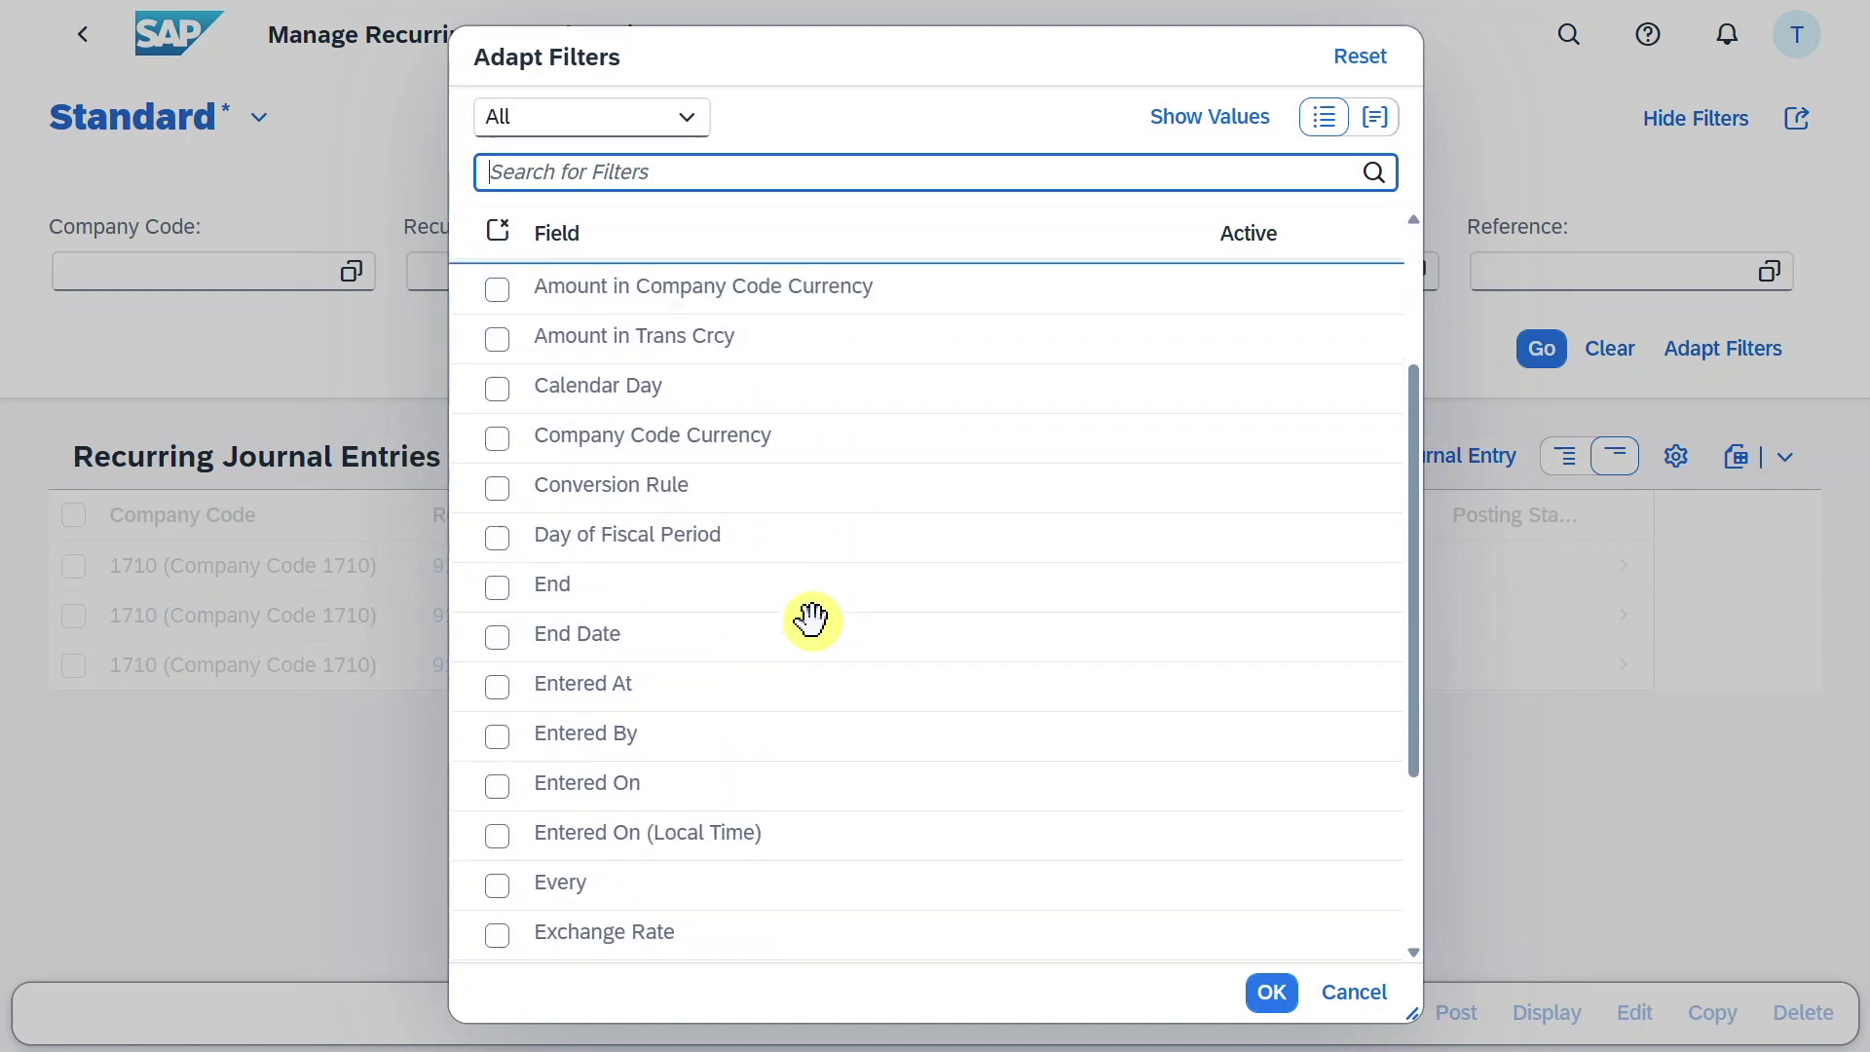
{"action": "left_click", "coordinate": [1352, 994]}
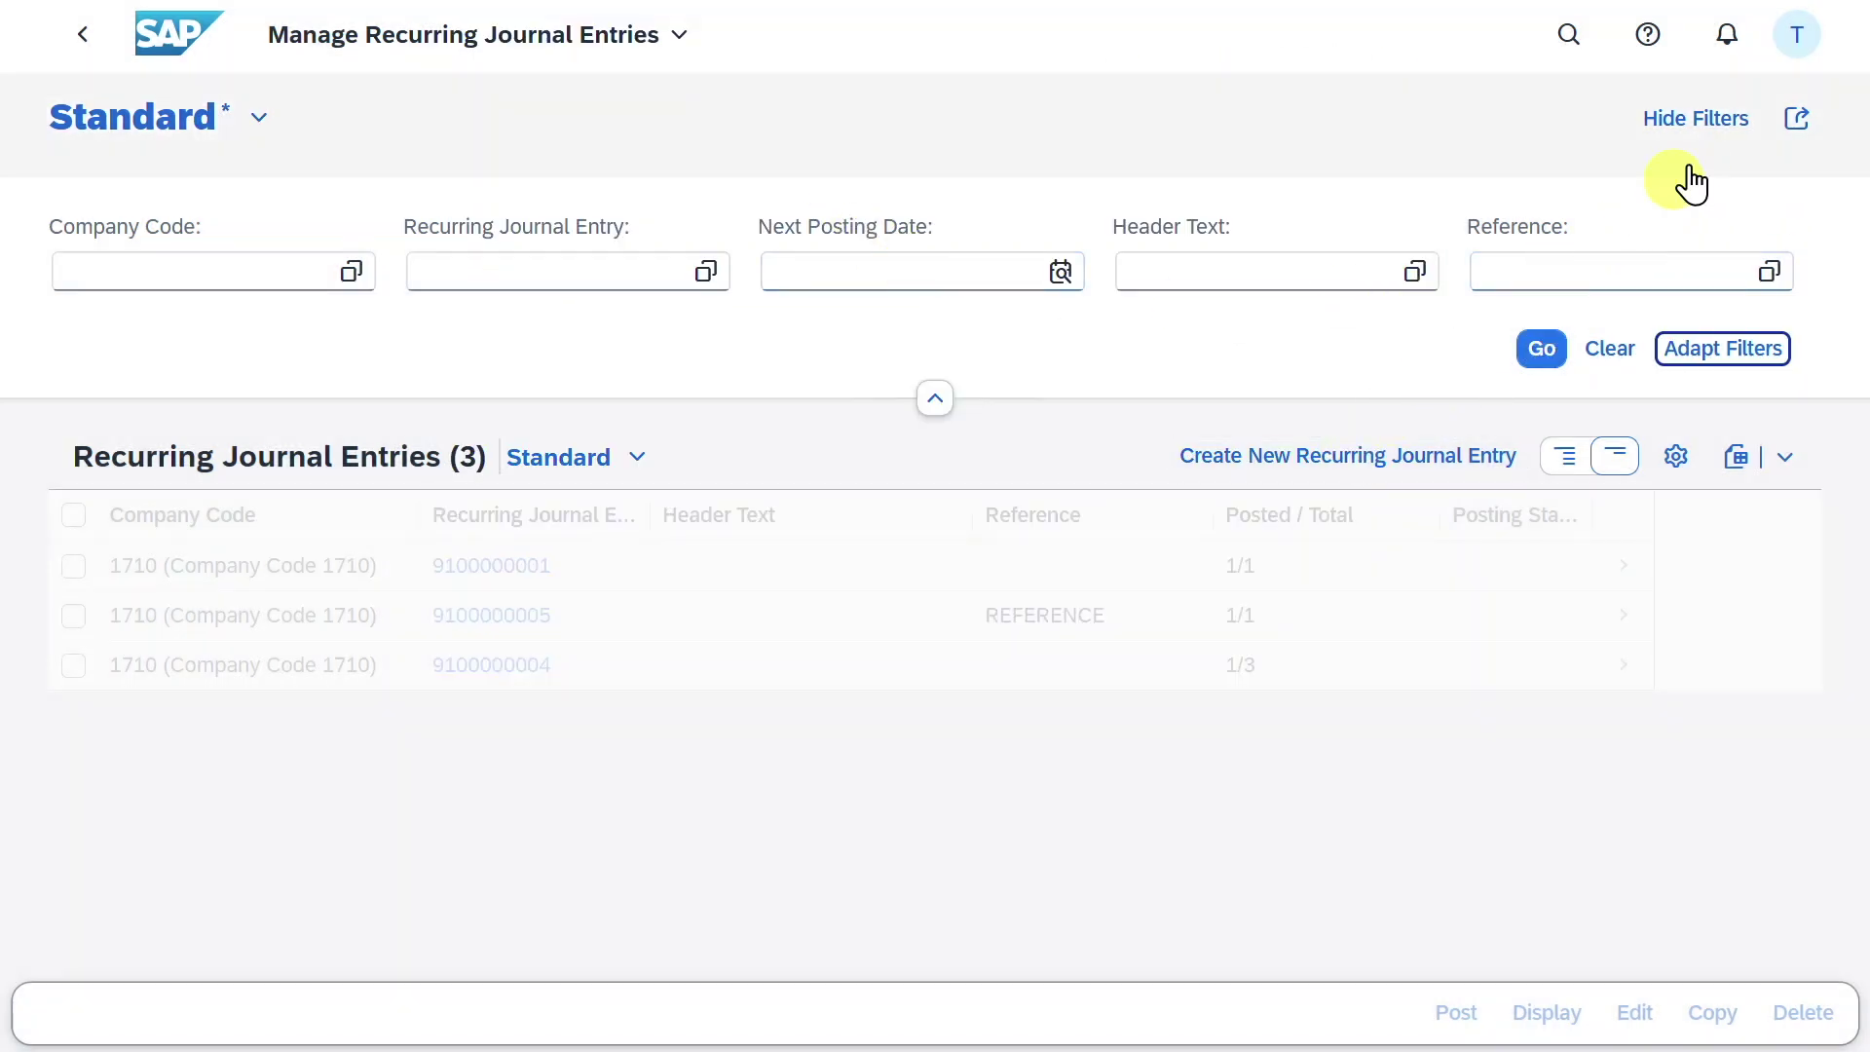
Hide and reshow the filter bar, check saved views, and rerun the search across all company codes.
{"action": "left_click", "coordinate": [1699, 121]}
{"action": "left_click", "coordinate": [1695, 121]}
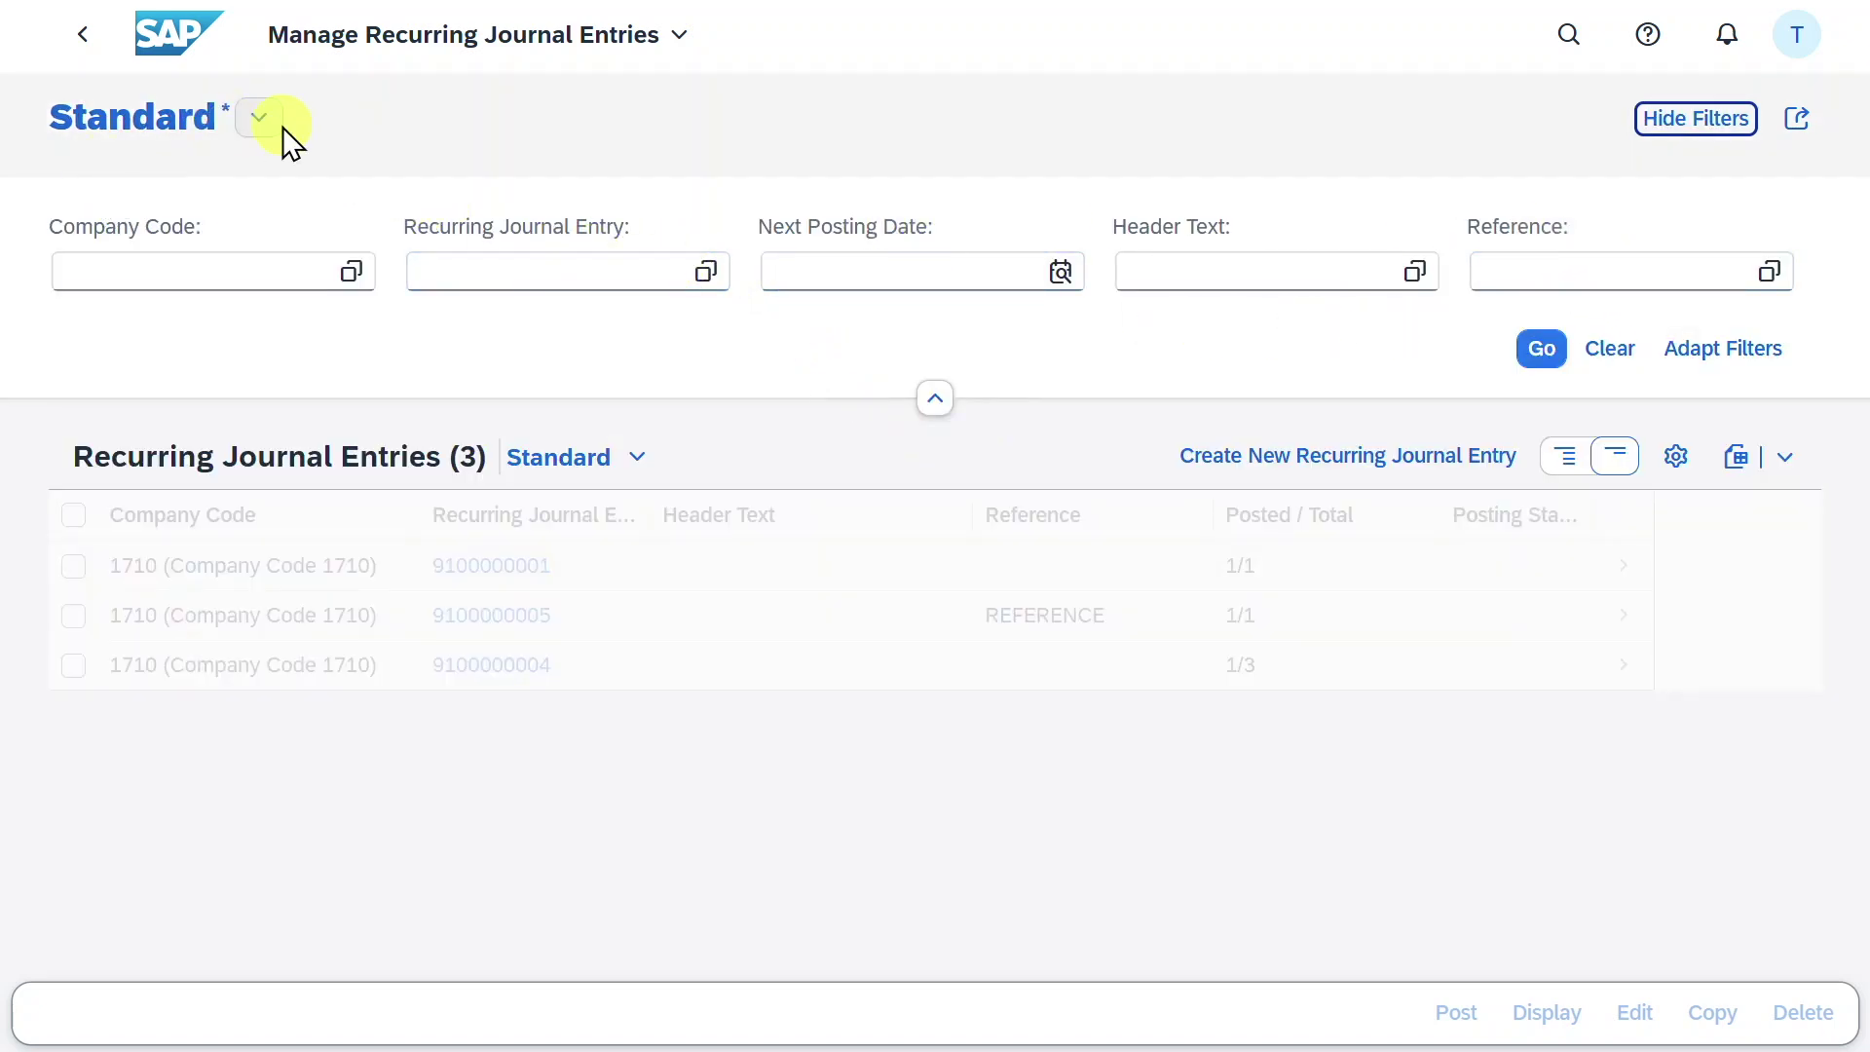
{"action": "left_click", "coordinate": [260, 117]}
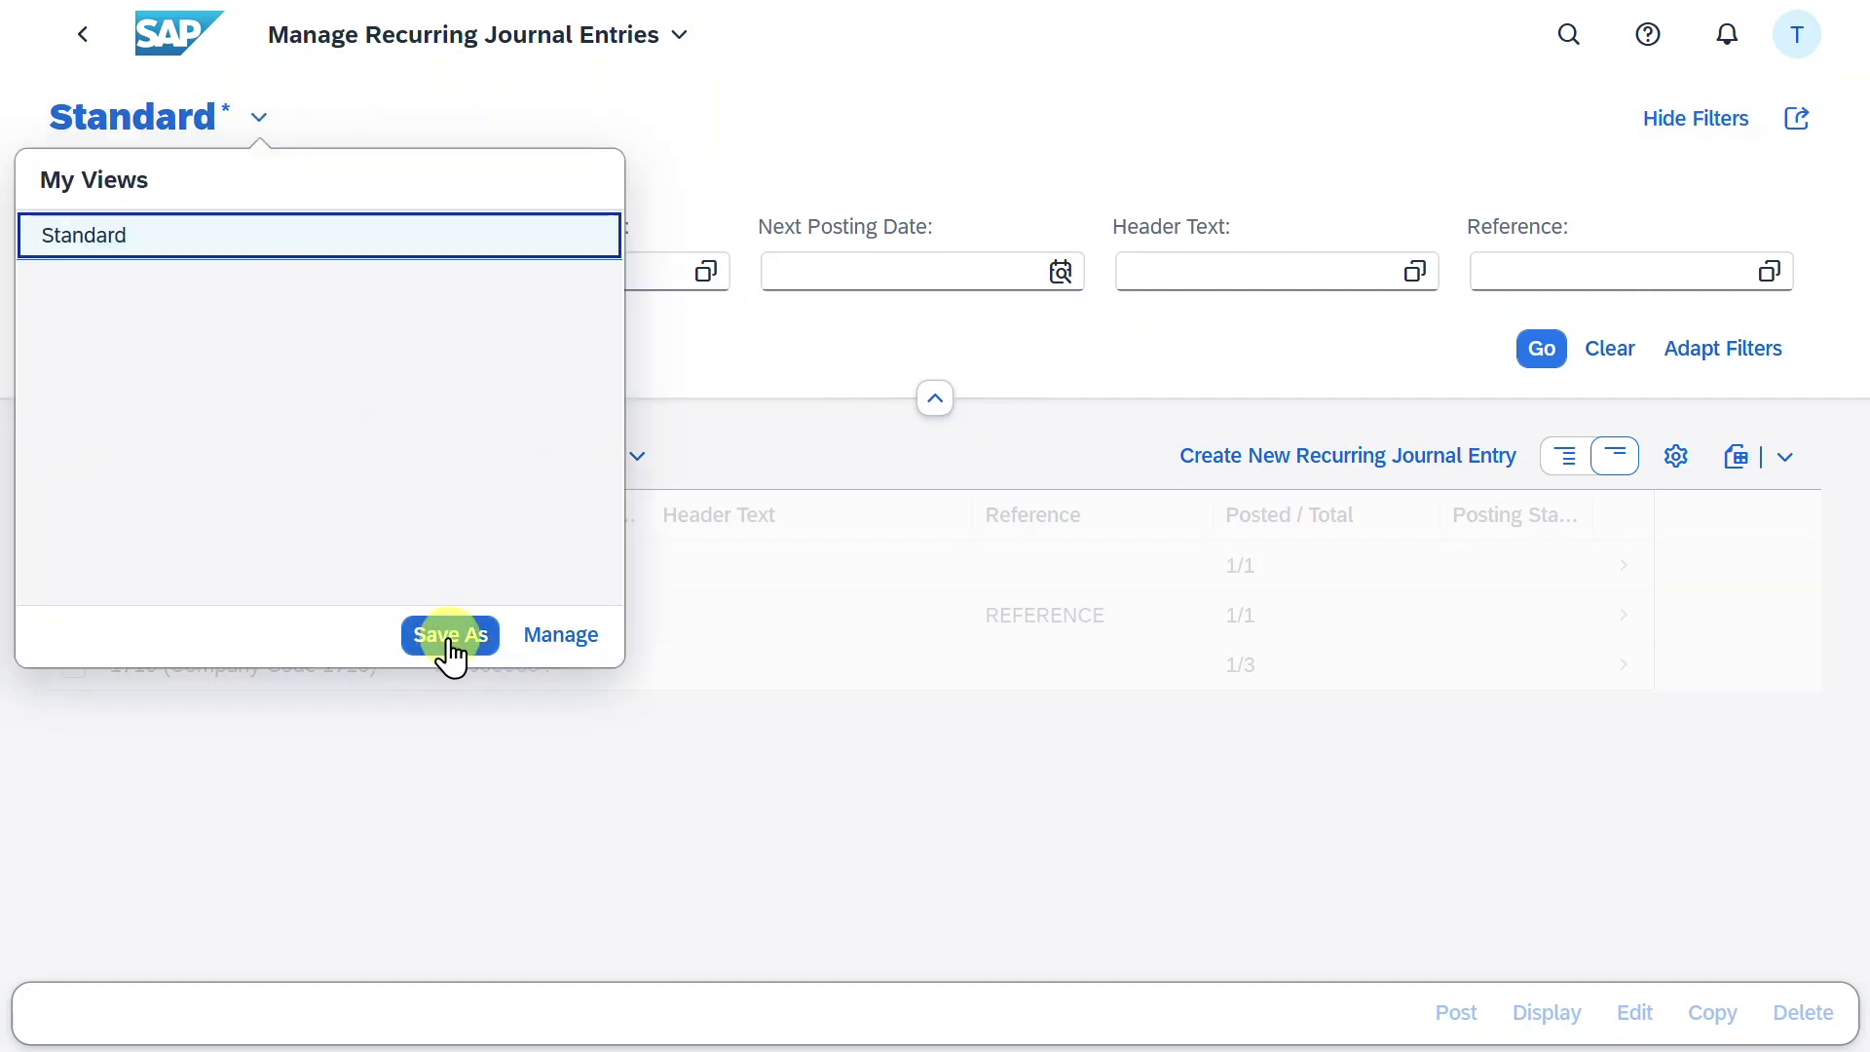
{"action": "left_click", "coordinate": [1134, 360]}
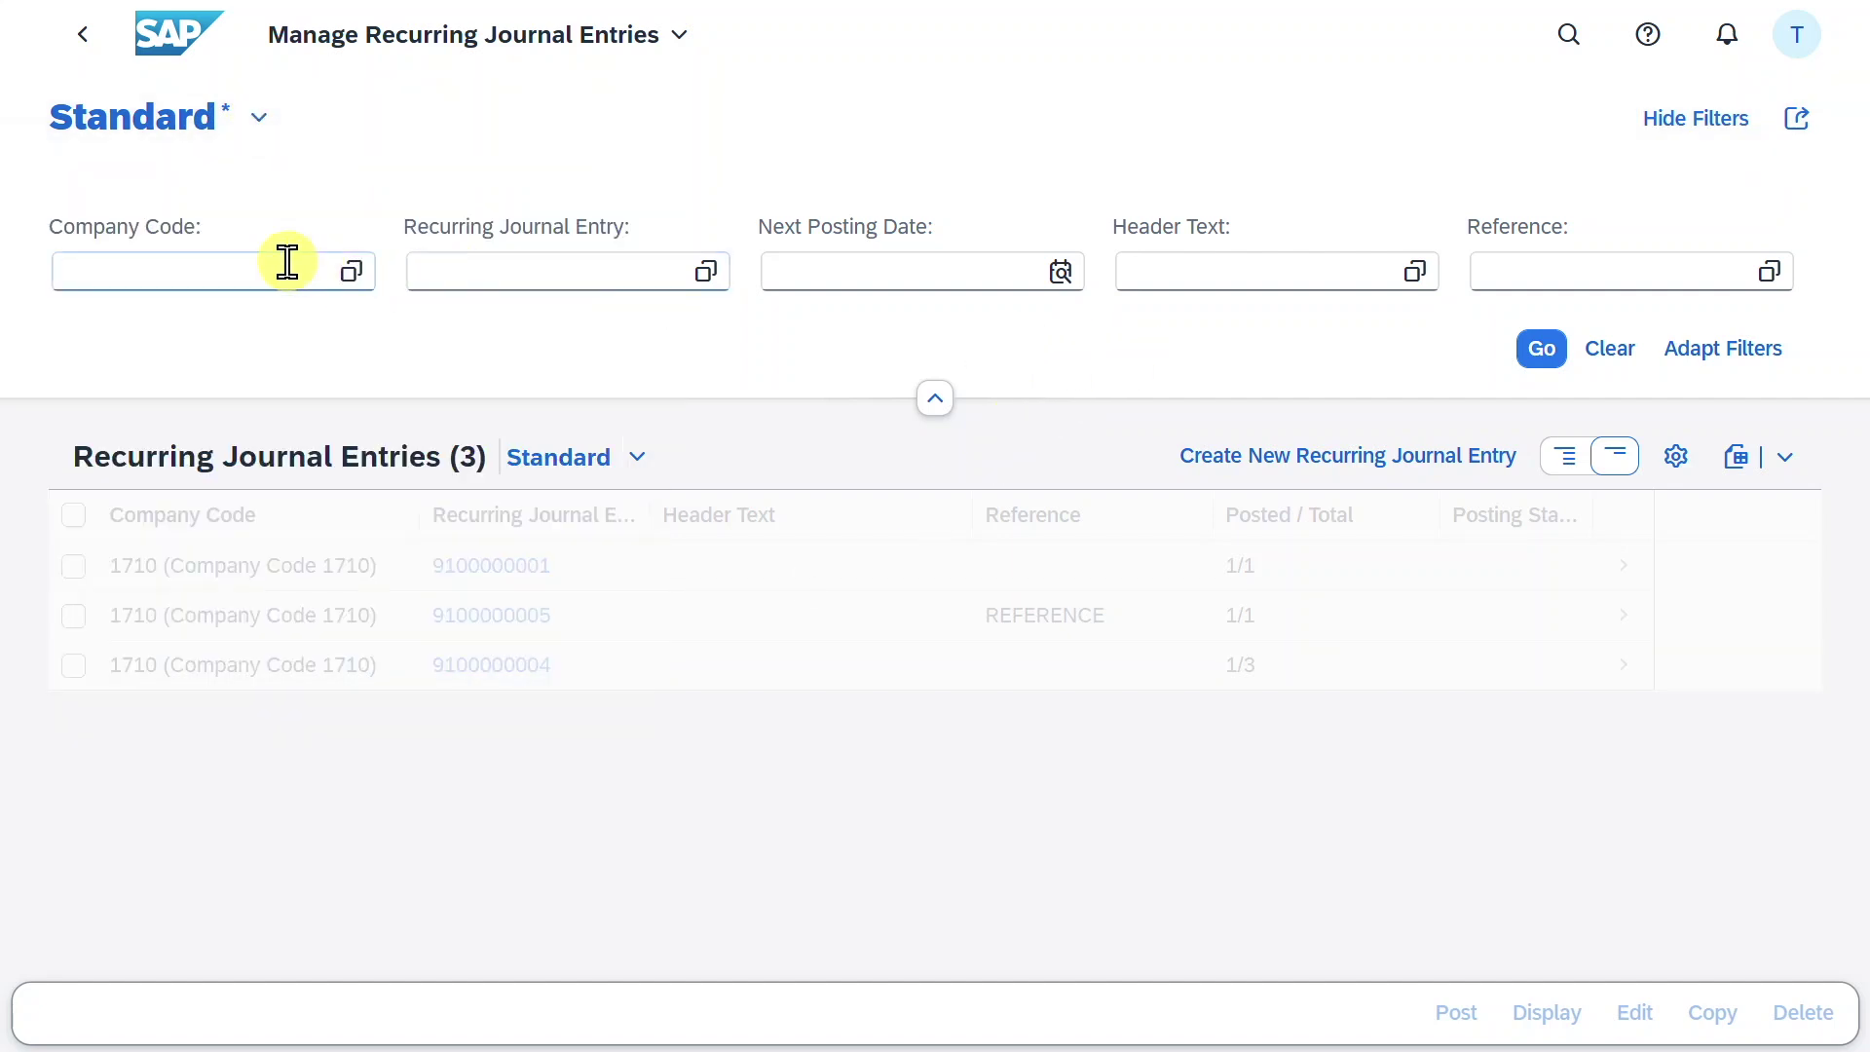
{"action": "key", "text": "Return"}
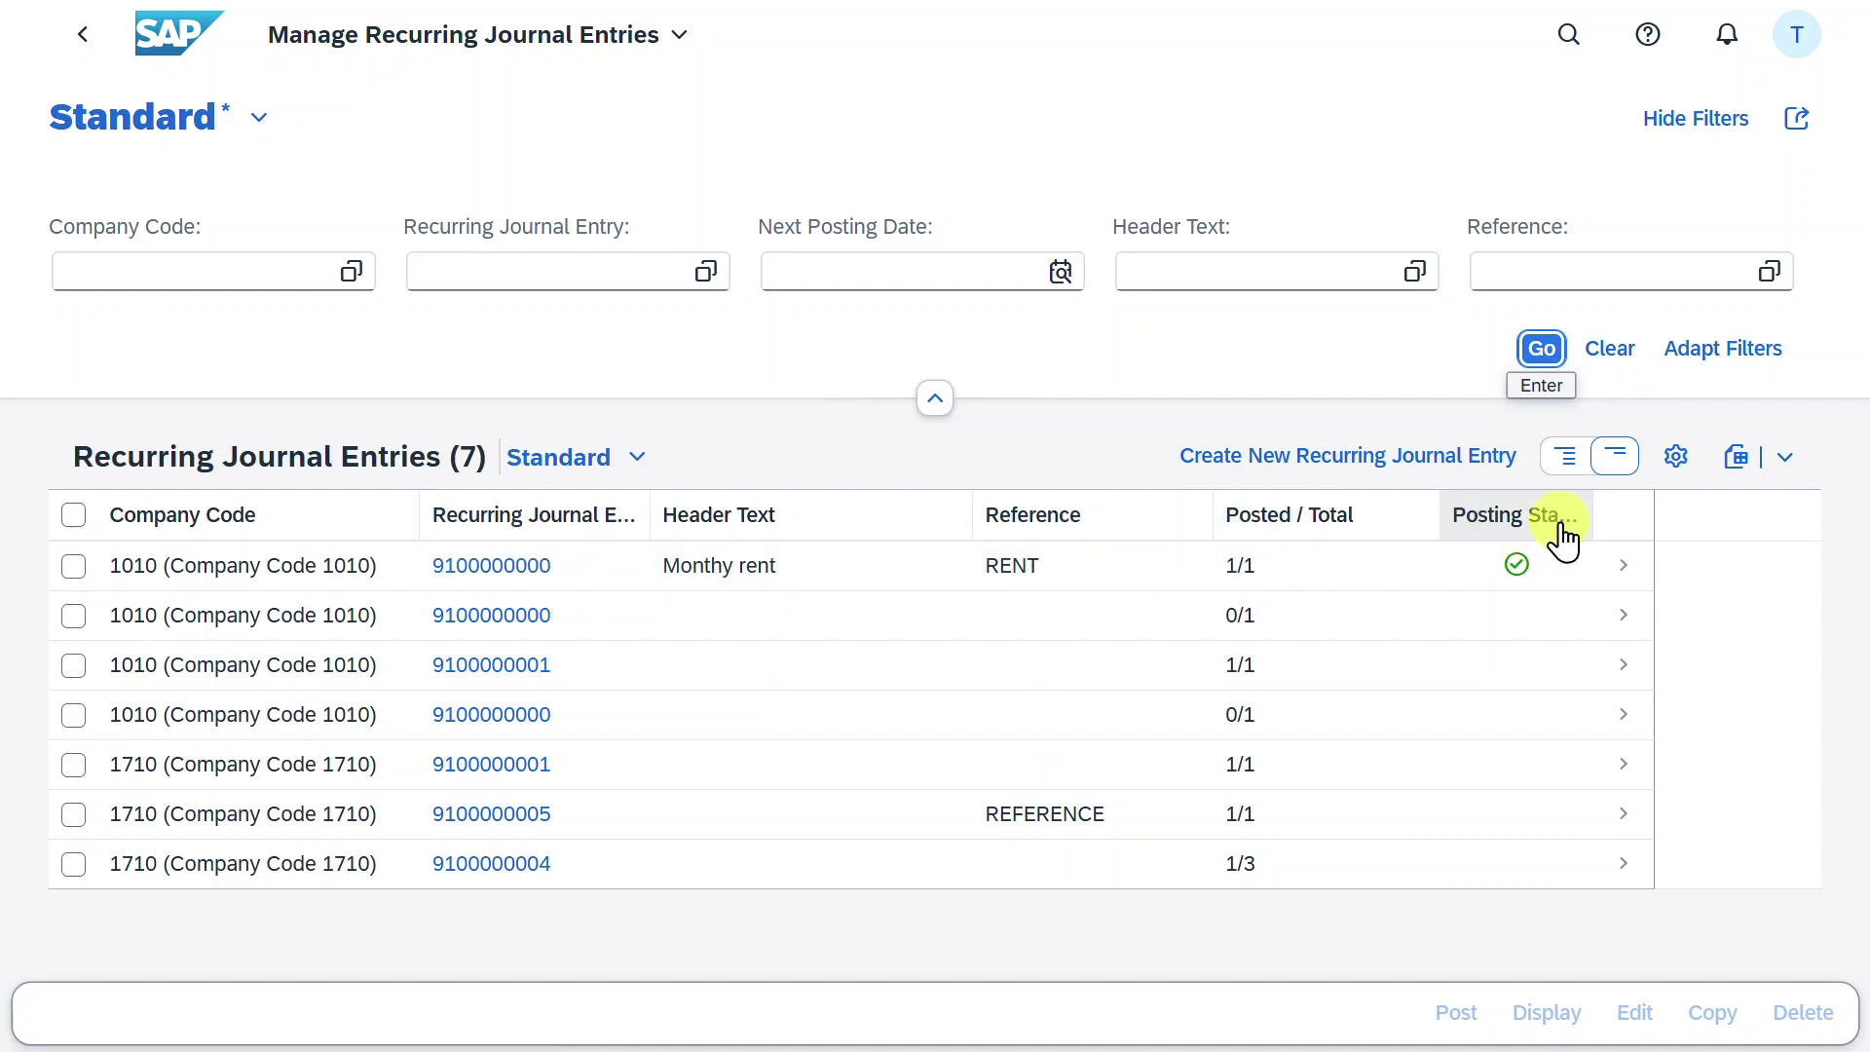
Show next posting date and amount per row, review settings and export options, then select the Monthy rent entry.
{"action": "left_click", "coordinate": [1570, 470]}
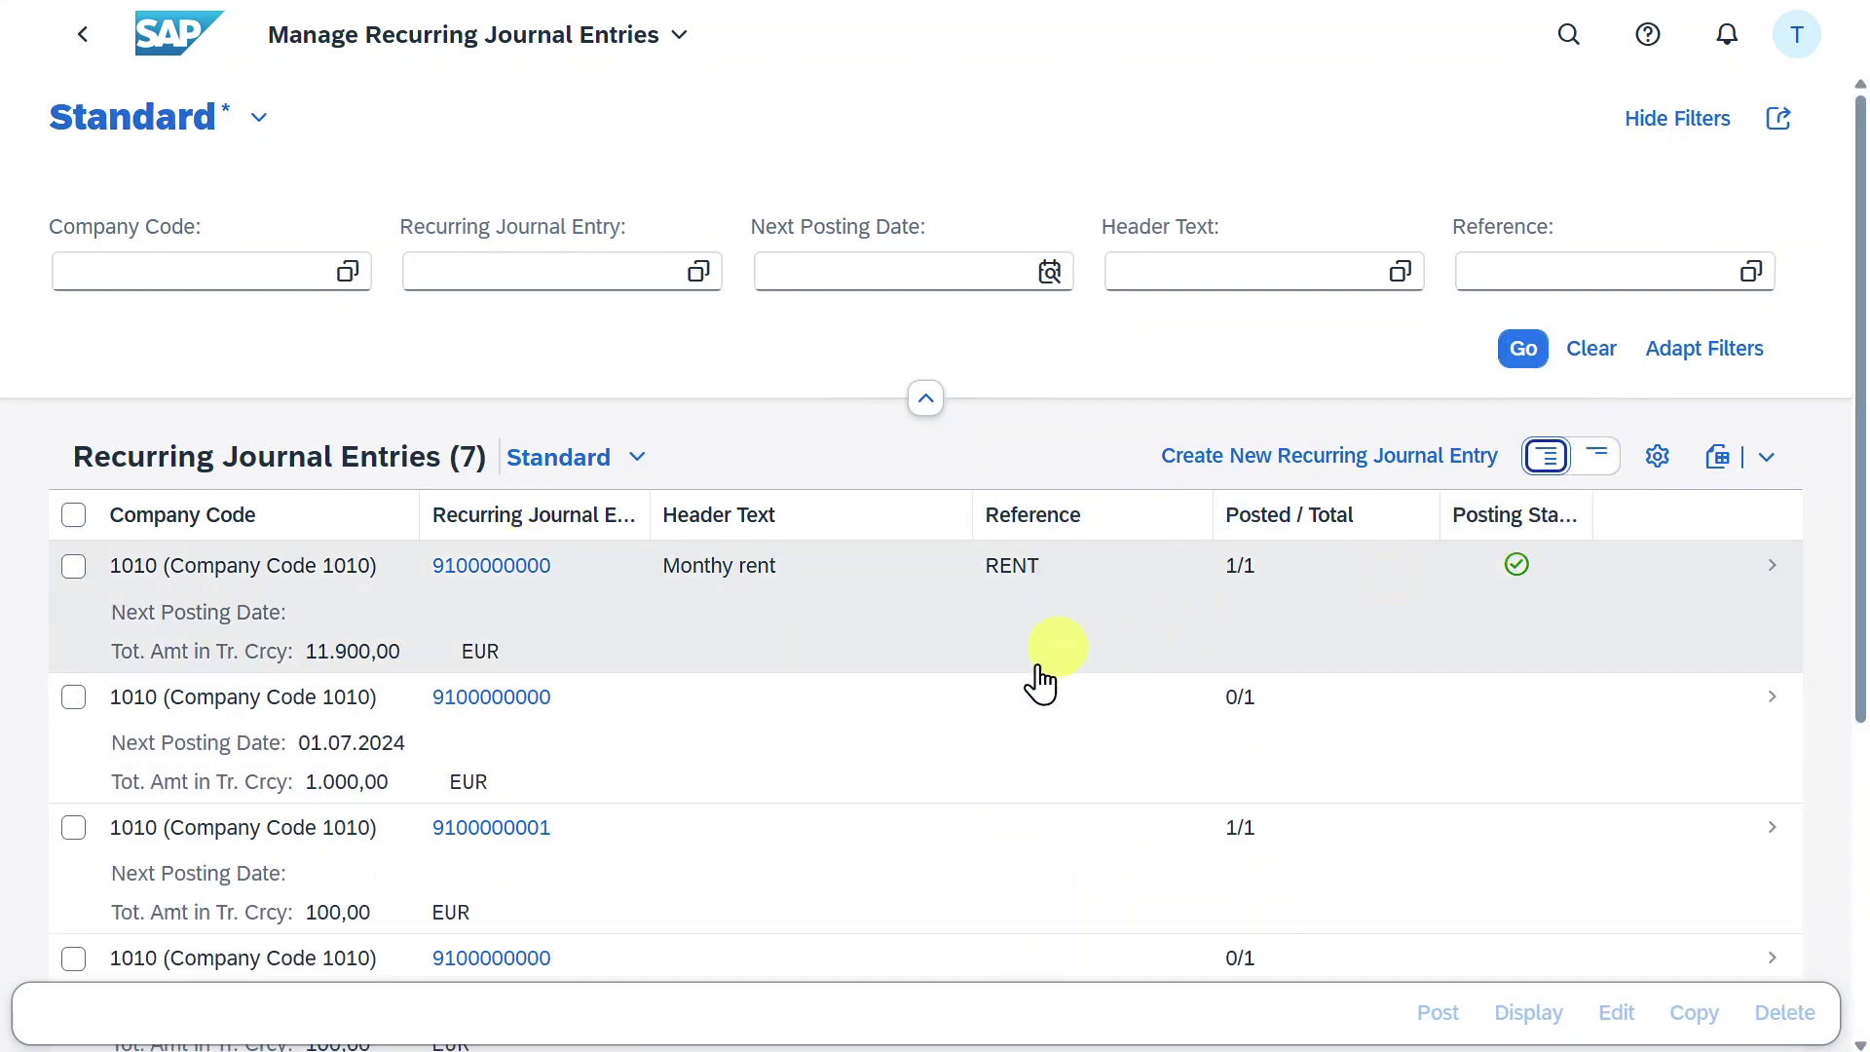
{"action": "left_click", "coordinate": [1658, 458]}
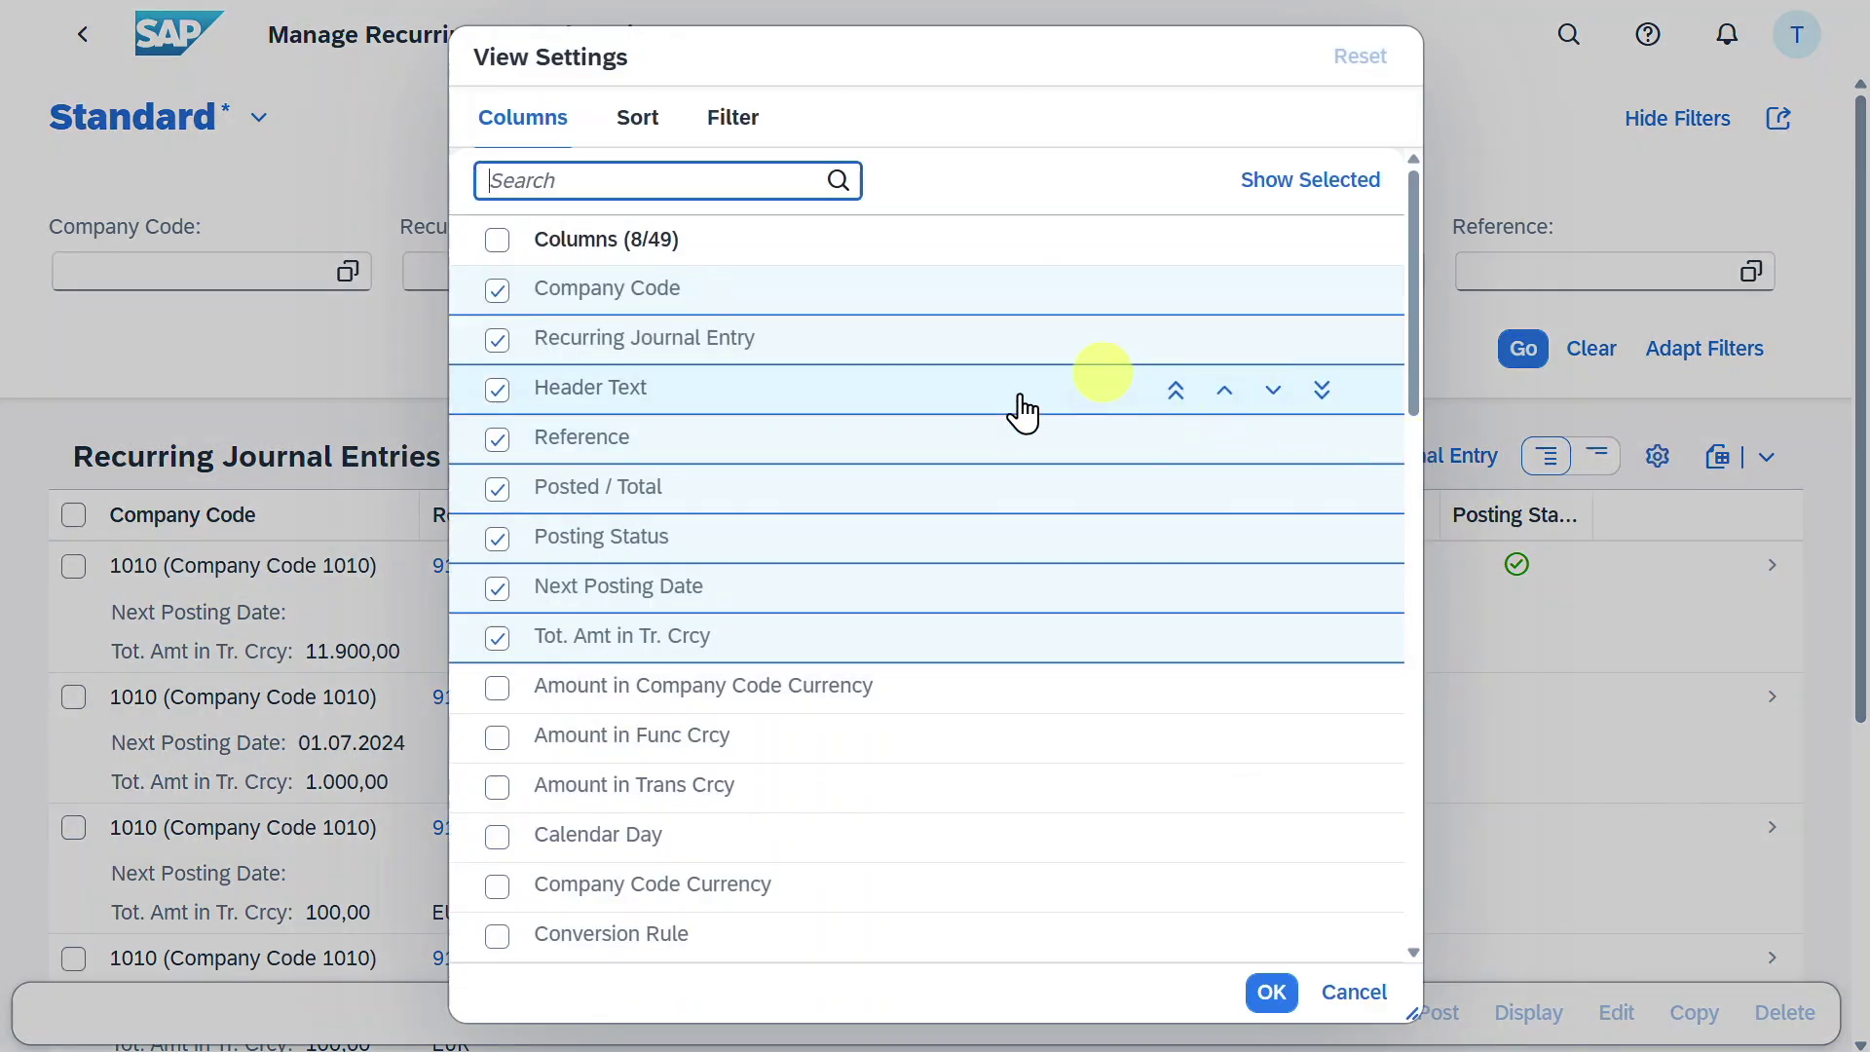
{"action": "scroll", "coordinate": [897, 509], "scroll_direction": "down", "scroll_amount": 1}
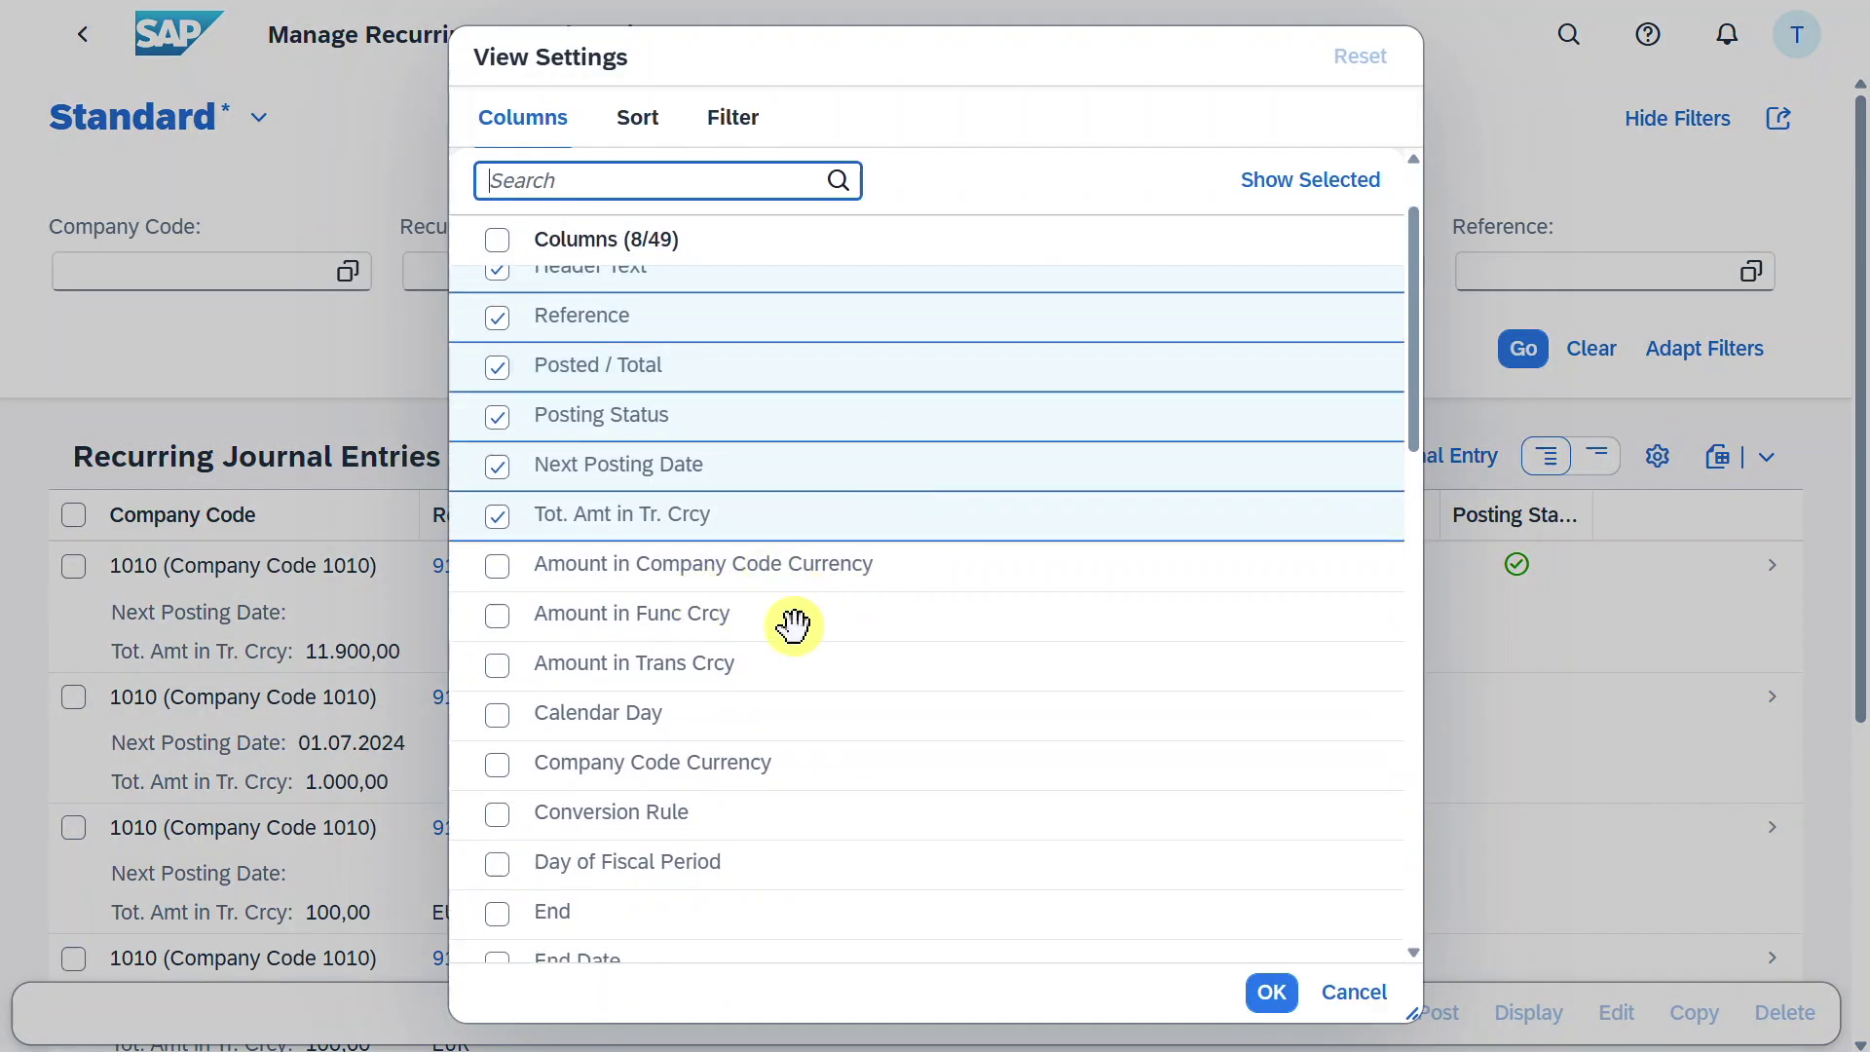
{"action": "left_click", "coordinate": [1369, 996]}
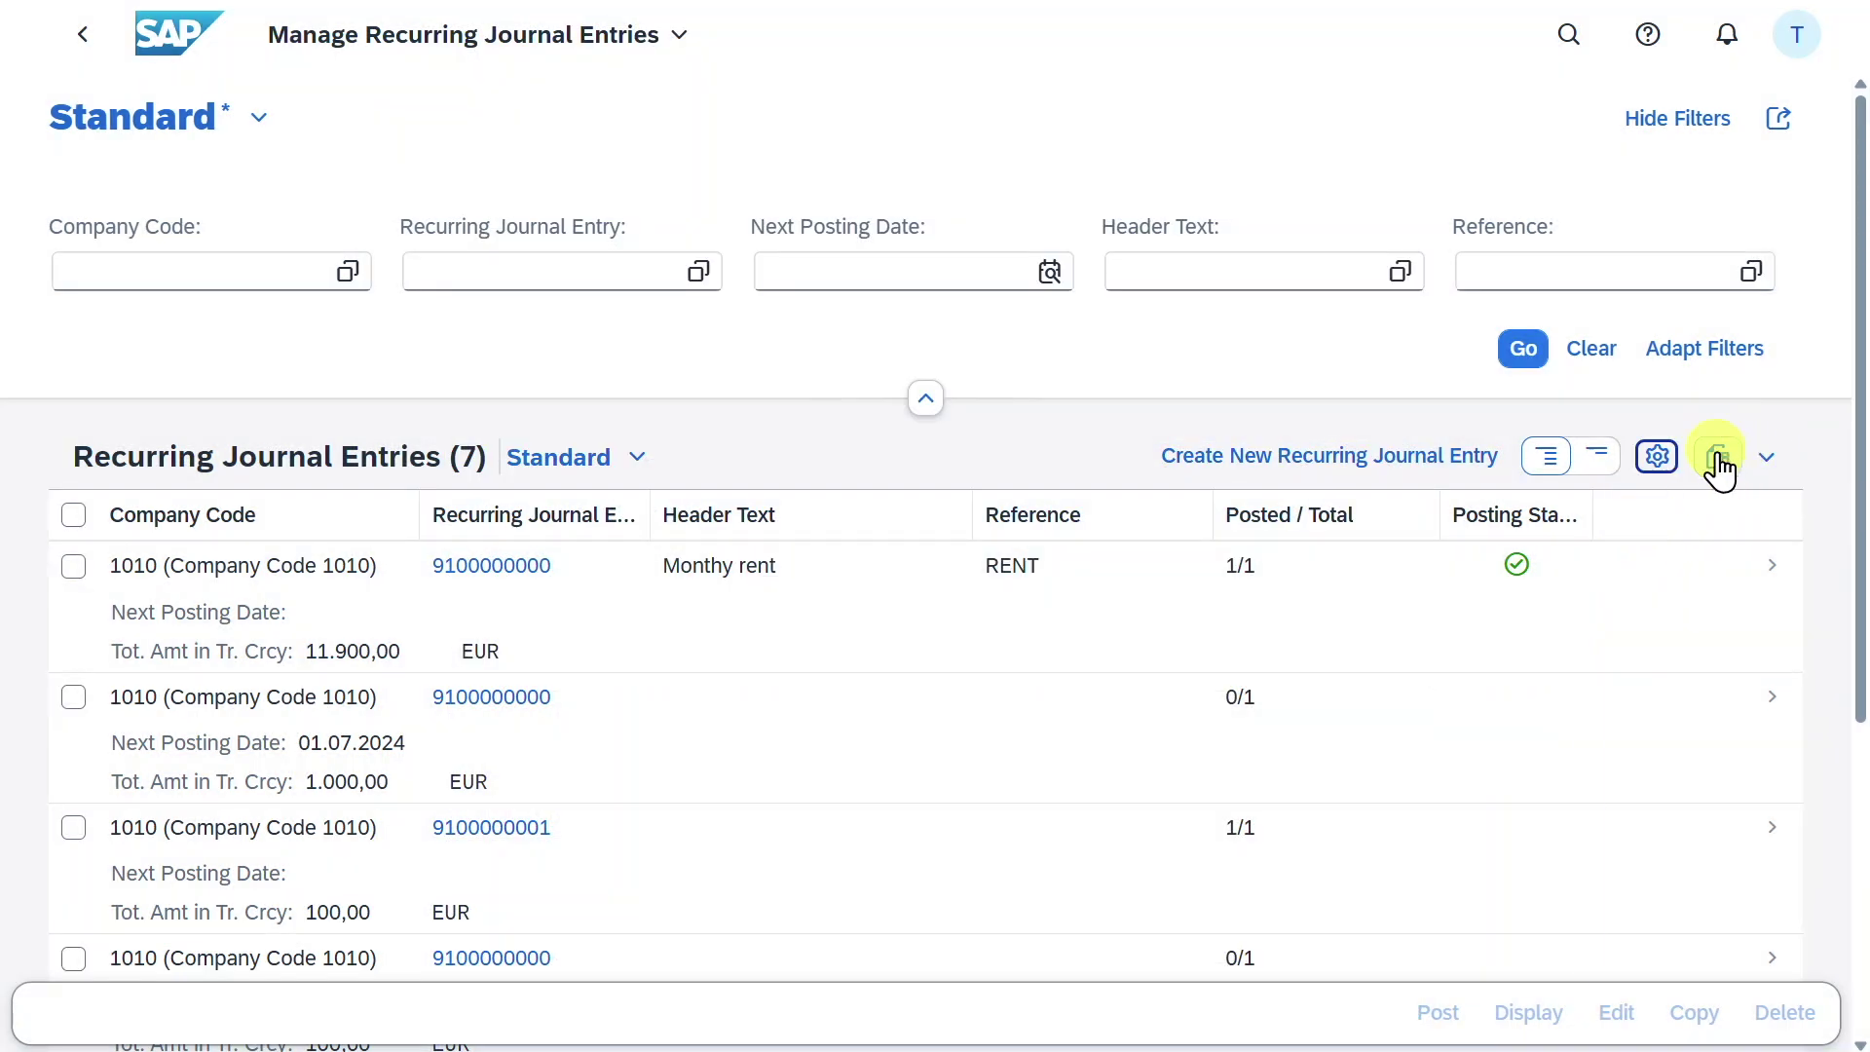
{"action": "left_click", "coordinate": [1768, 467]}
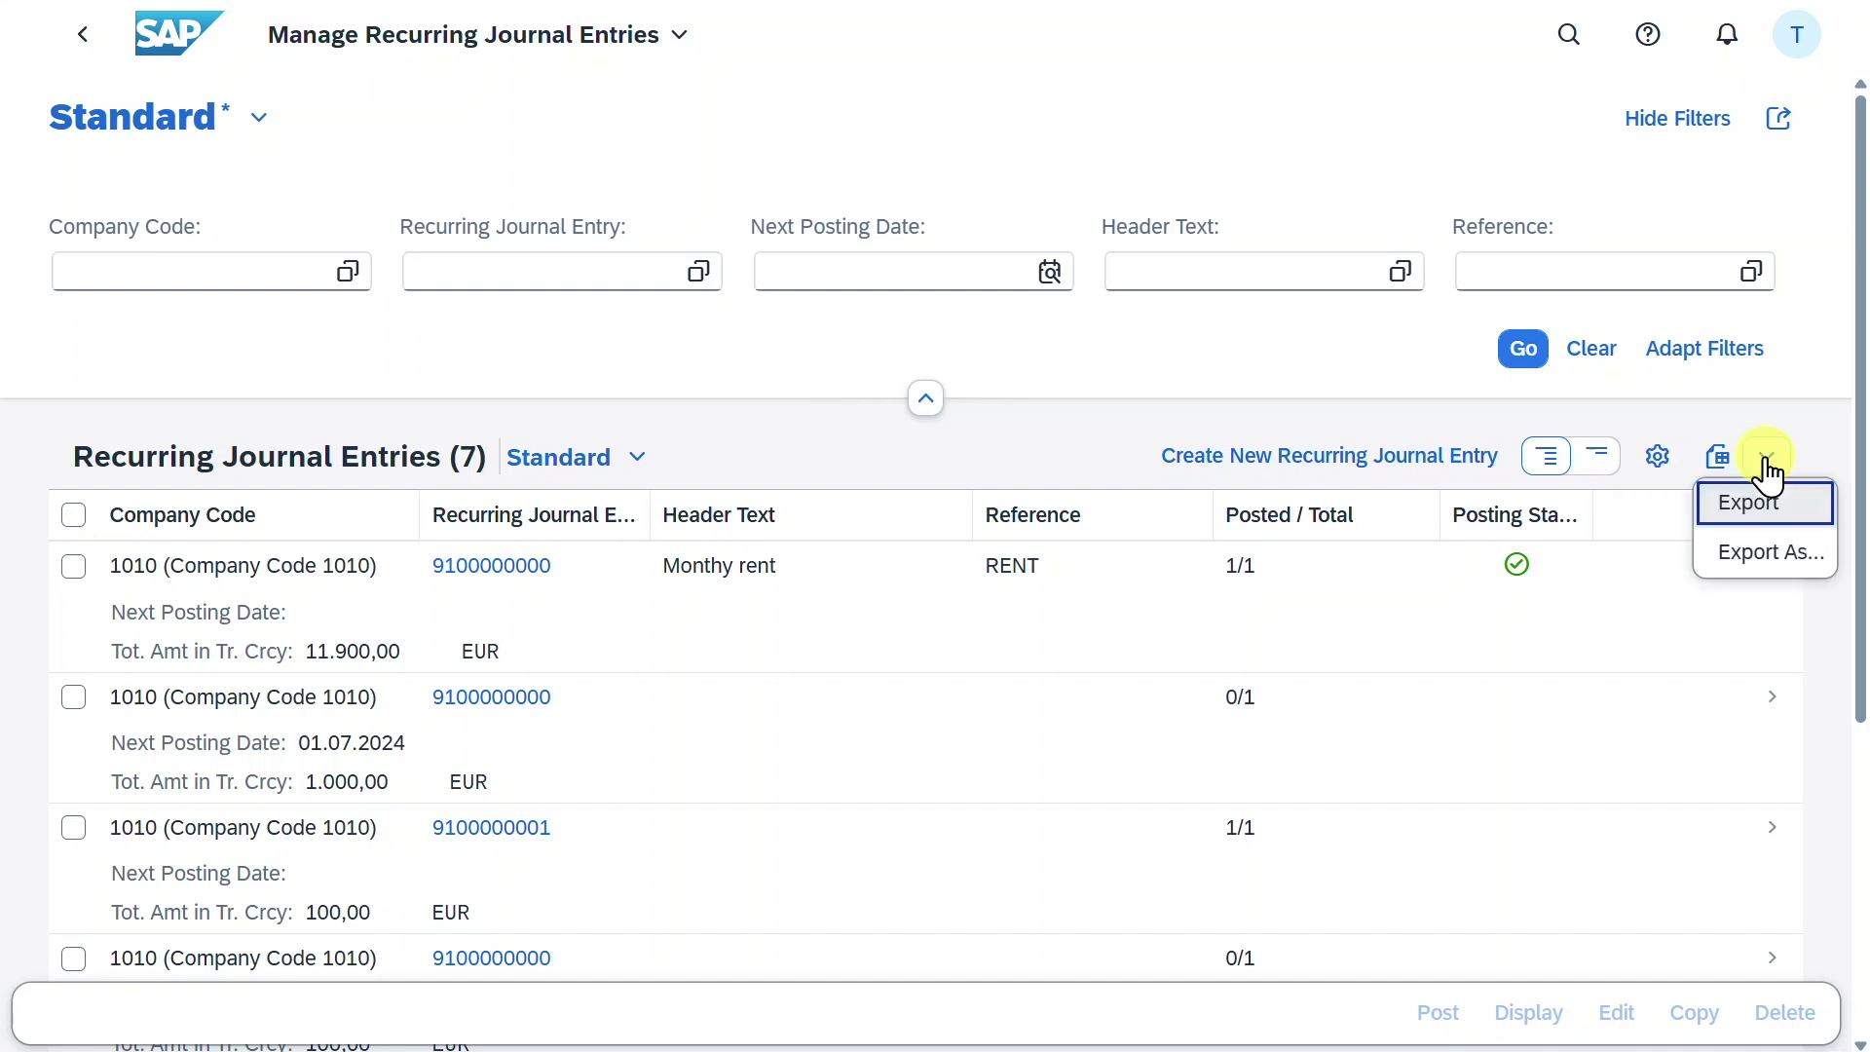
{"action": "left_click", "coordinate": [1767, 466]}
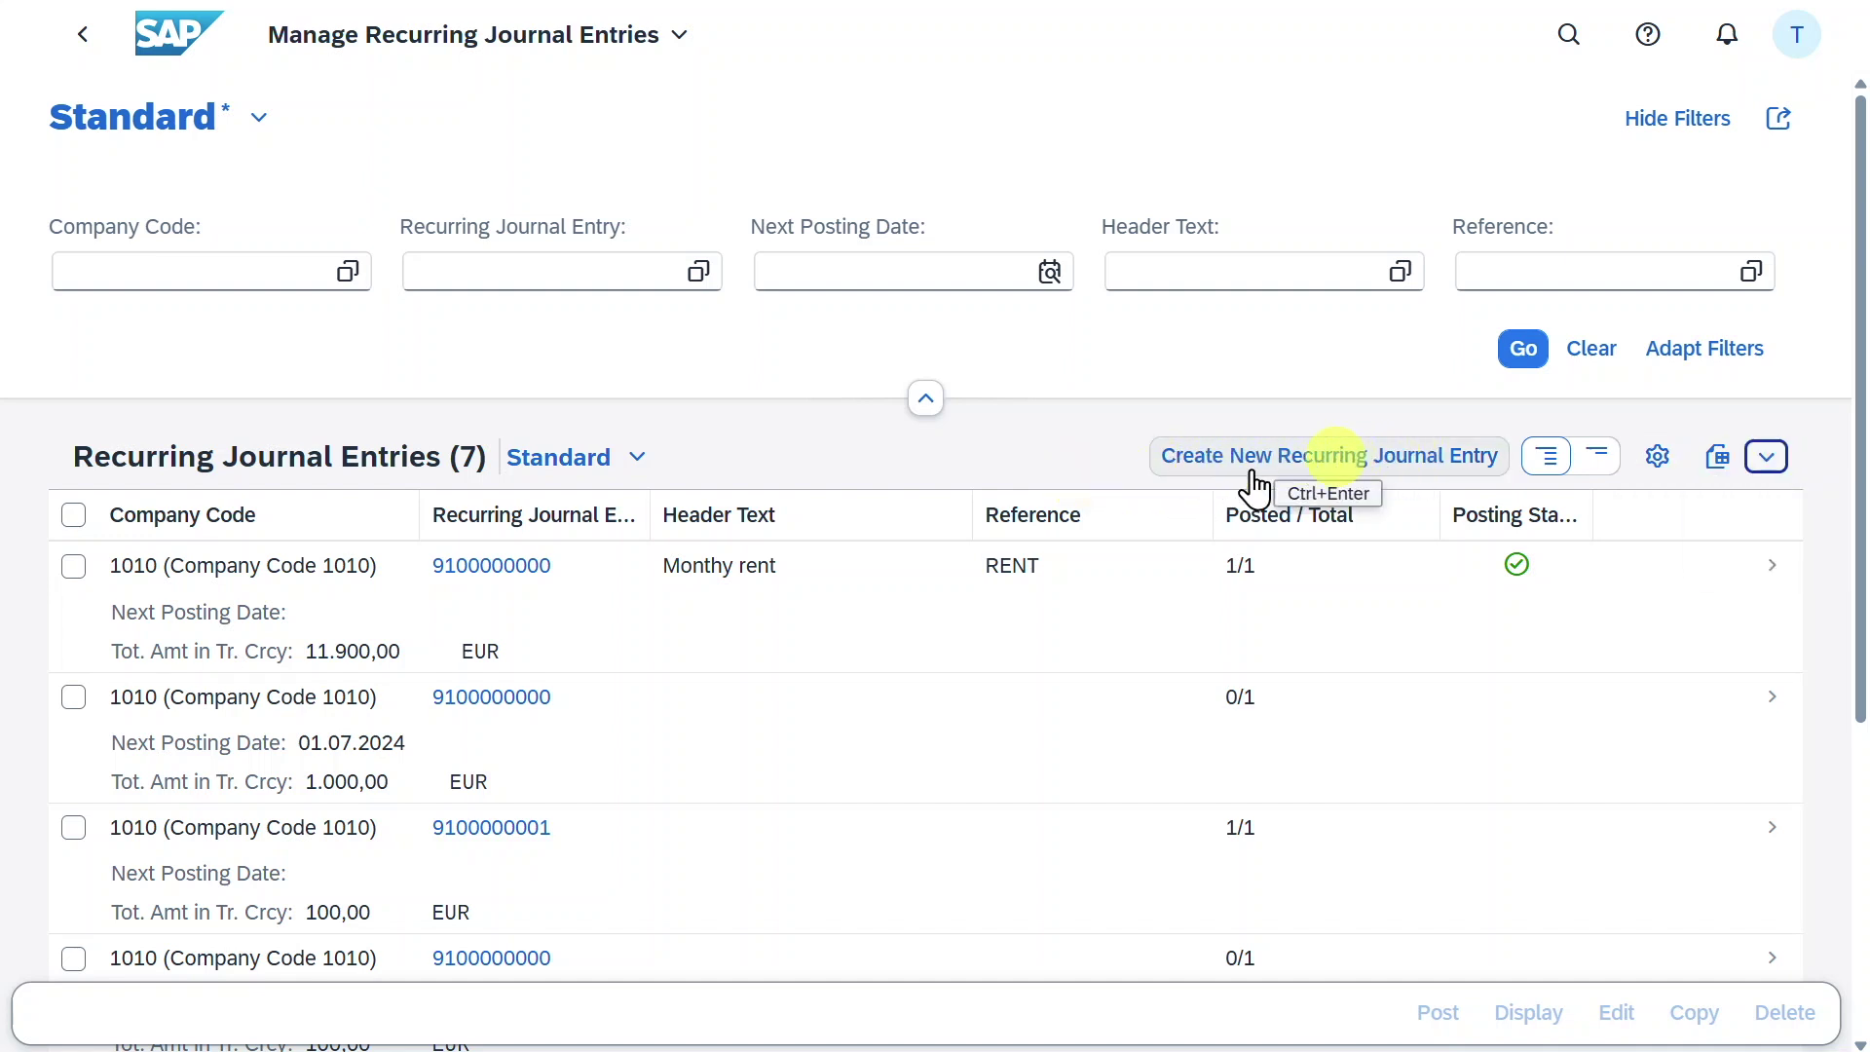
{"action": "left_click", "coordinate": [74, 567]}
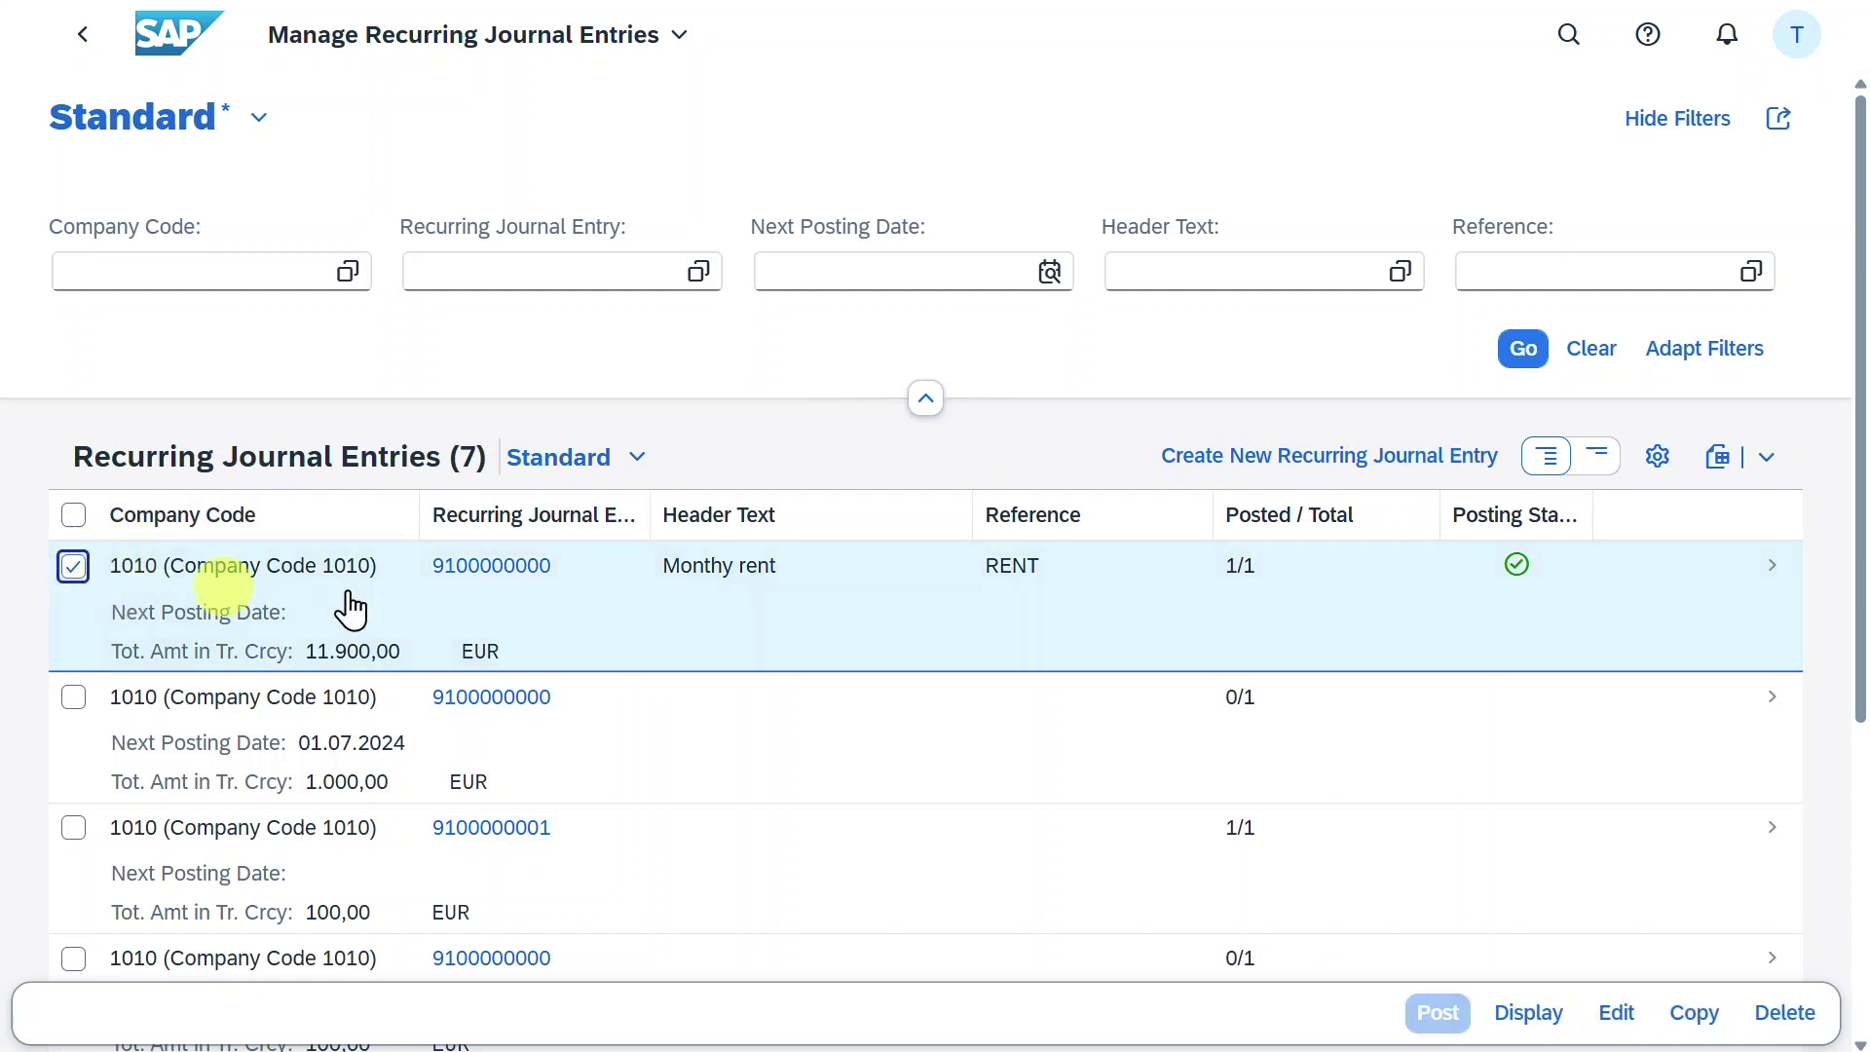
Display the Monthy rent entry's details, then go back to the list.
{"action": "left_click", "coordinate": [1532, 1013]}
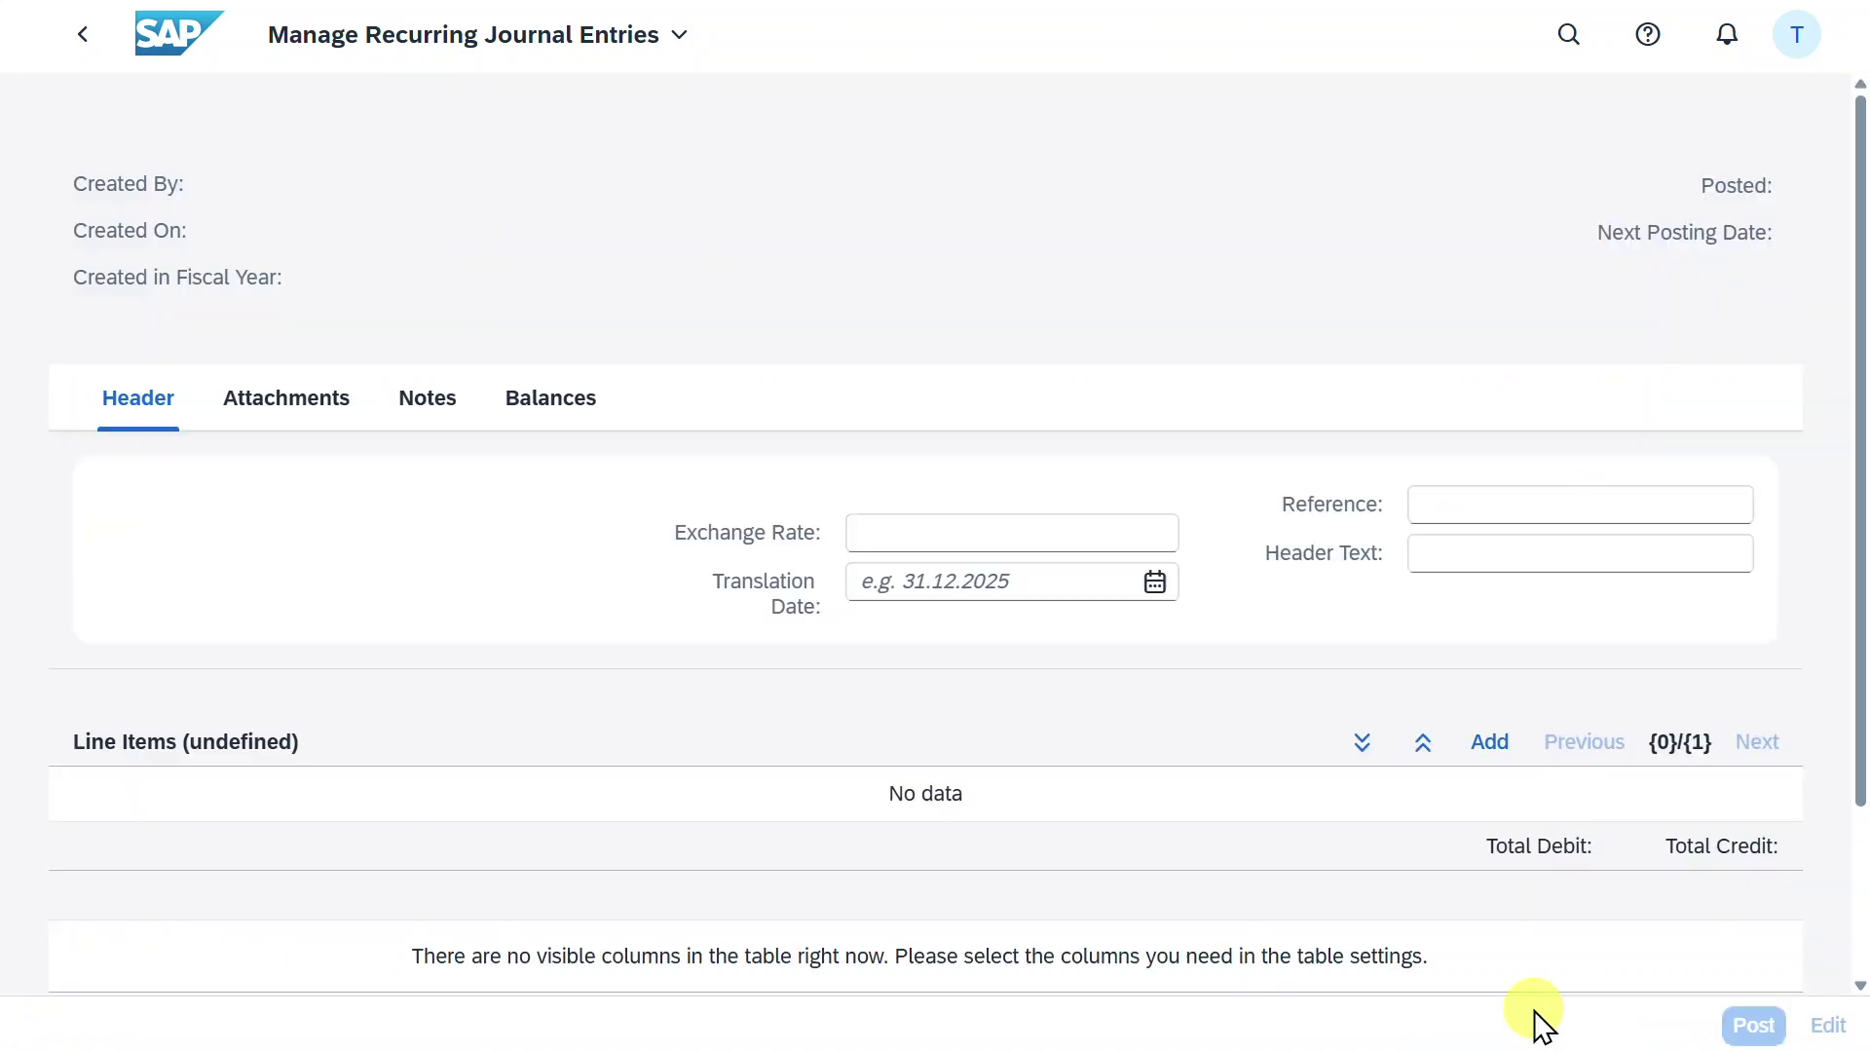
{"action": "left_click", "coordinate": [80, 31]}
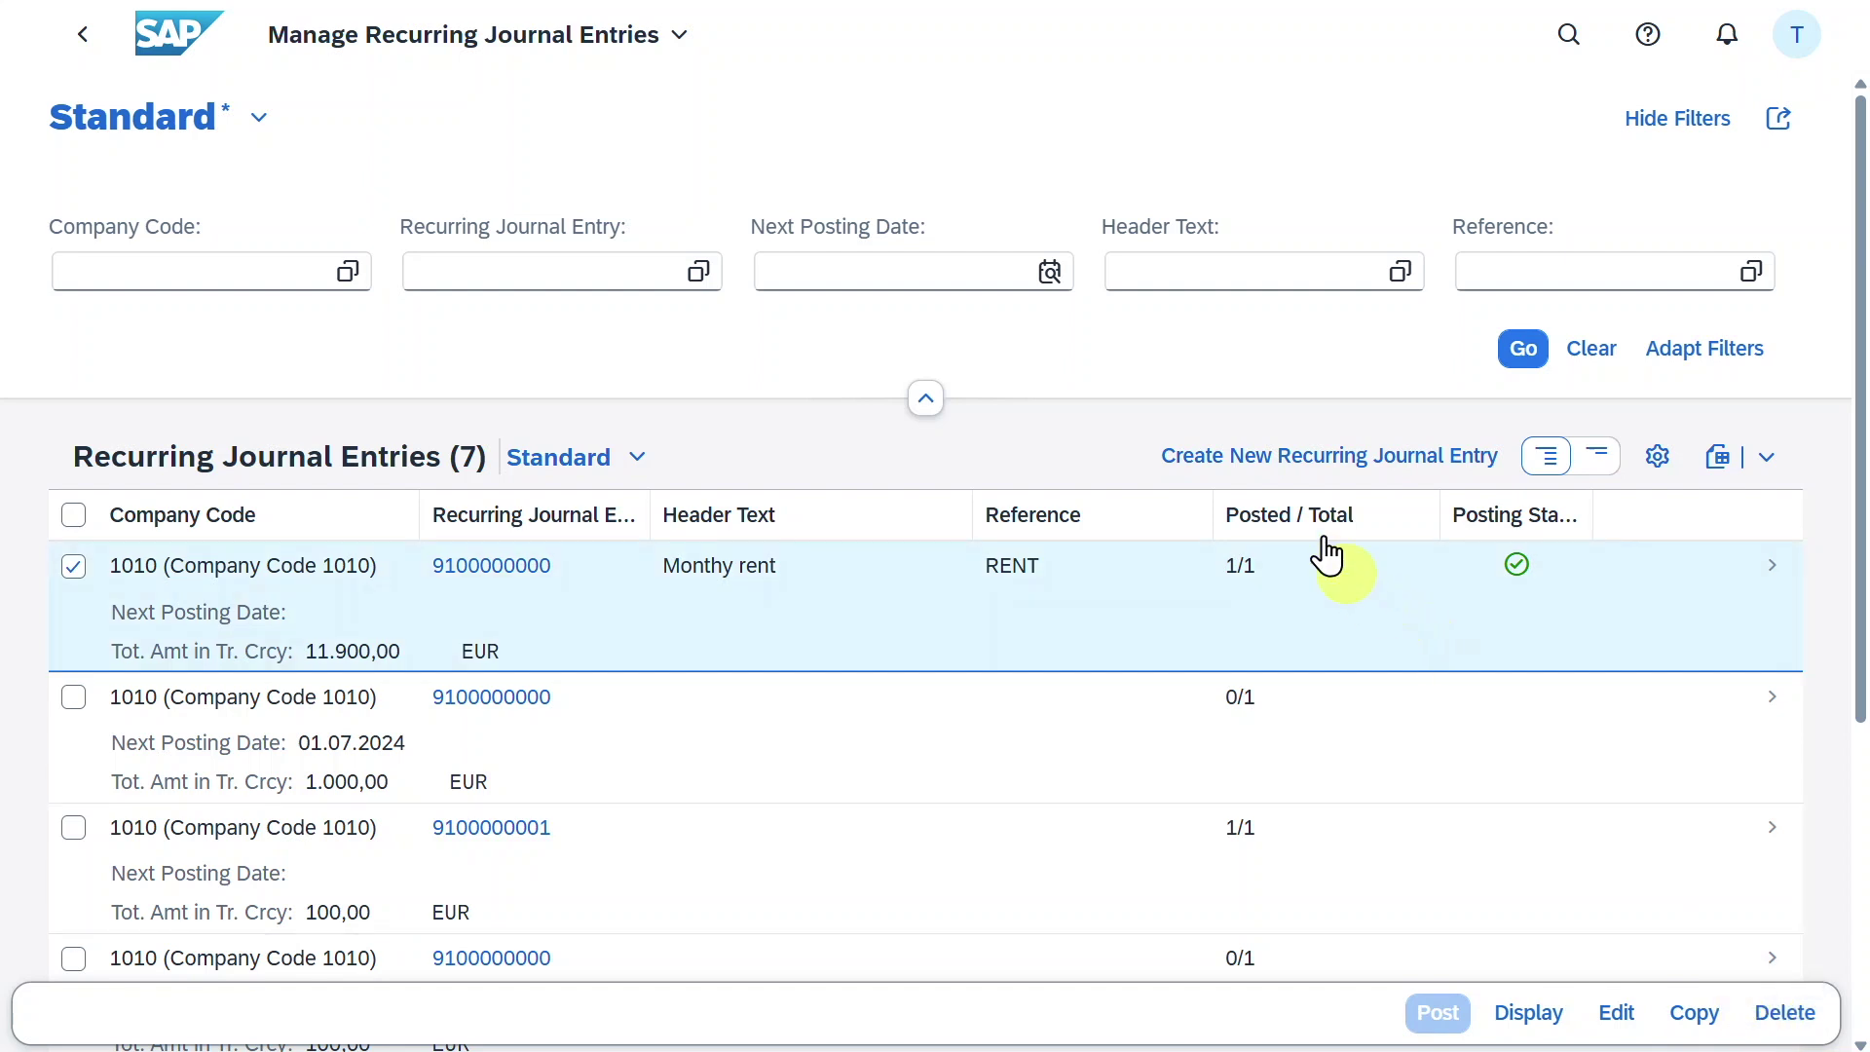
Start a new recurring journal entry, keeping the conversion rule 'Use current exchange rate'.
{"action": "left_click", "coordinate": [1279, 476]}
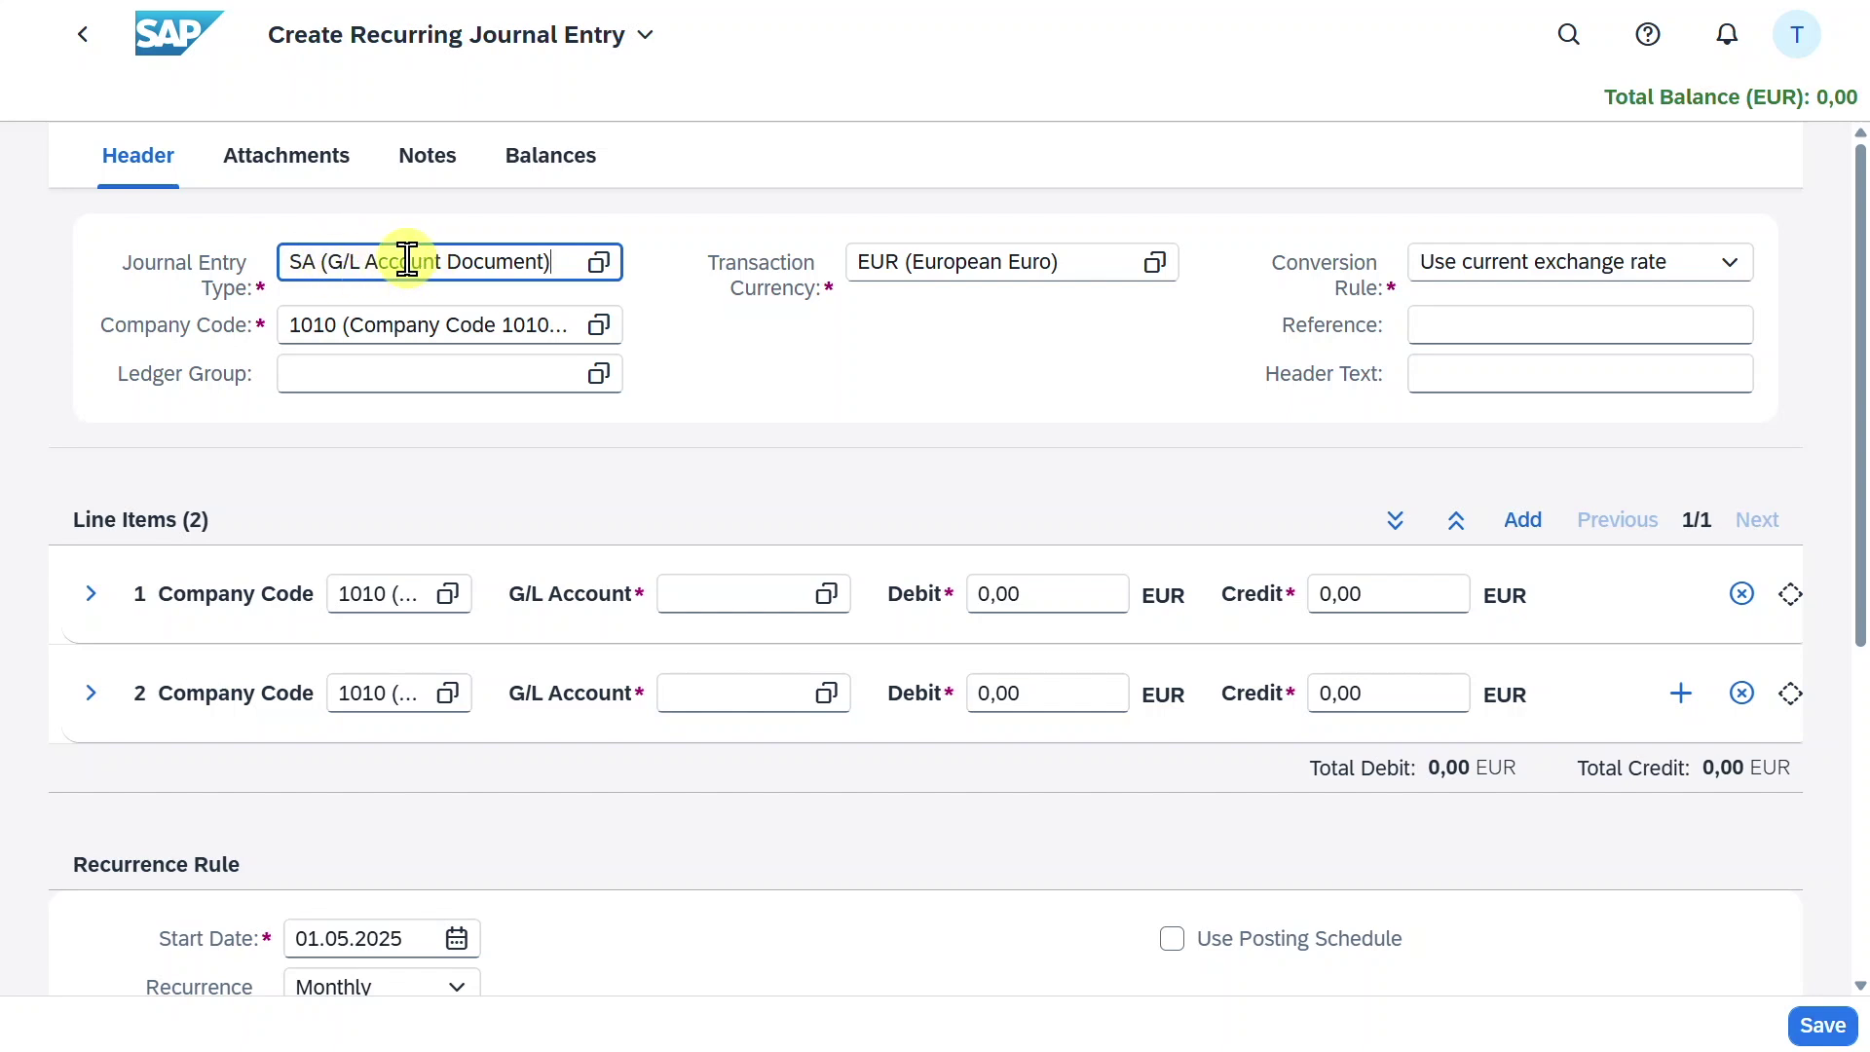
{"action": "left_click", "coordinate": [511, 371]}
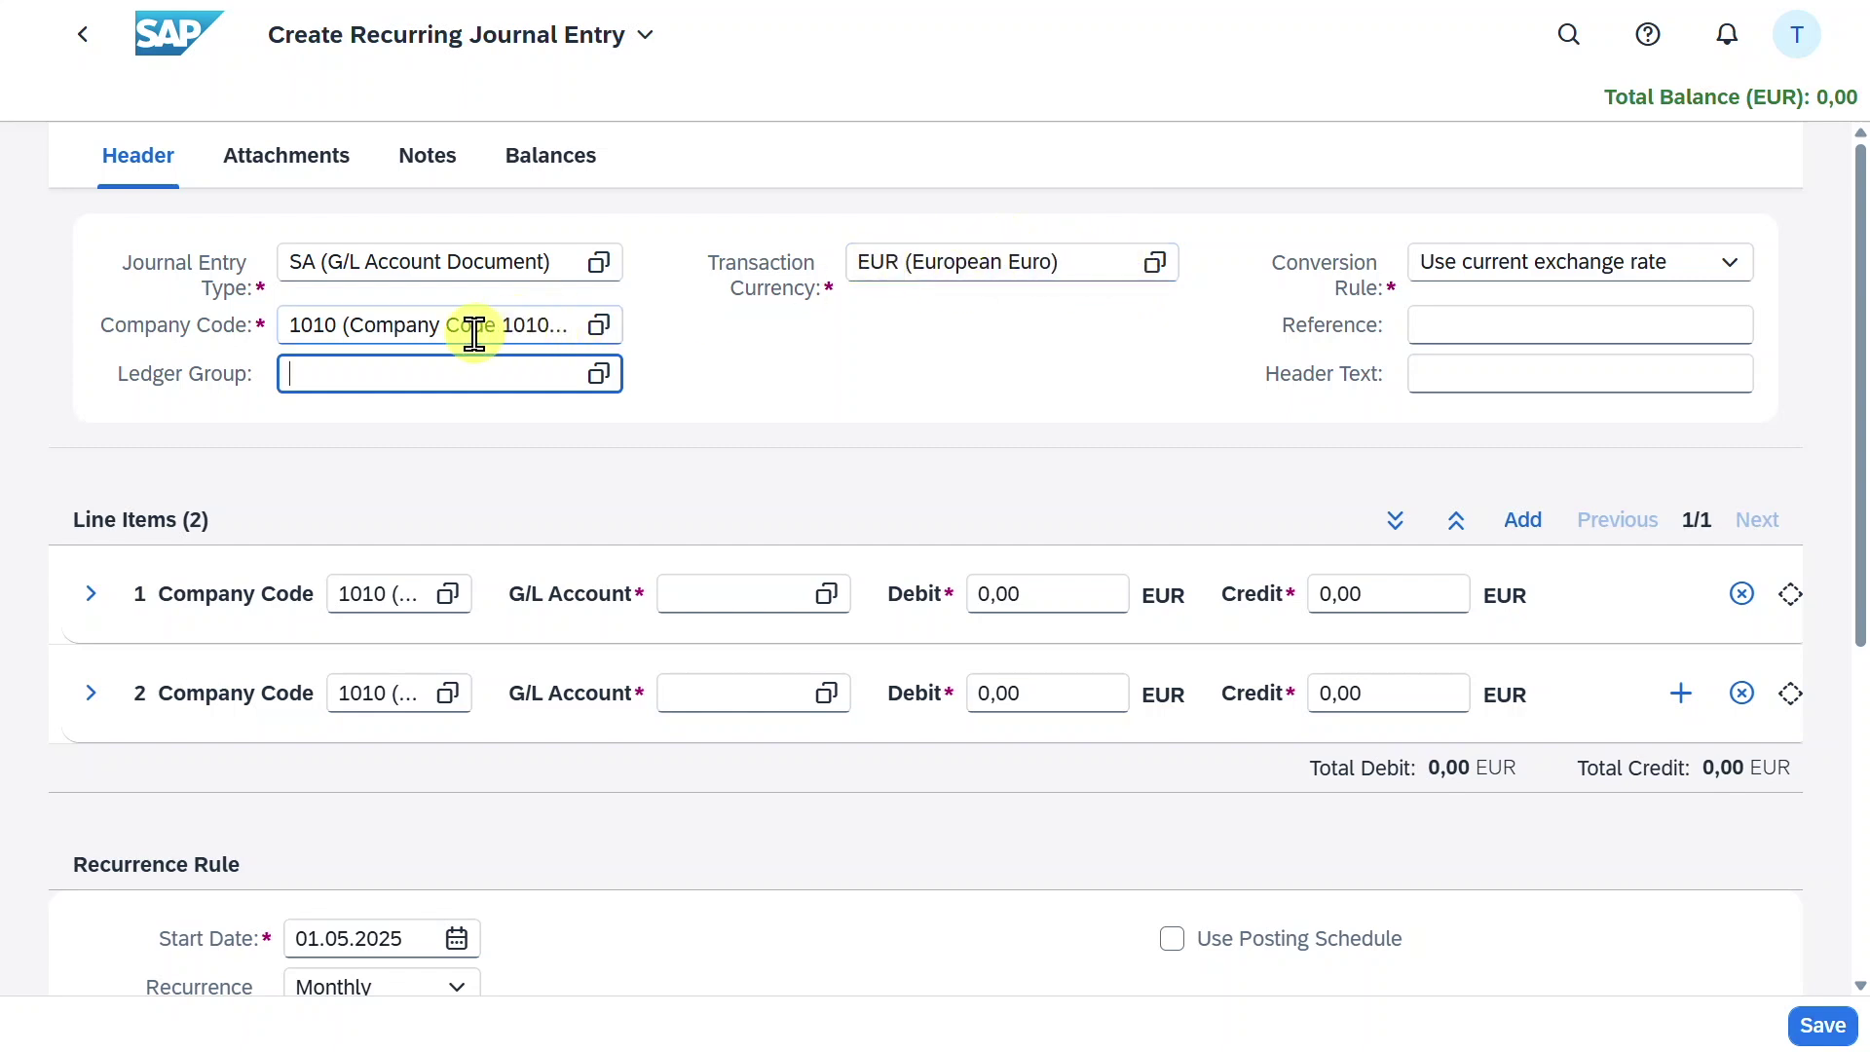
{"action": "left_click", "coordinate": [1730, 262]}
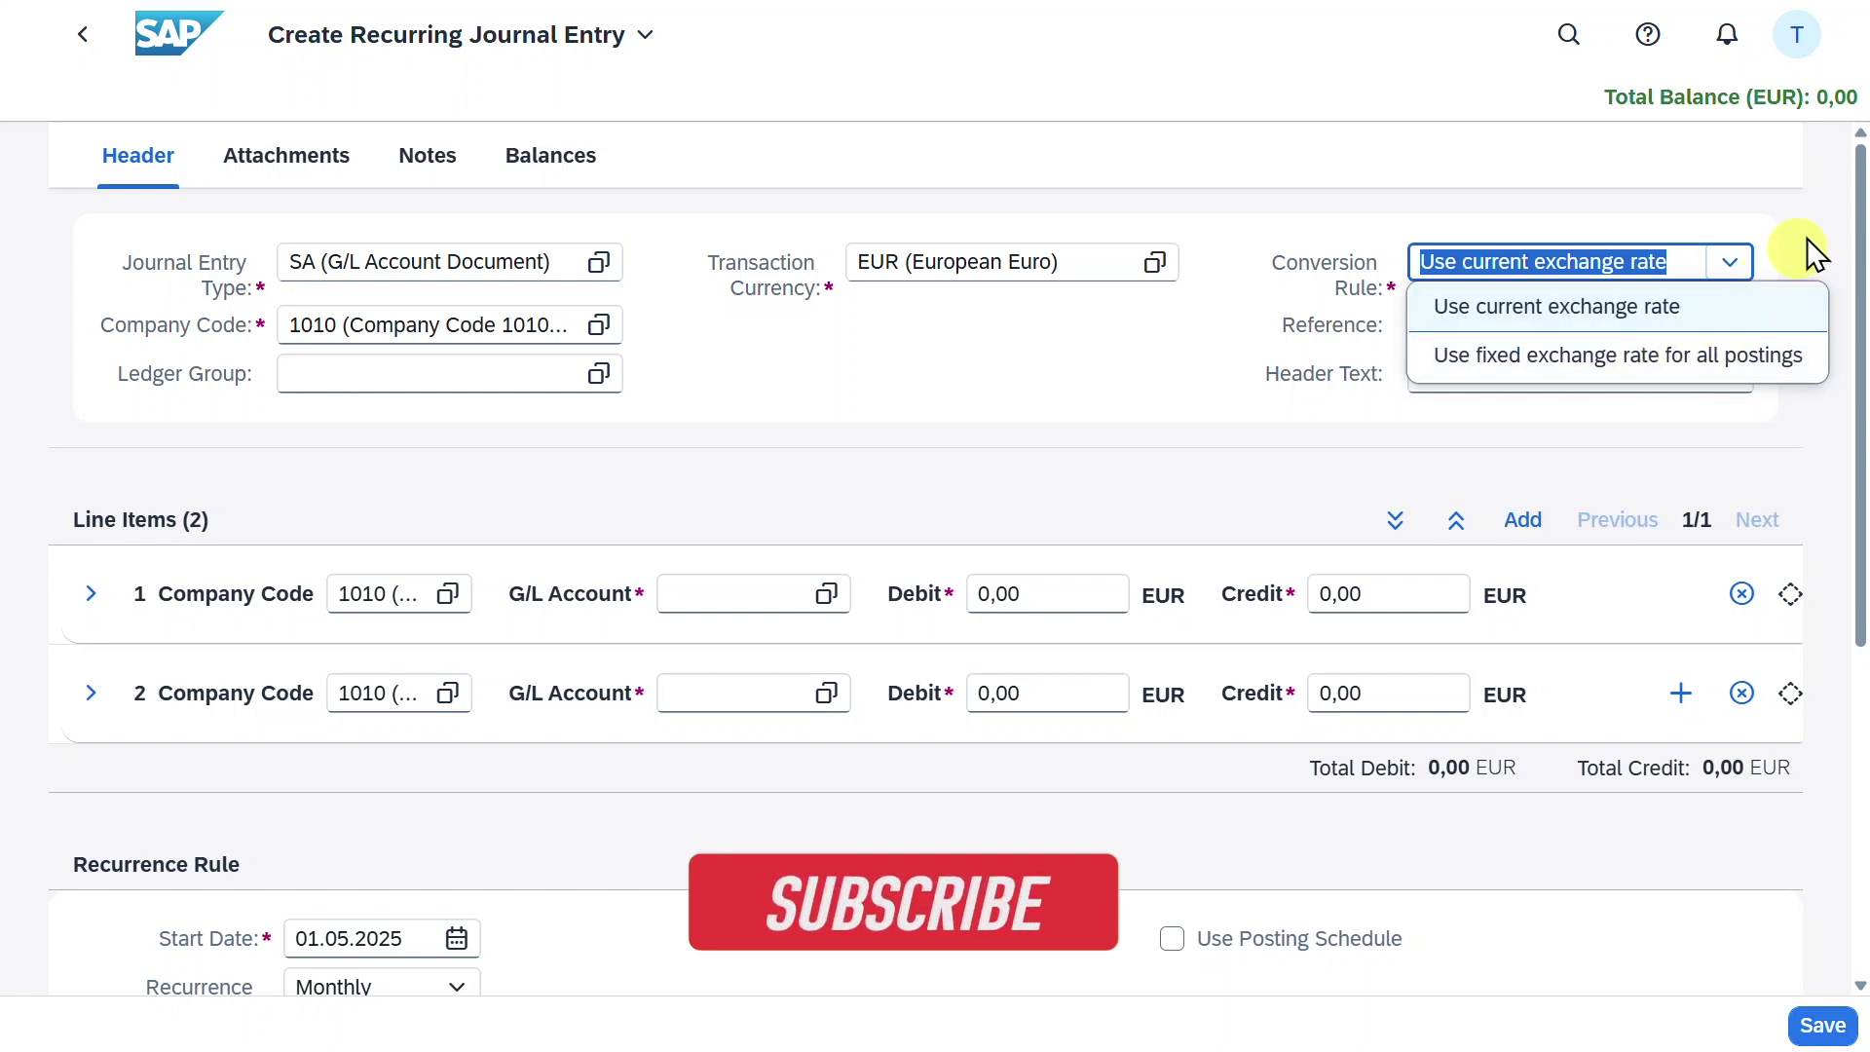
{"action": "left_click", "coordinate": [1675, 329]}
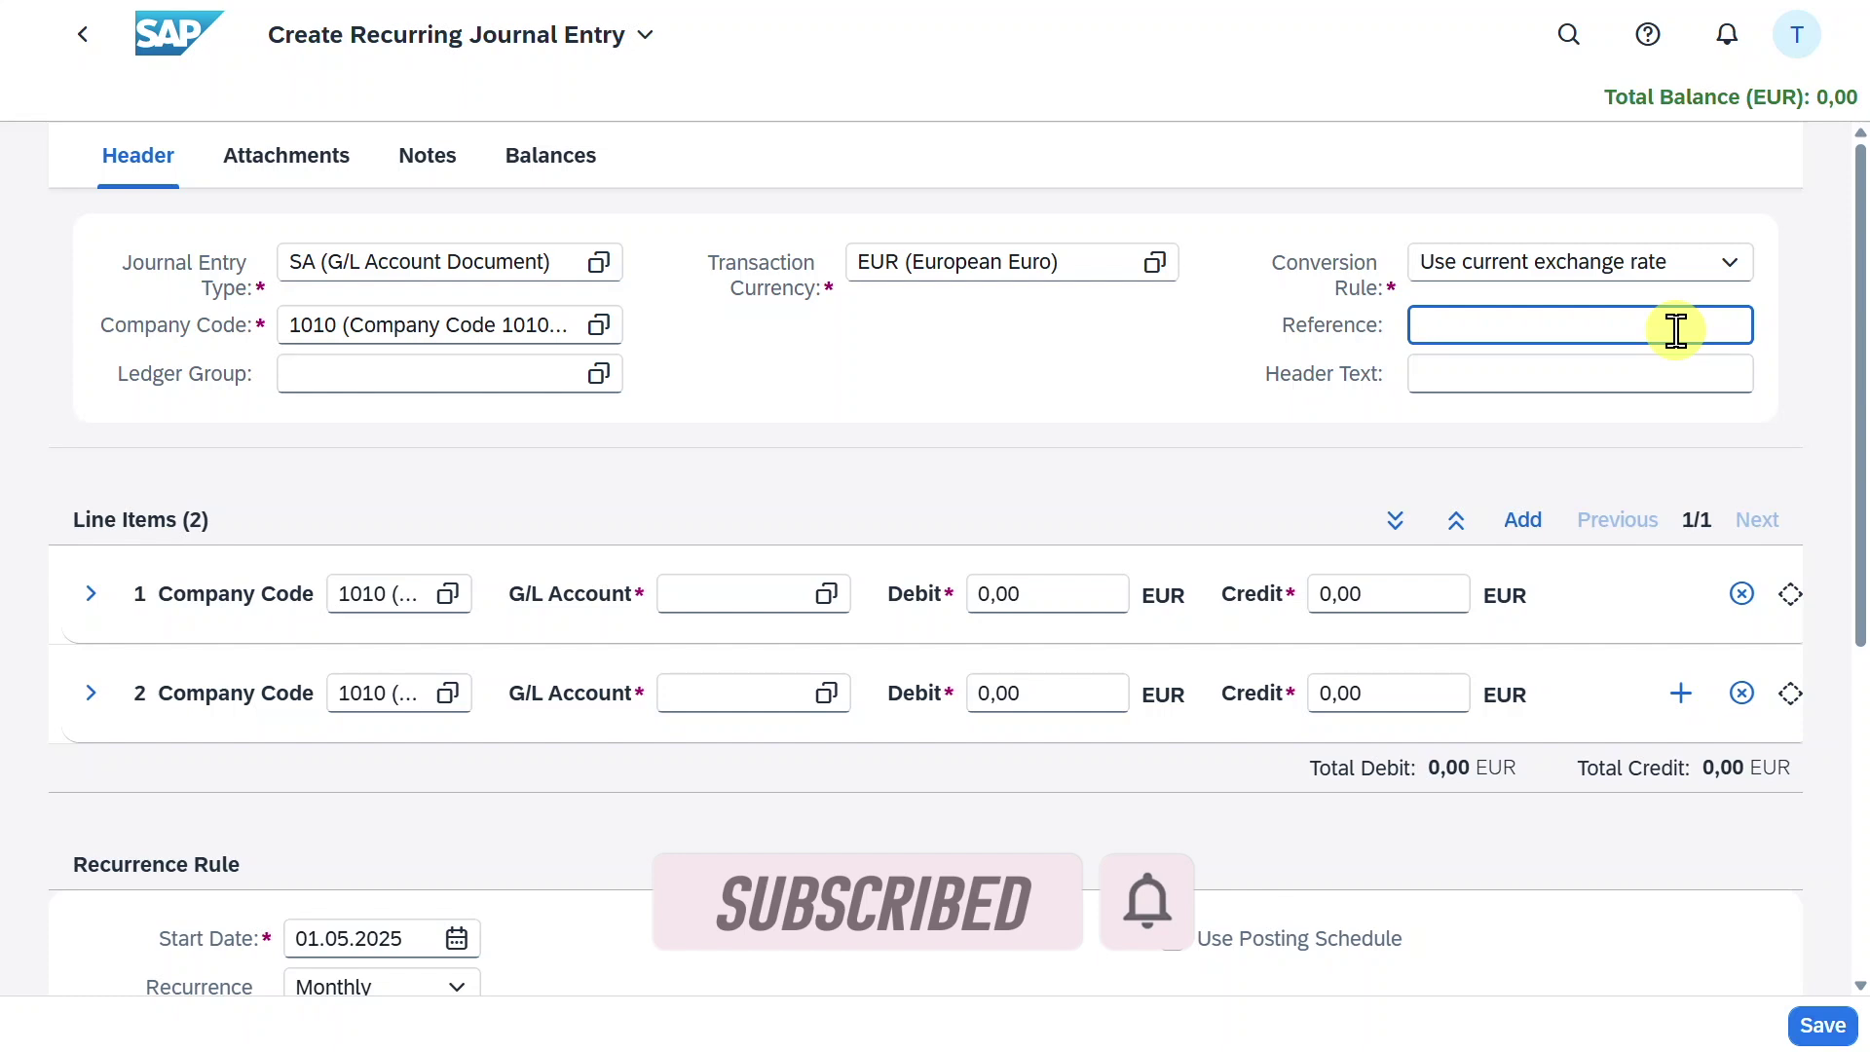
Enter MONTHLY RENT as the reference and copy it into the header text as Monthly Rent.
{"action": "type", "text": "Monthly"}
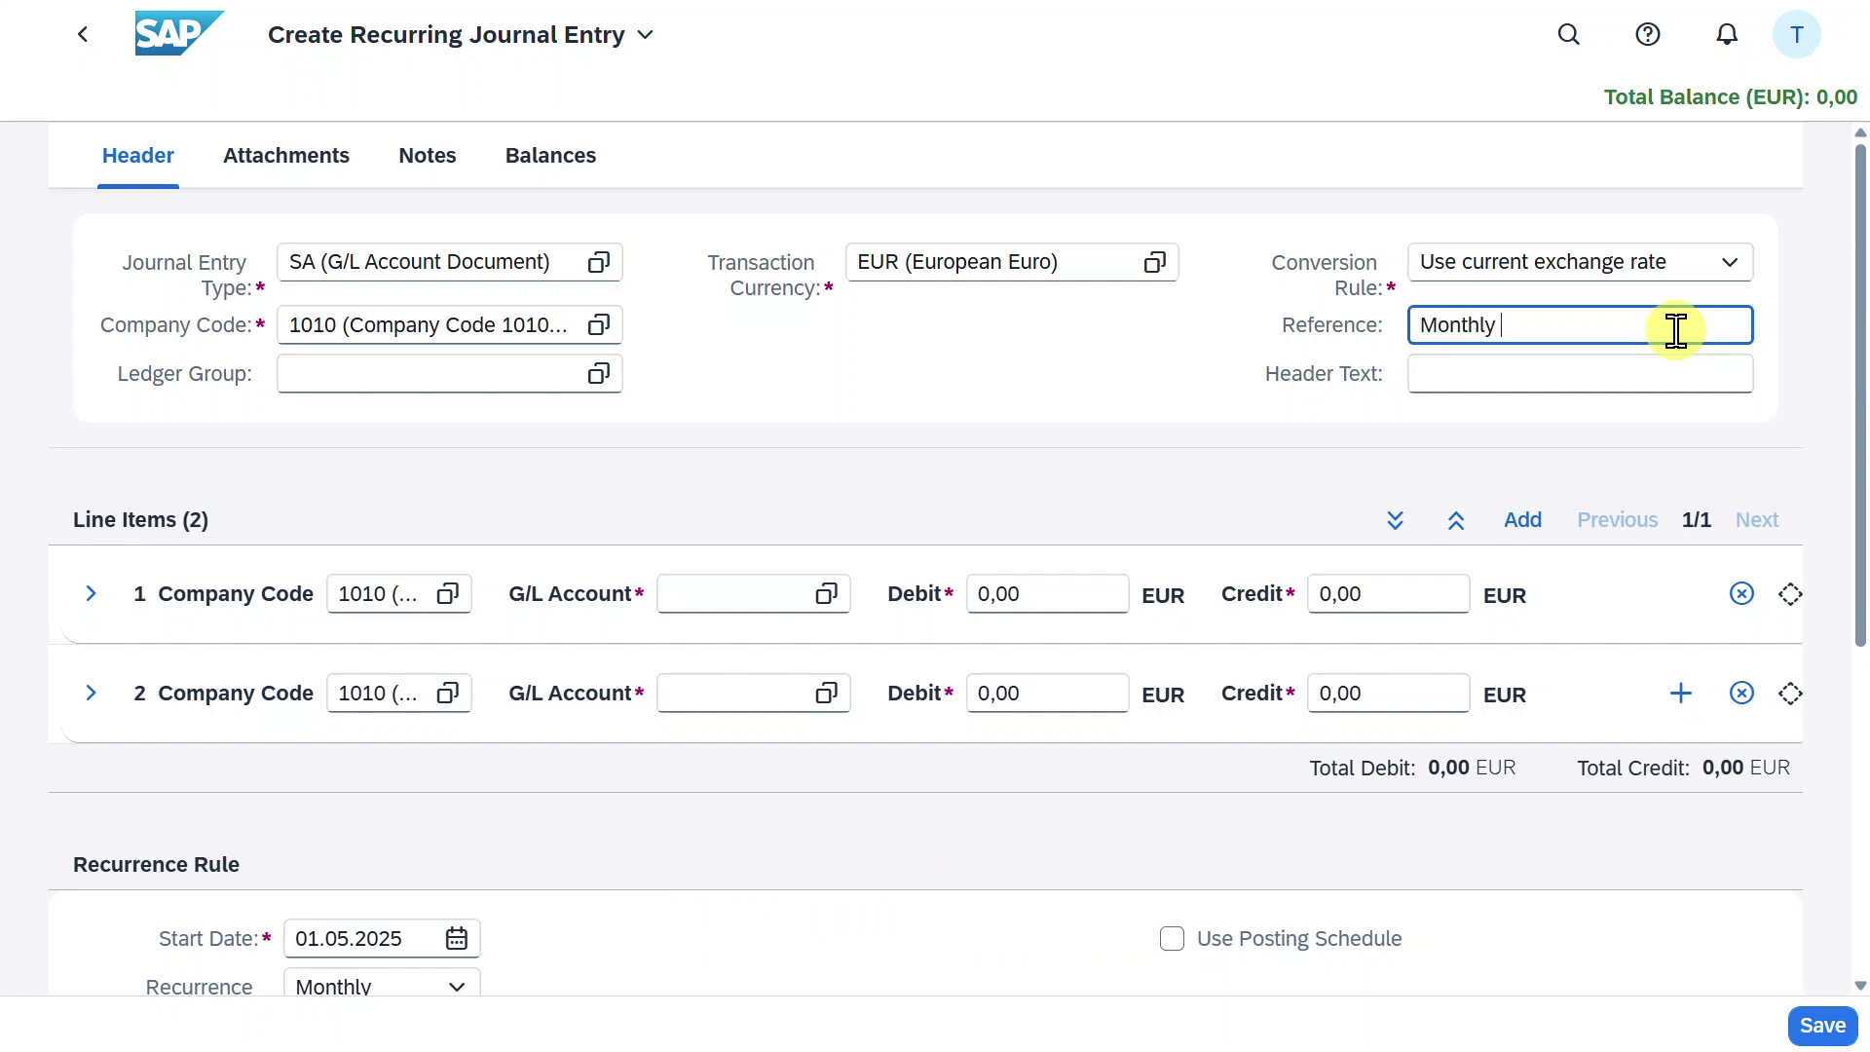
{"action": "type", "text": " Rent"}
{"action": "key", "text": "ctrl+a"}
{"action": "key", "text": "ctrl+c"}
{"action": "left_click", "coordinate": [1588, 374]}
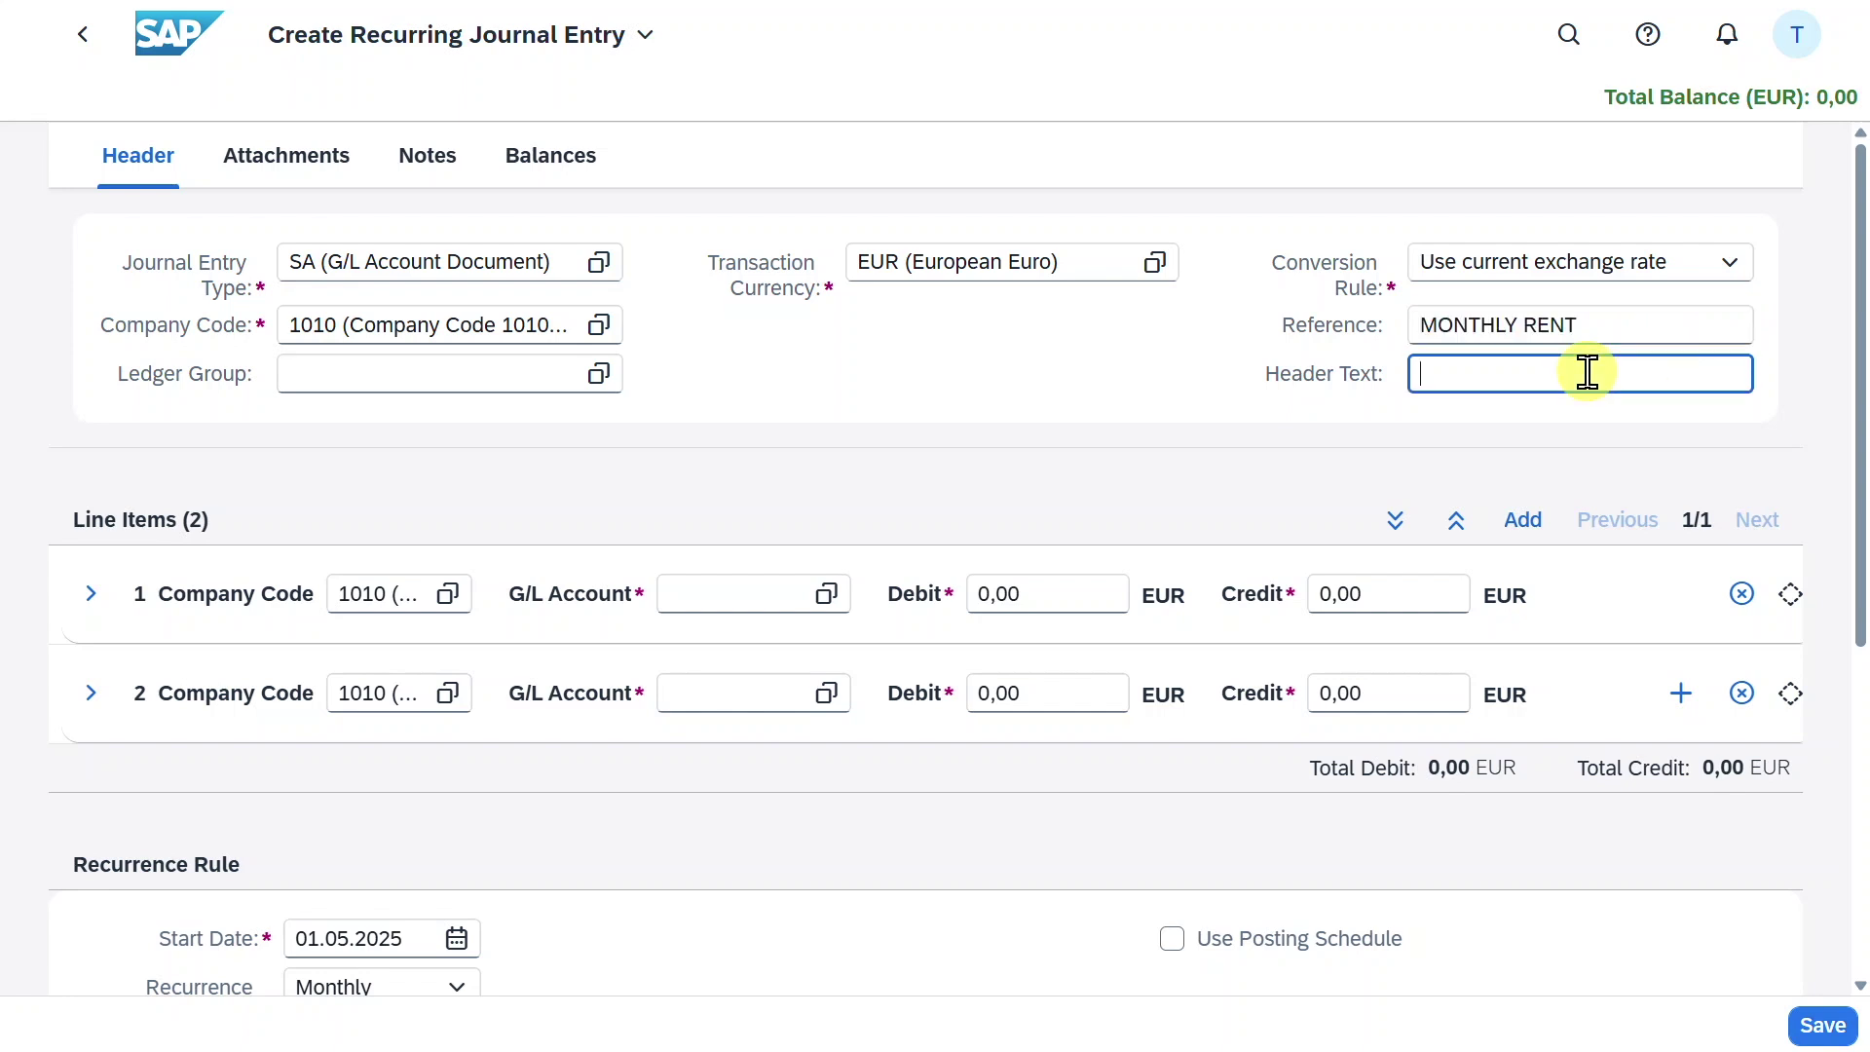
{"action": "key", "text": "ctrl+v"}
{"action": "left_click", "coordinate": [1331, 416]}
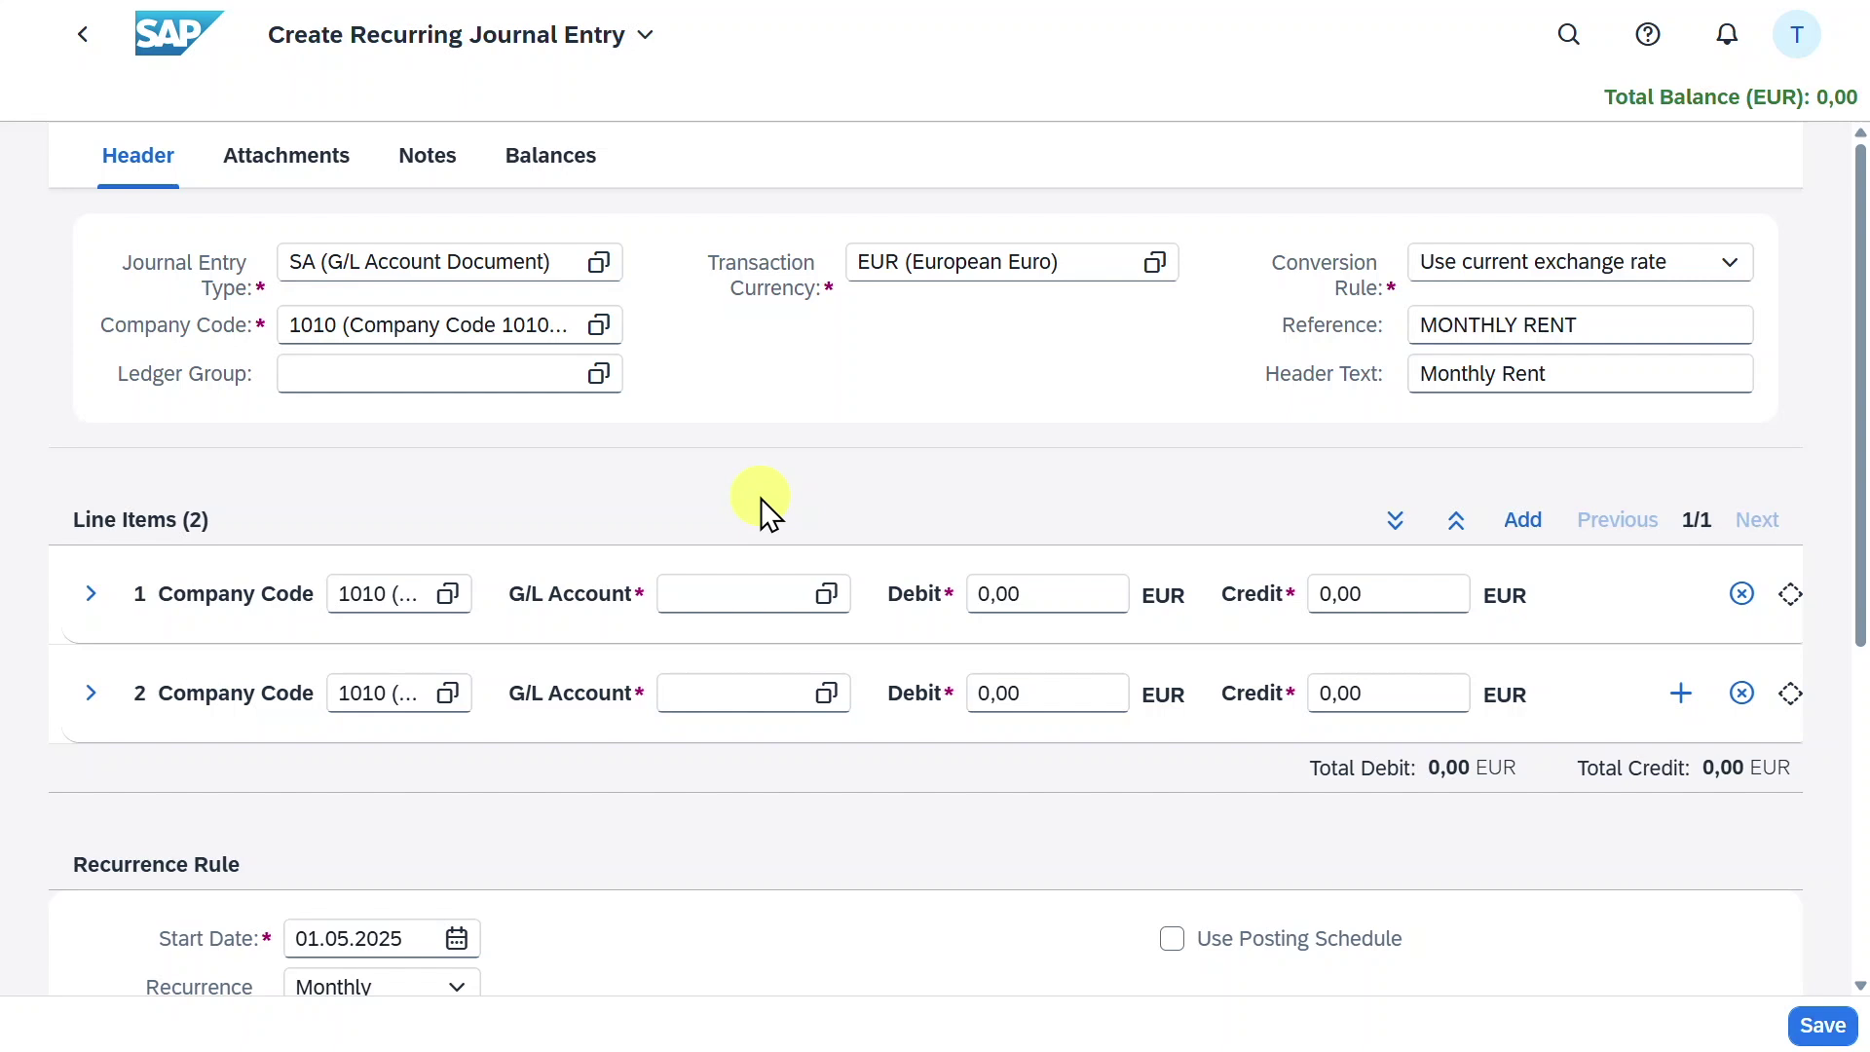
{"action": "left_click_drag", "start_coordinate": [1624, 324], "coordinate": [1416, 324]}
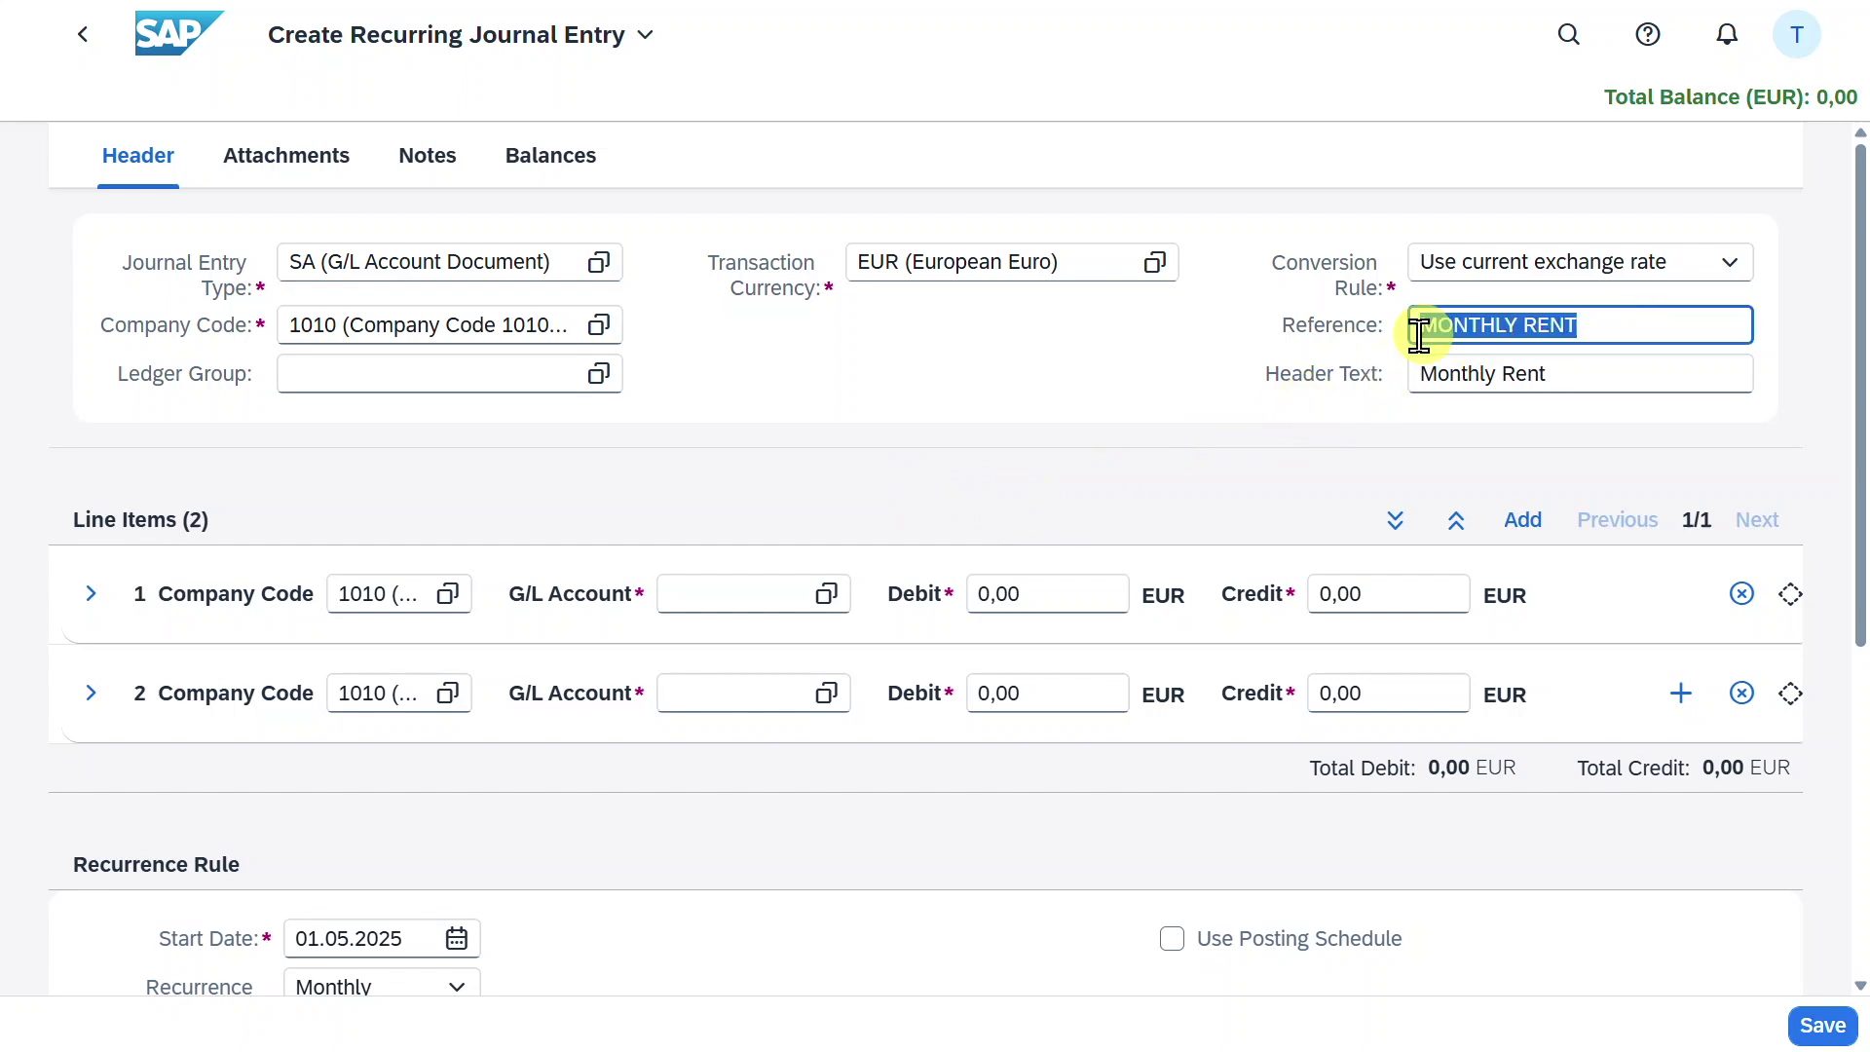
{"action": "left_click", "coordinate": [52, 567]}
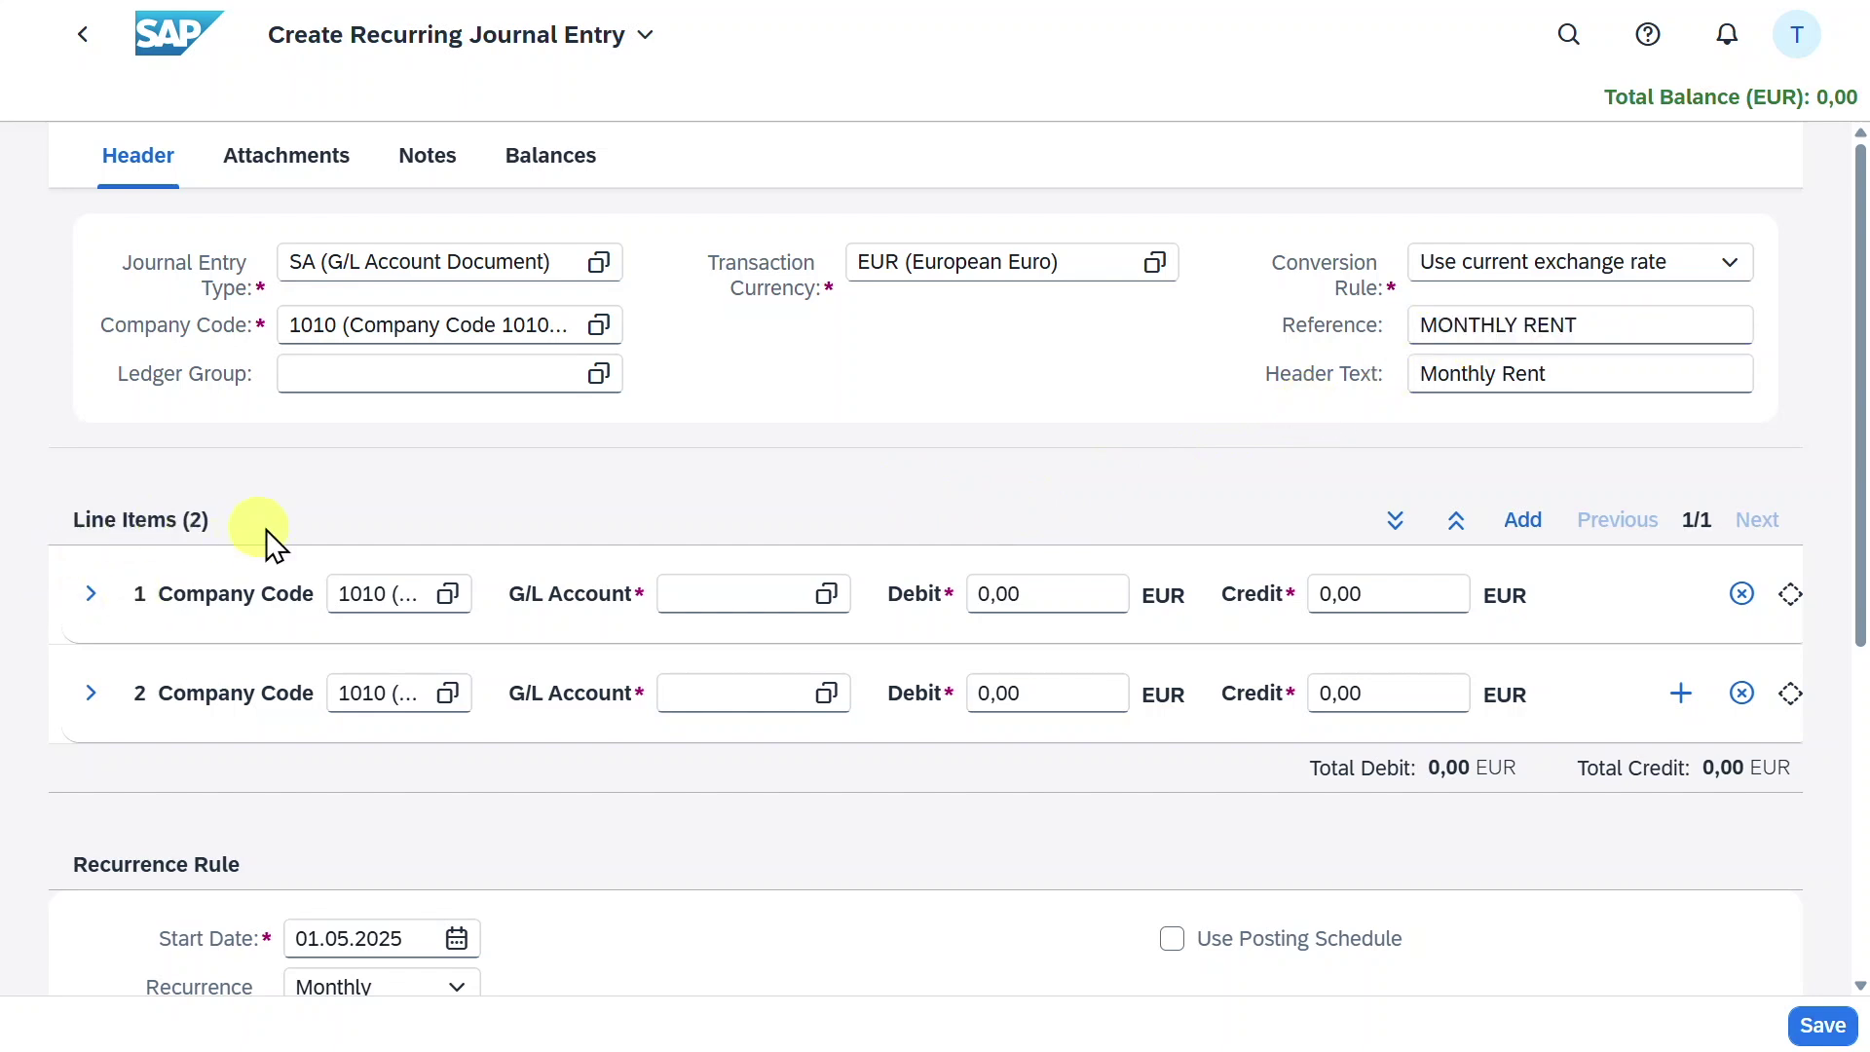
Set line 1 to G/L account 63005000 with a 1000 debit and expand its details.
{"action": "left_click", "coordinate": [684, 593]}
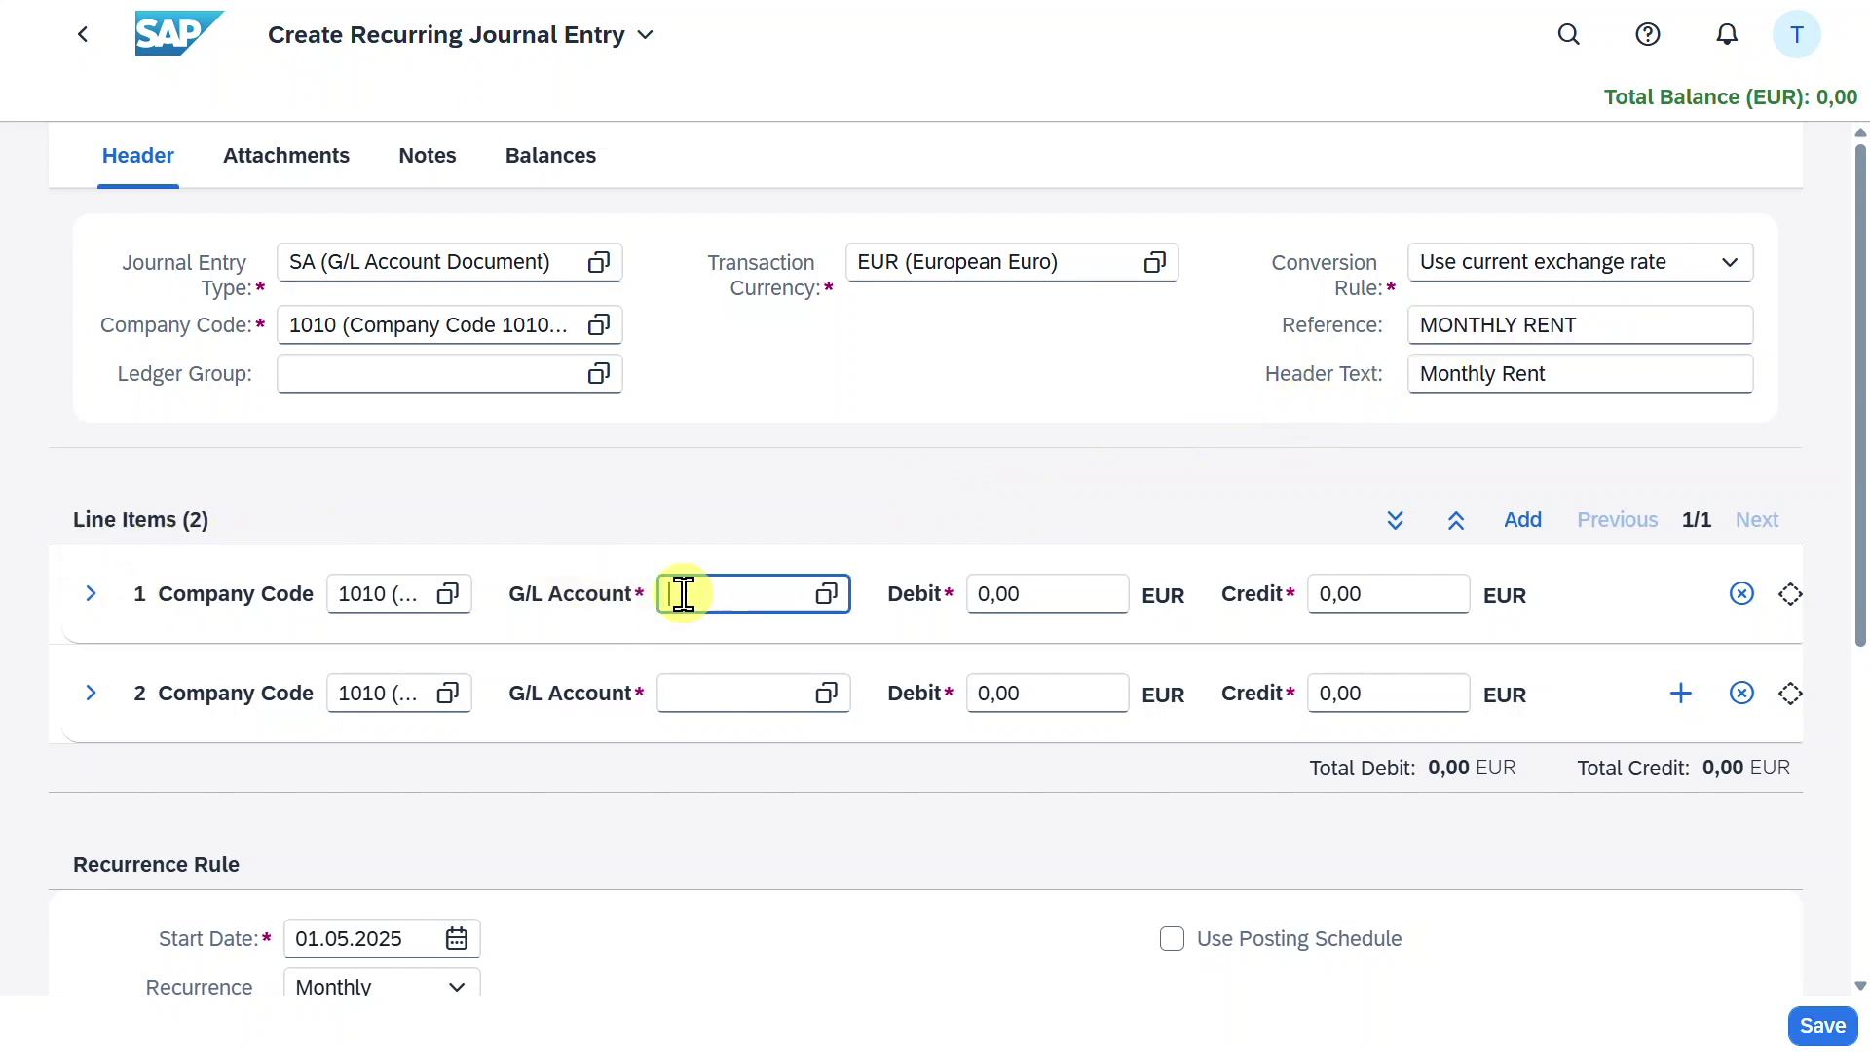
{"action": "key", "text": "ctrl+v"}
{"action": "left_click", "coordinate": [738, 84]}
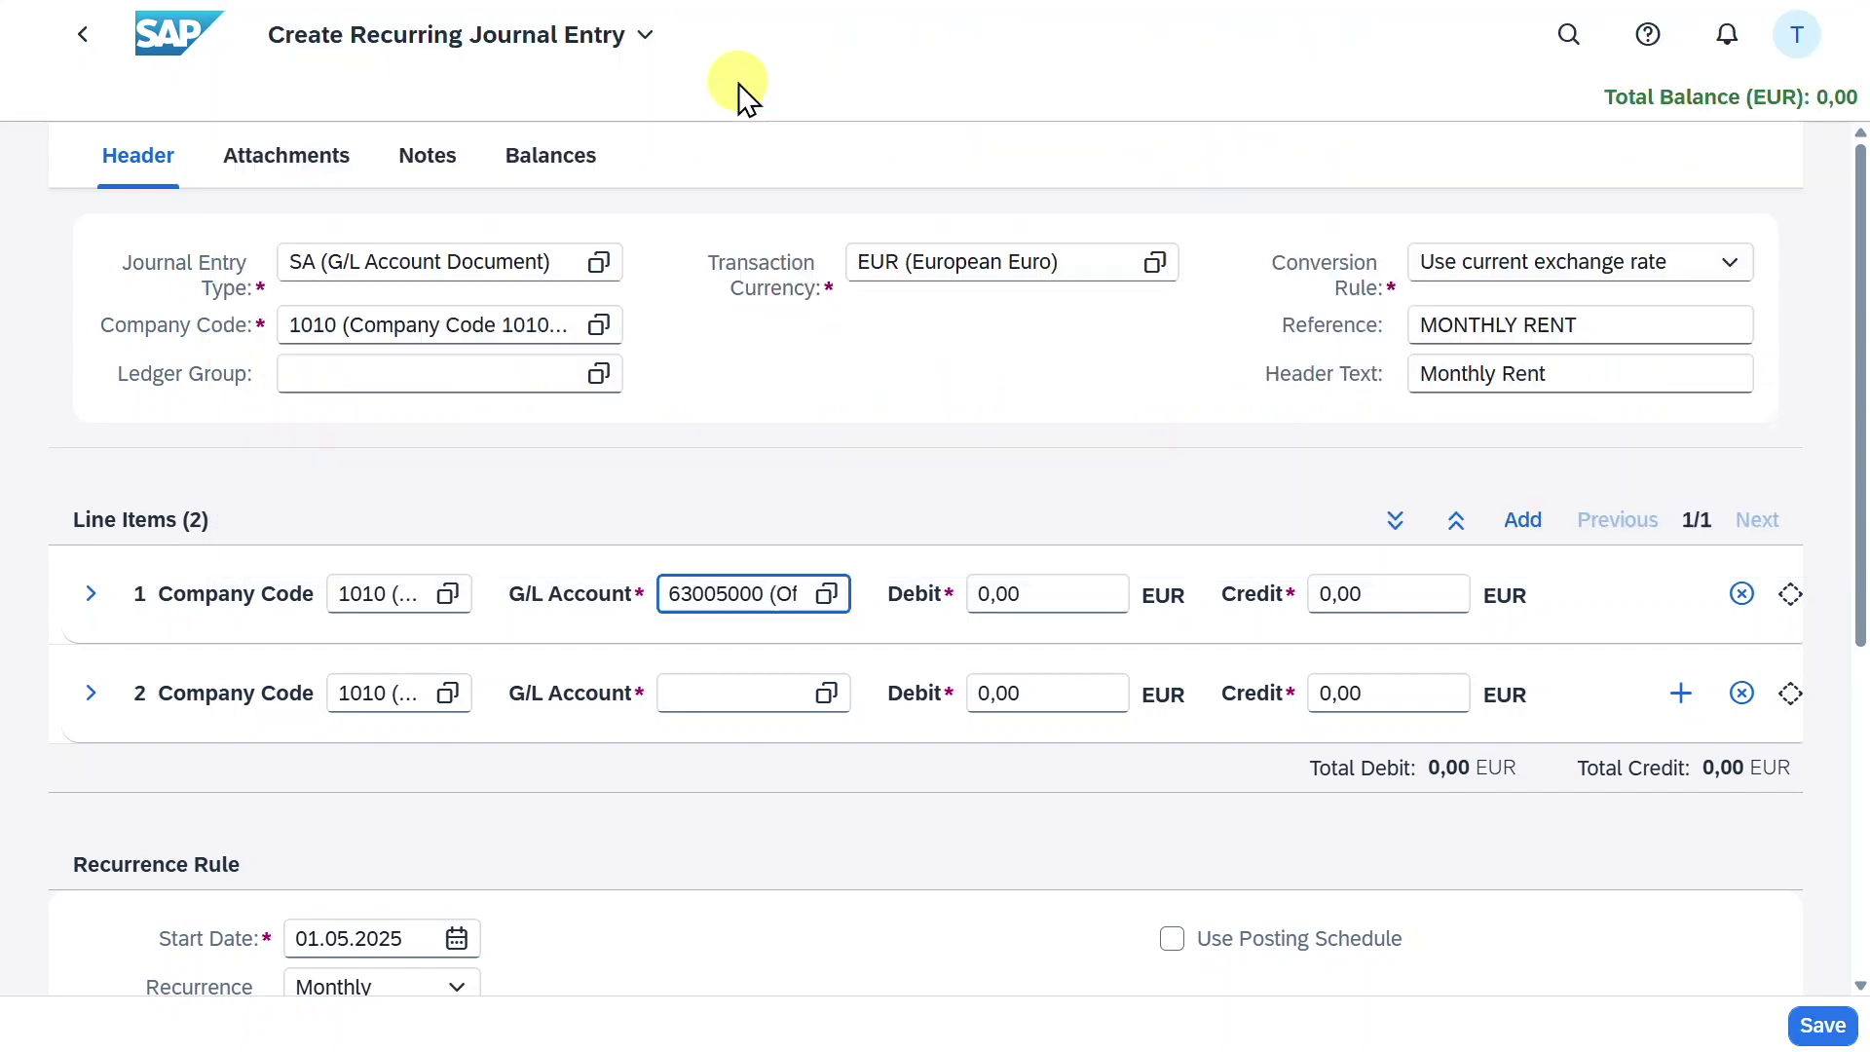
{"action": "left_click", "coordinate": [1081, 590]}
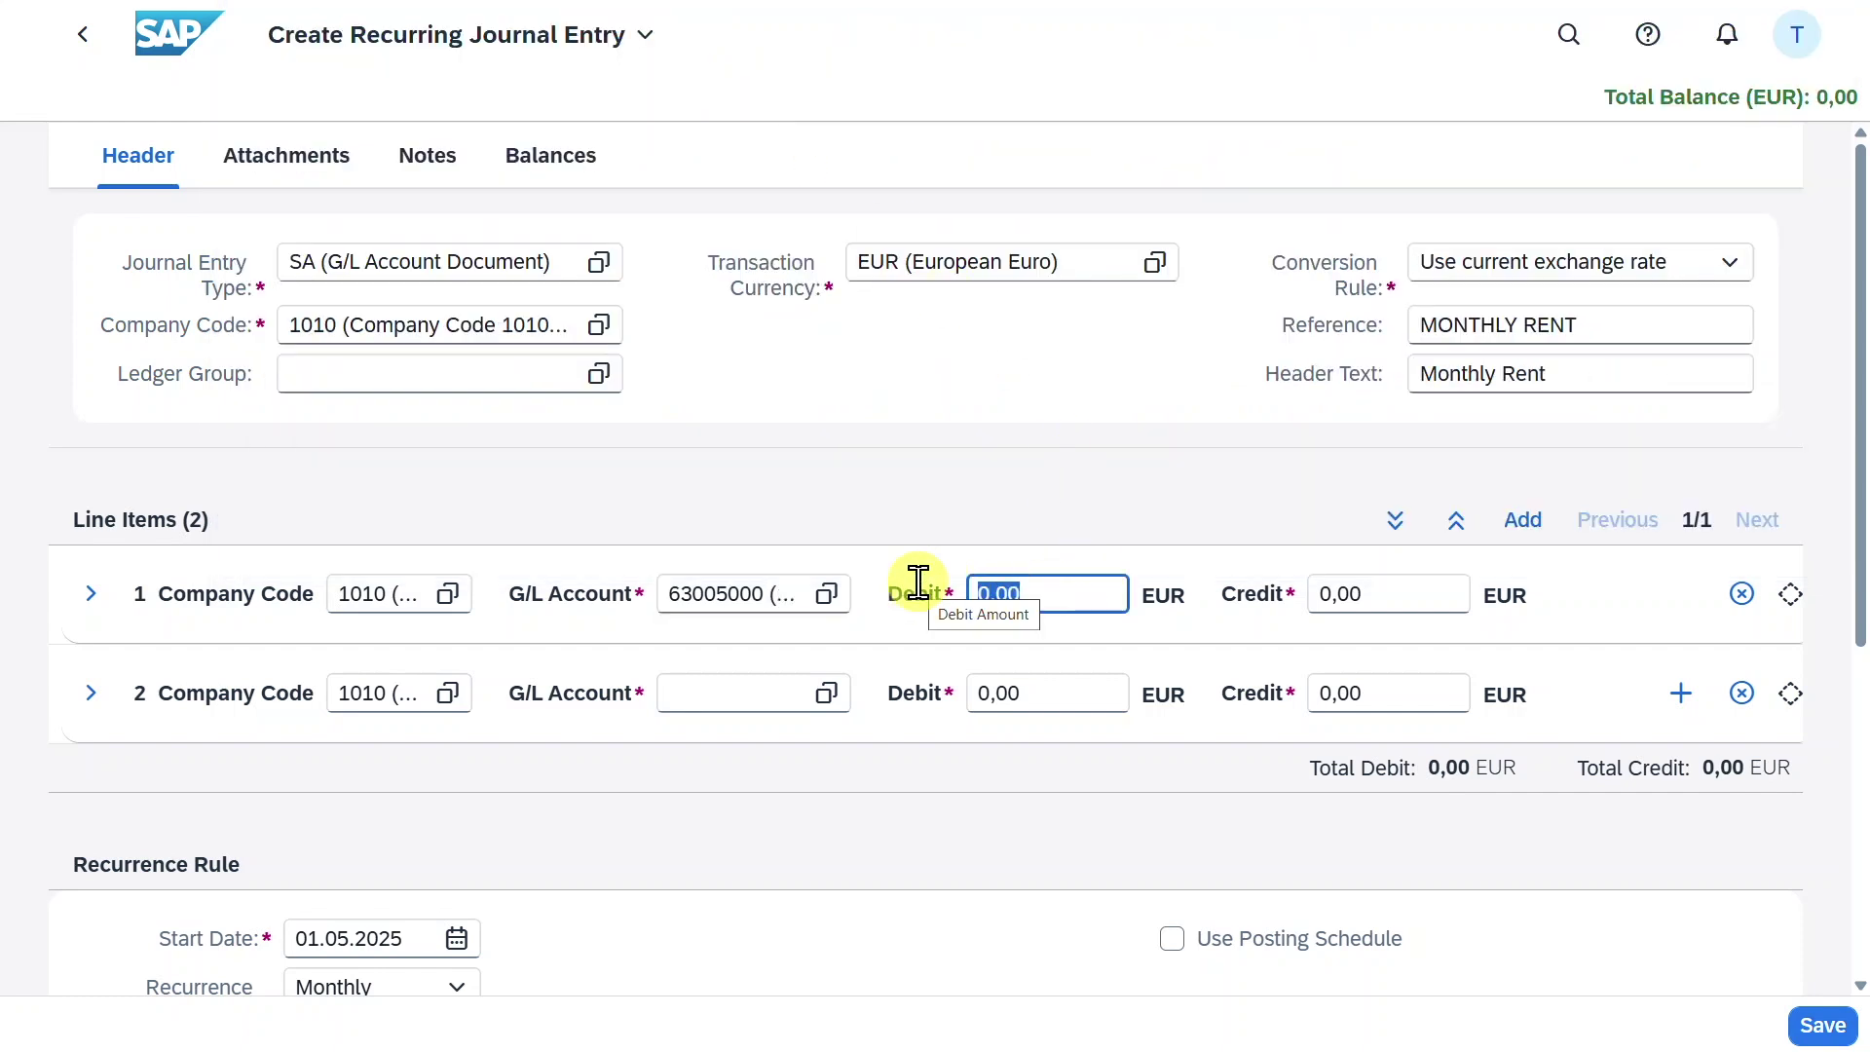
{"action": "type", "text": "1000"}
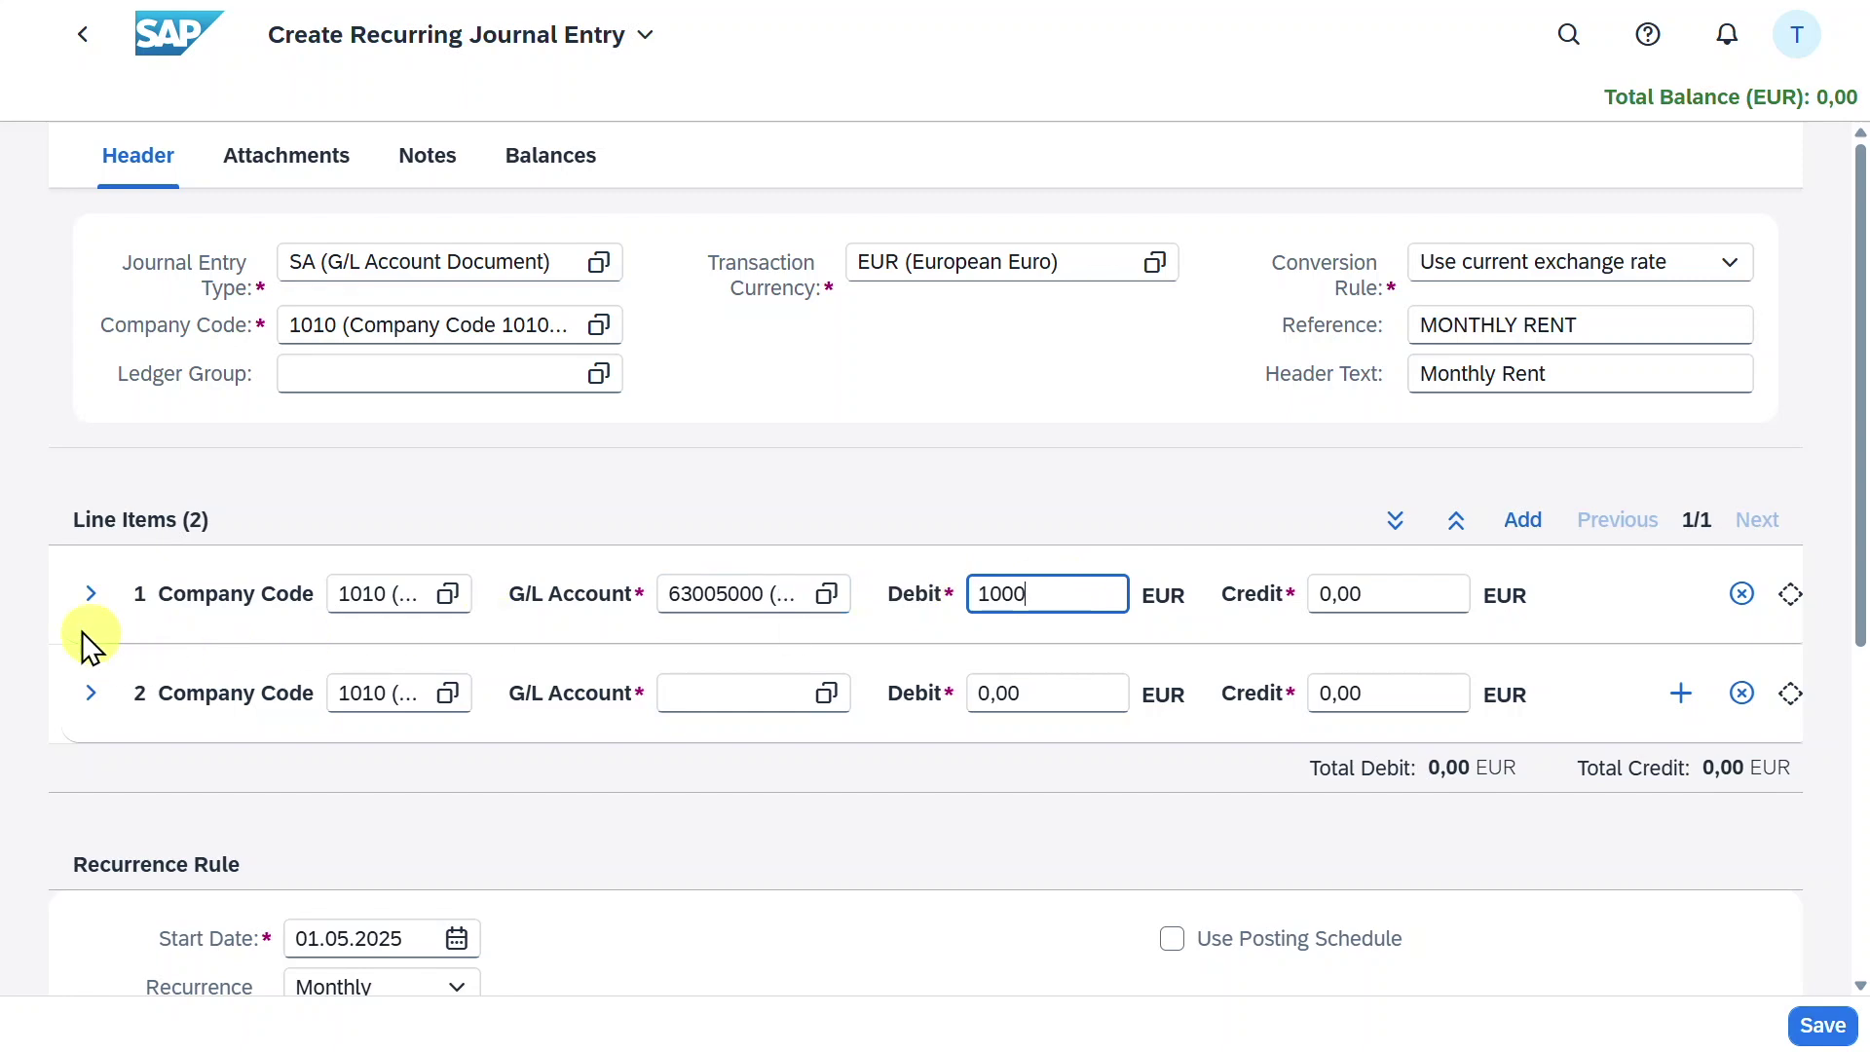
{"action": "left_click", "coordinate": [93, 596]}
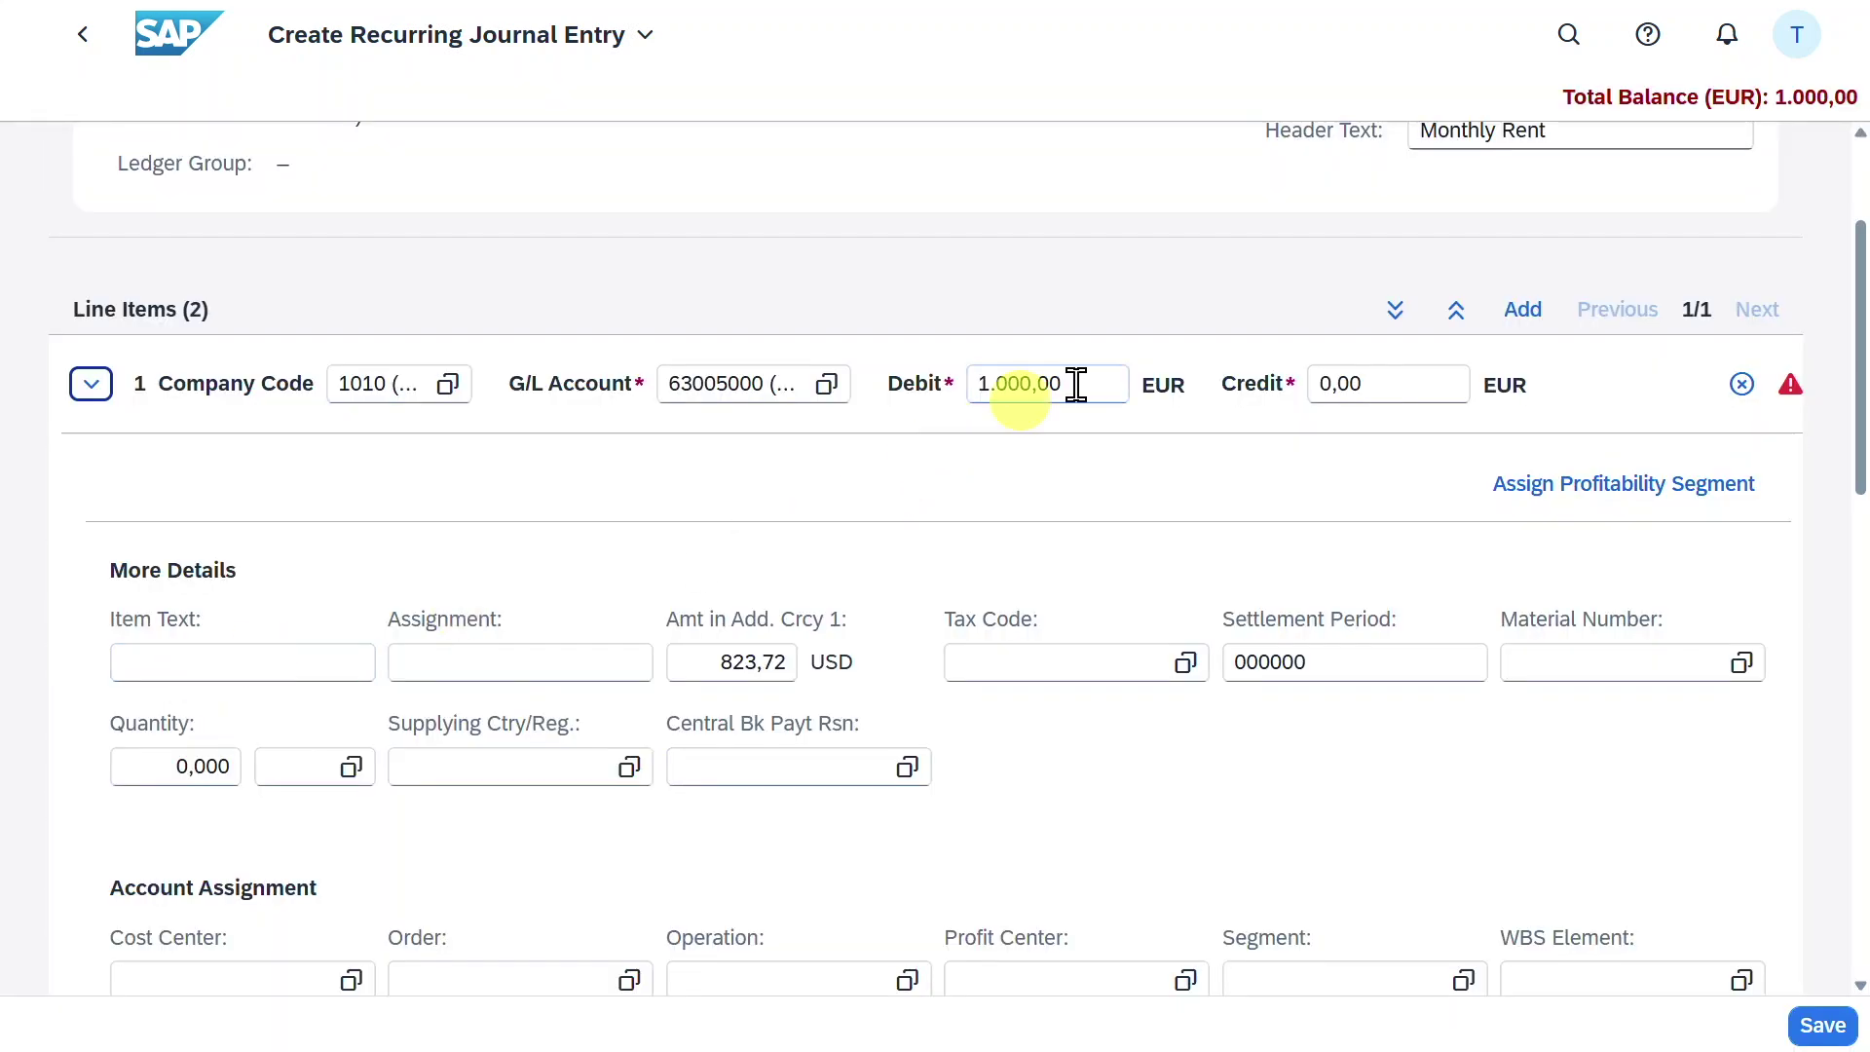
Give line 1 item text Rent Expense and tax code V1.
{"action": "left_click", "coordinate": [193, 662]}
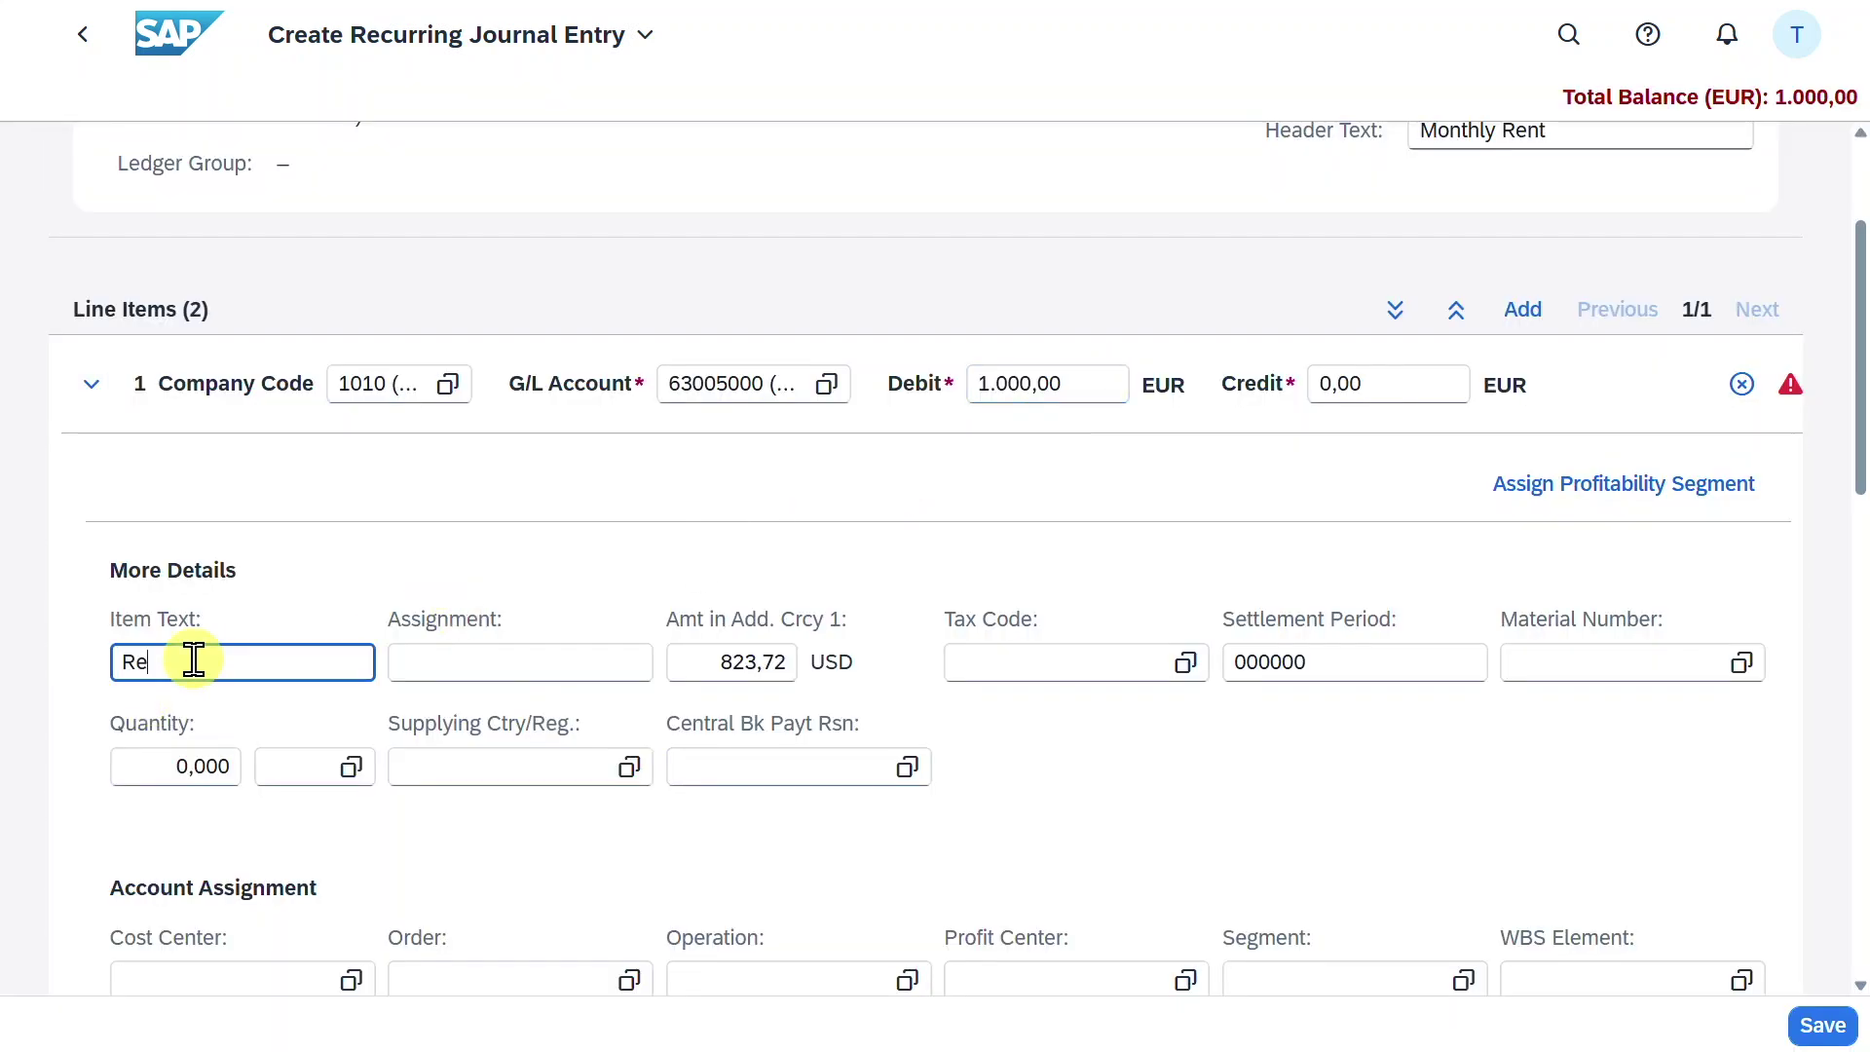
{"action": "scroll", "coordinate": [764, 718], "scroll_direction": "down", "scroll_amount": 2}
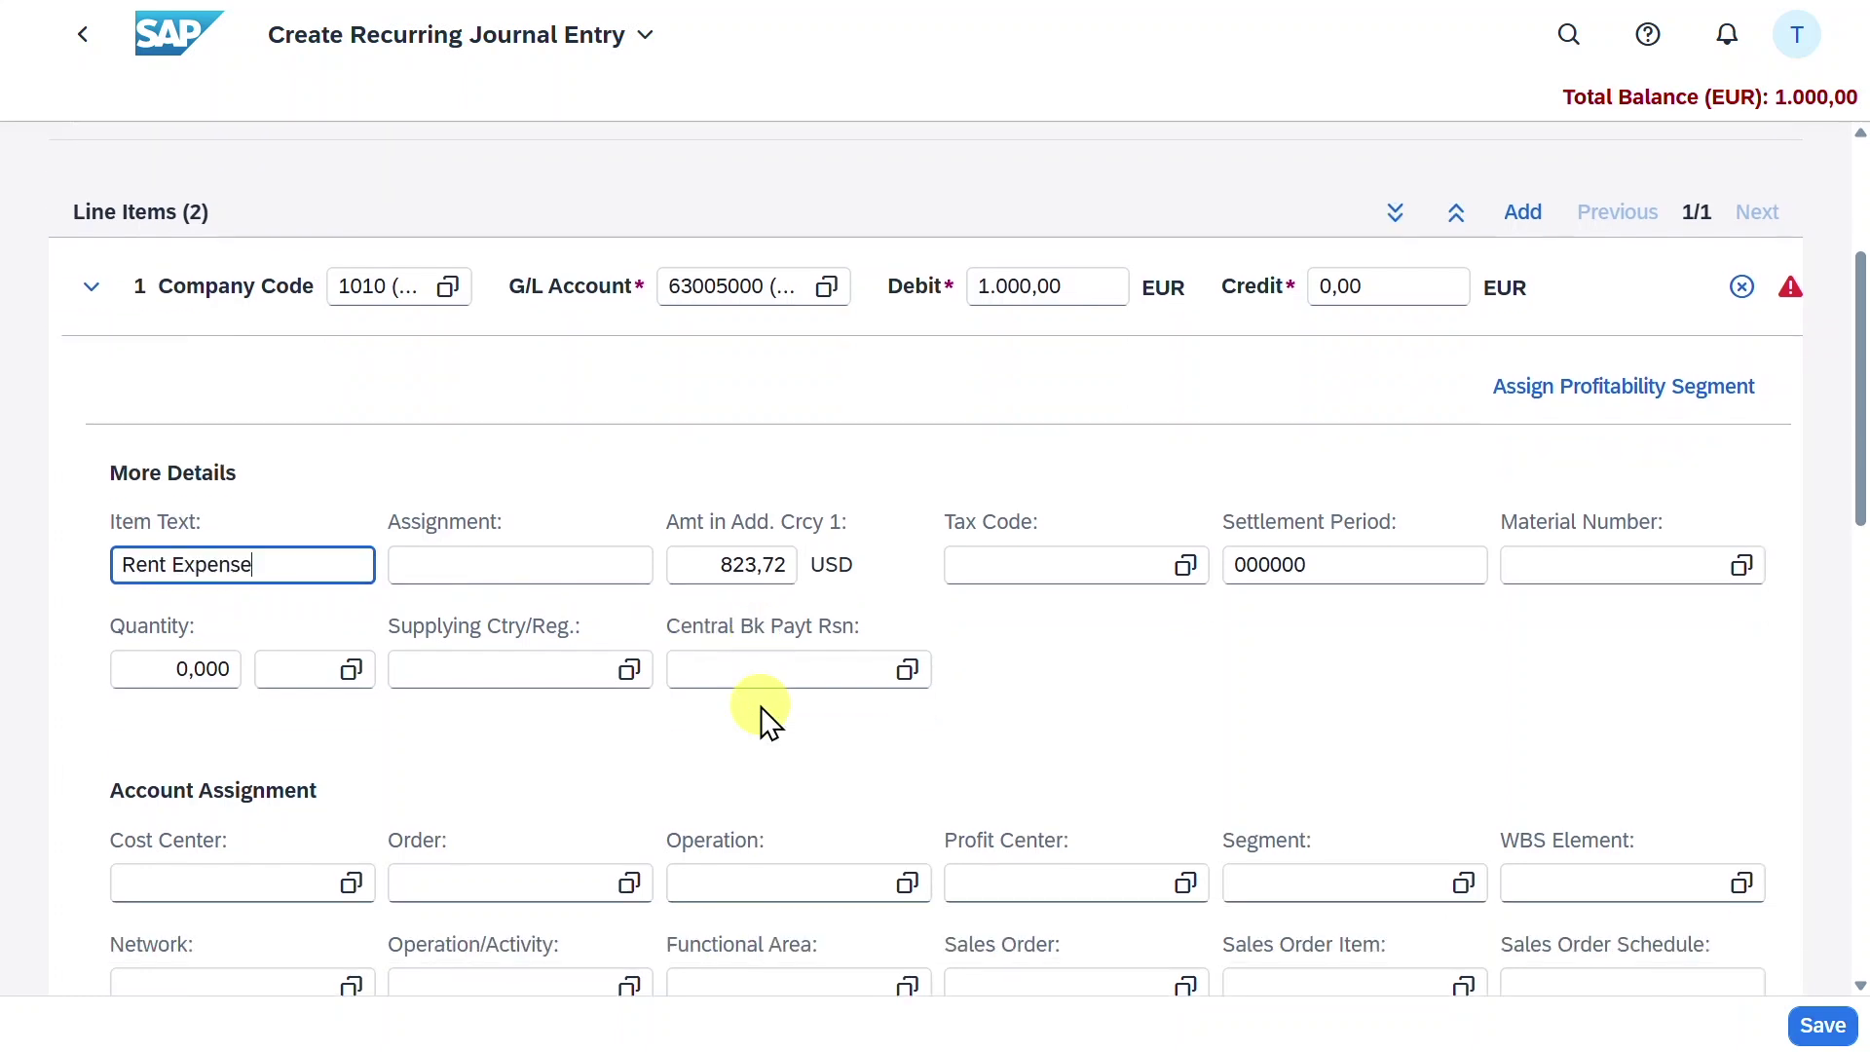
{"action": "left_click_drag", "start_coordinate": [726, 537], "coordinate": [811, 557]}
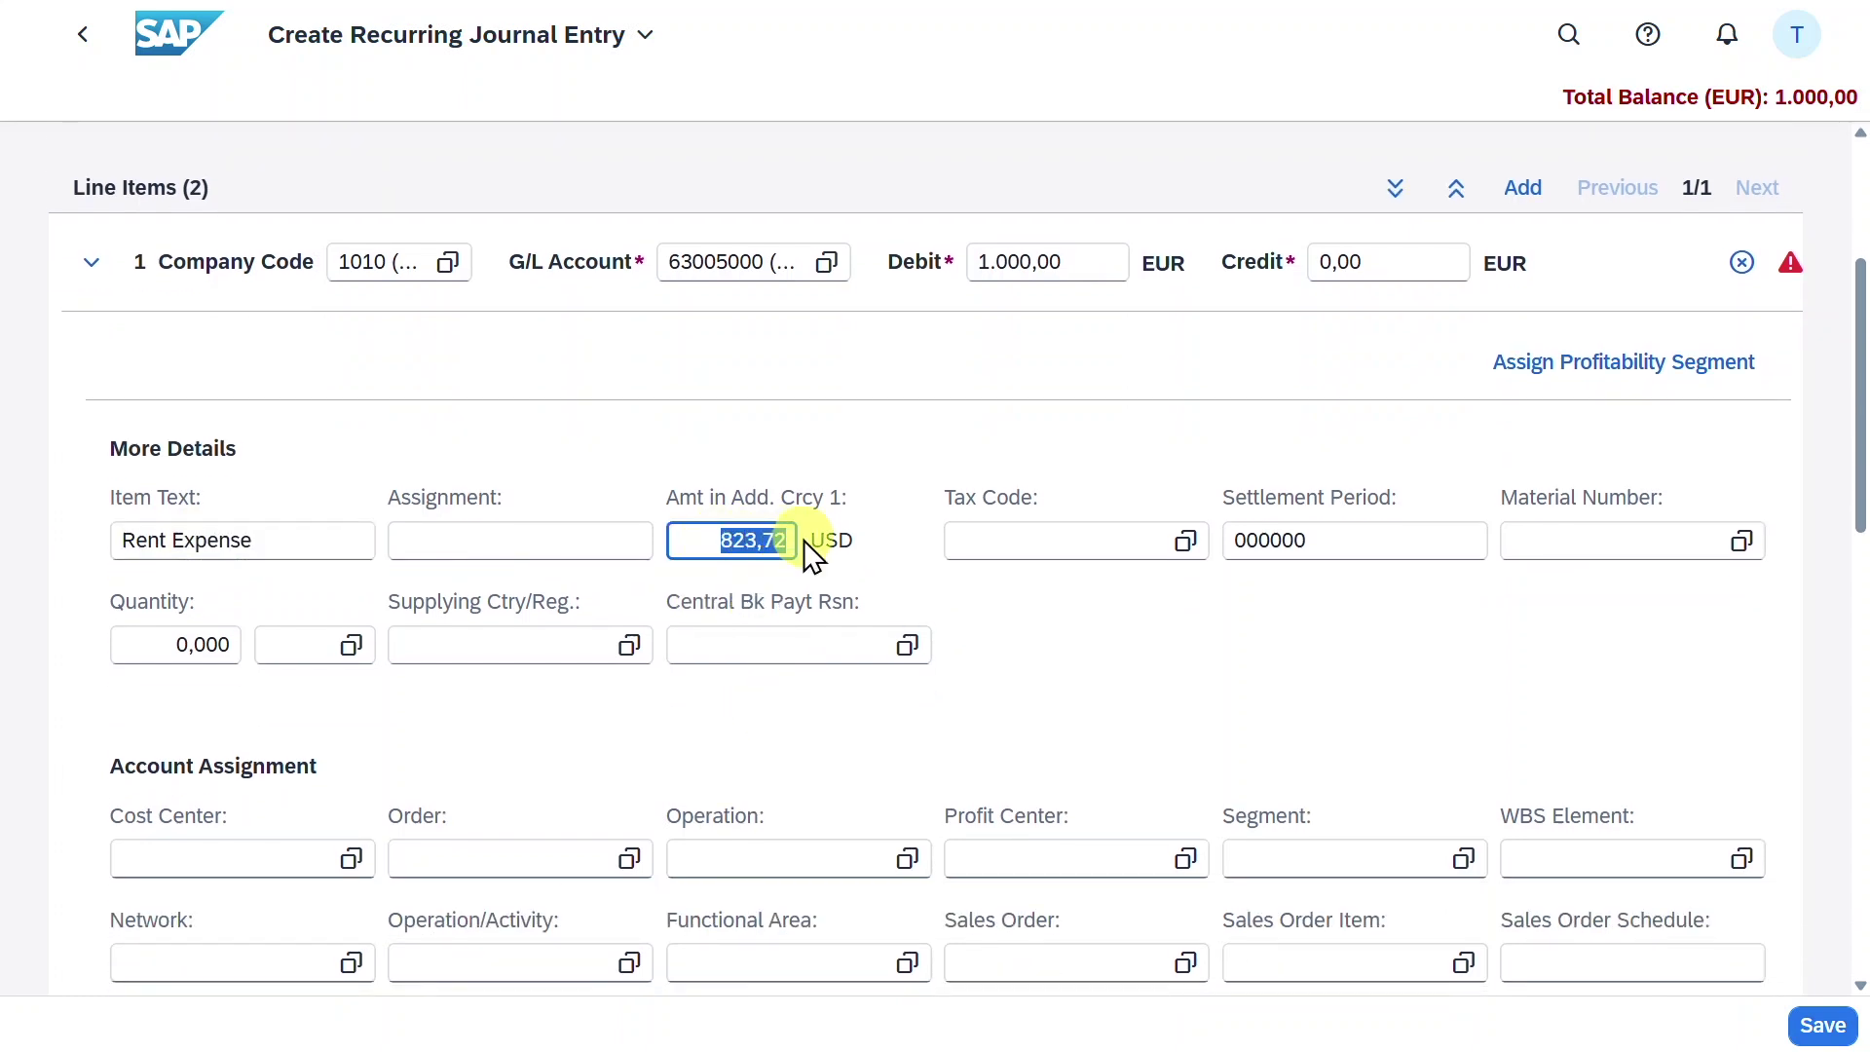
{"action": "left_click", "coordinate": [1054, 542]}
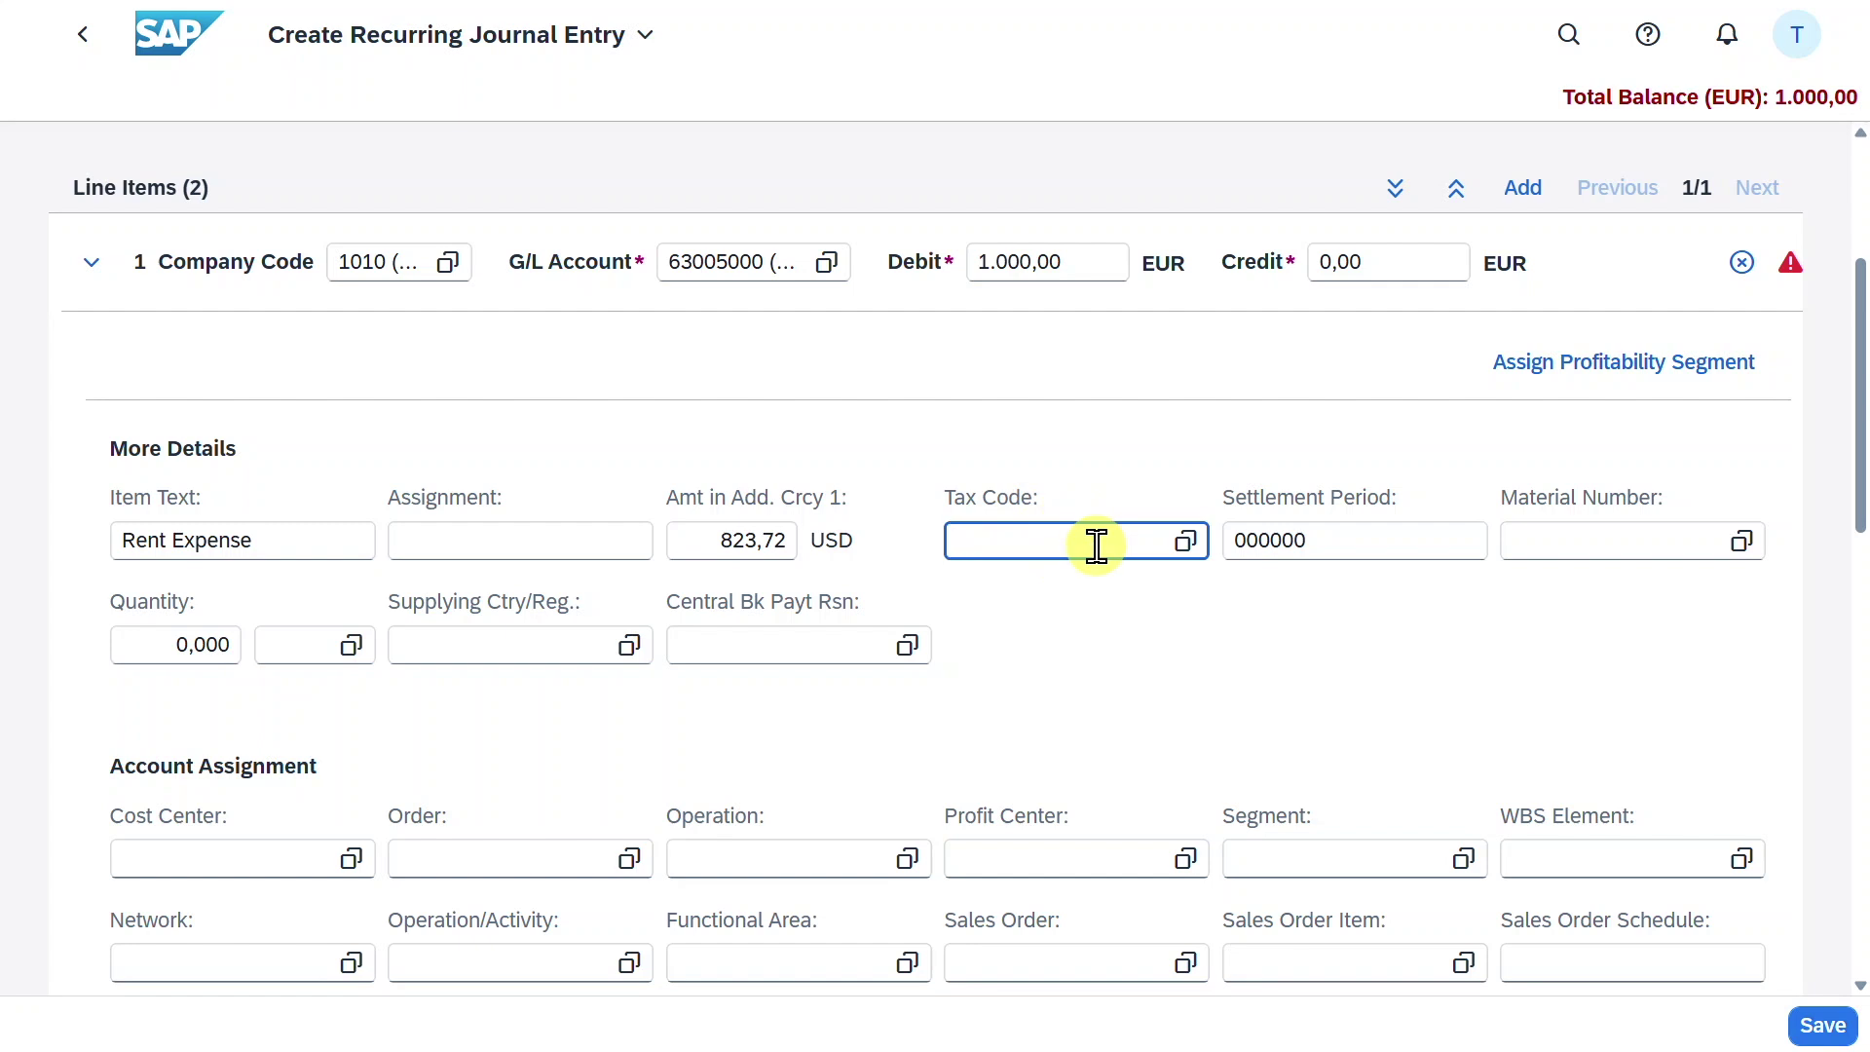
{"action": "type", "text": "V1"}
{"action": "key", "text": "Return"}
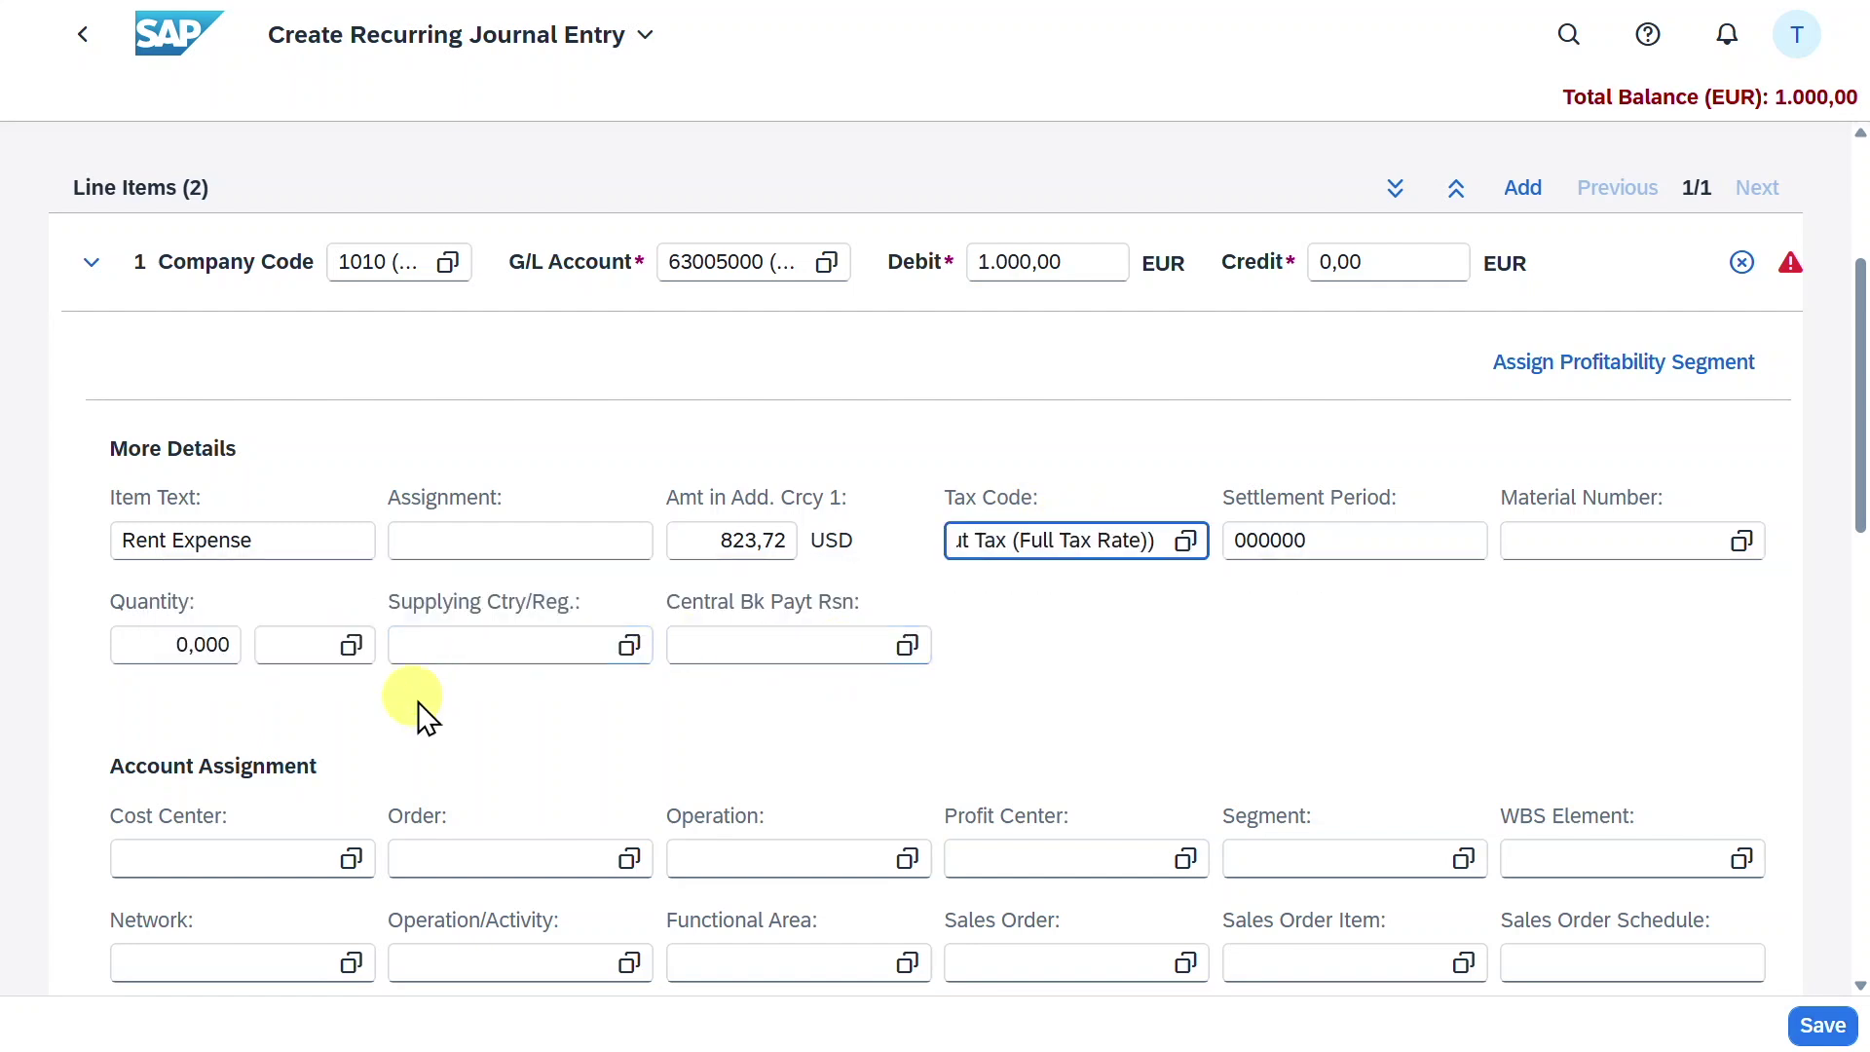
Assign cost center 10101101 Financials (DE) to line 1 and review its remaining fields.
{"action": "scroll", "coordinate": [341, 720], "scroll_direction": "down", "scroll_amount": 2}
{"action": "left_click", "coordinate": [276, 729]}
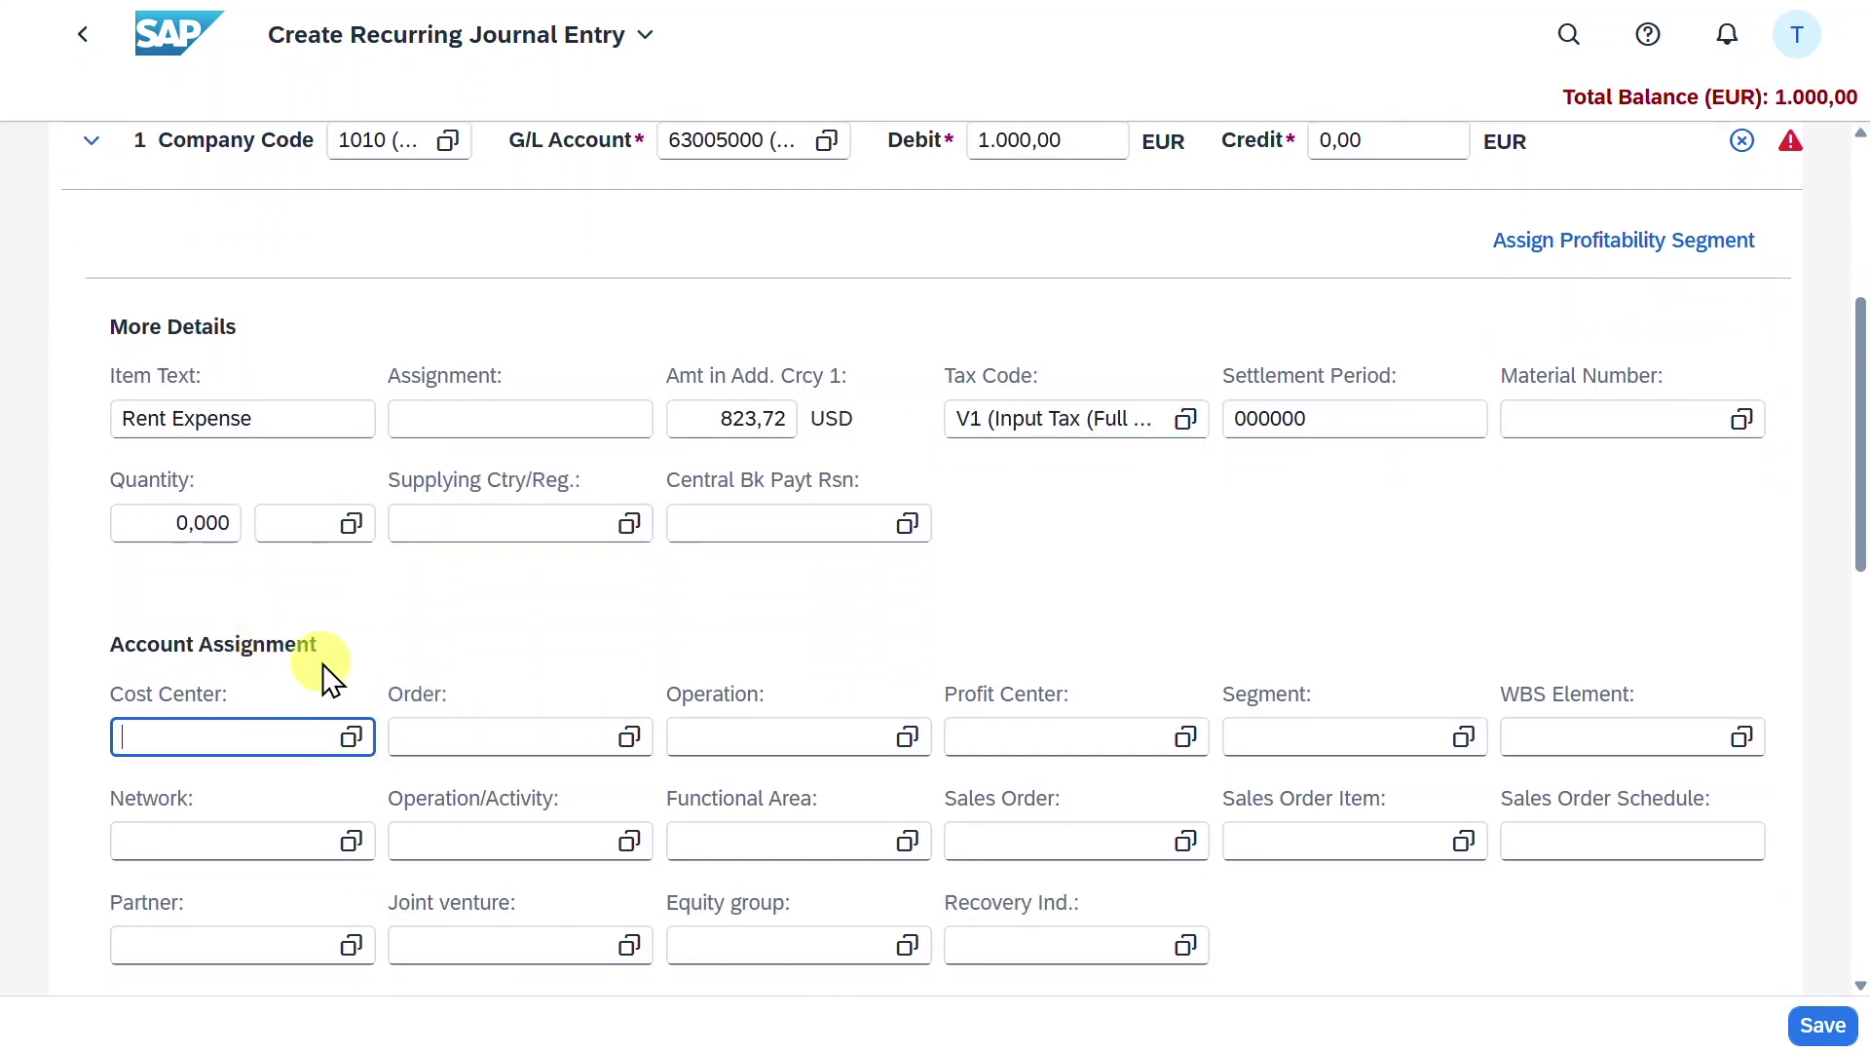
{"action": "type", "text": "1010"}
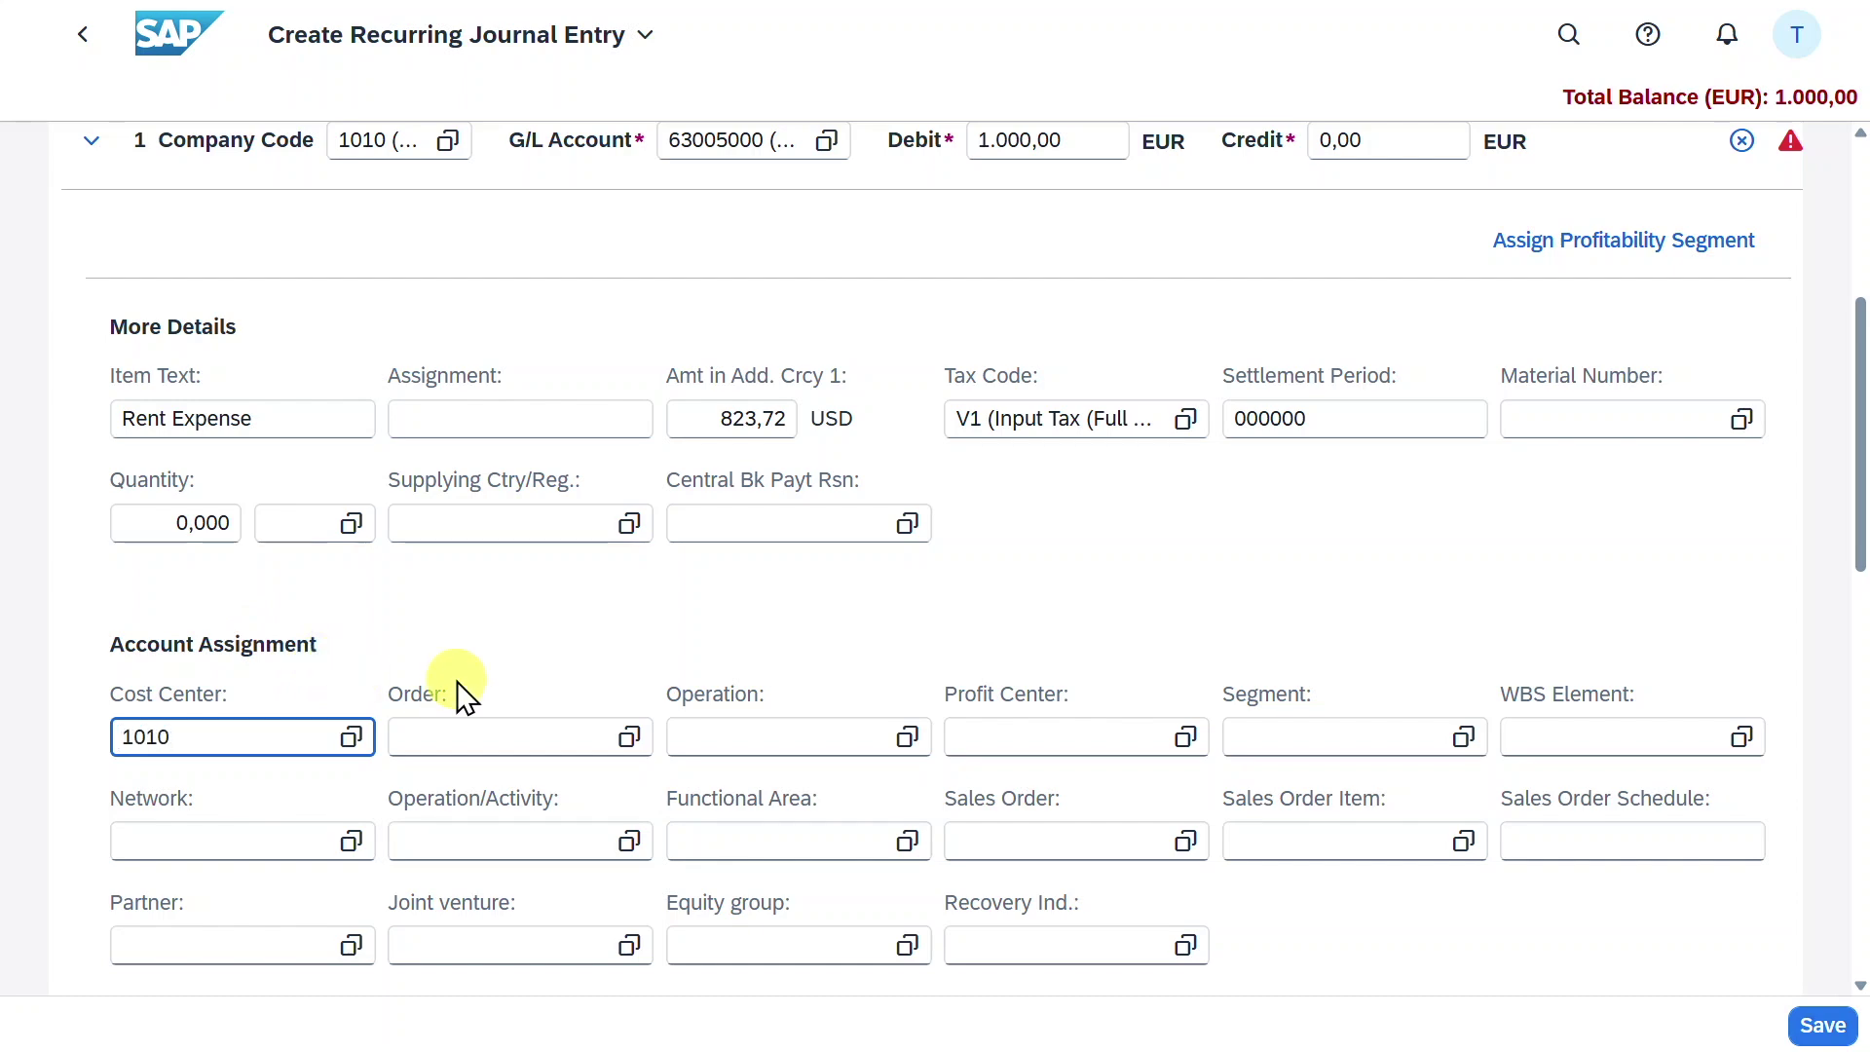
{"action": "left_click", "coordinate": [354, 180]}
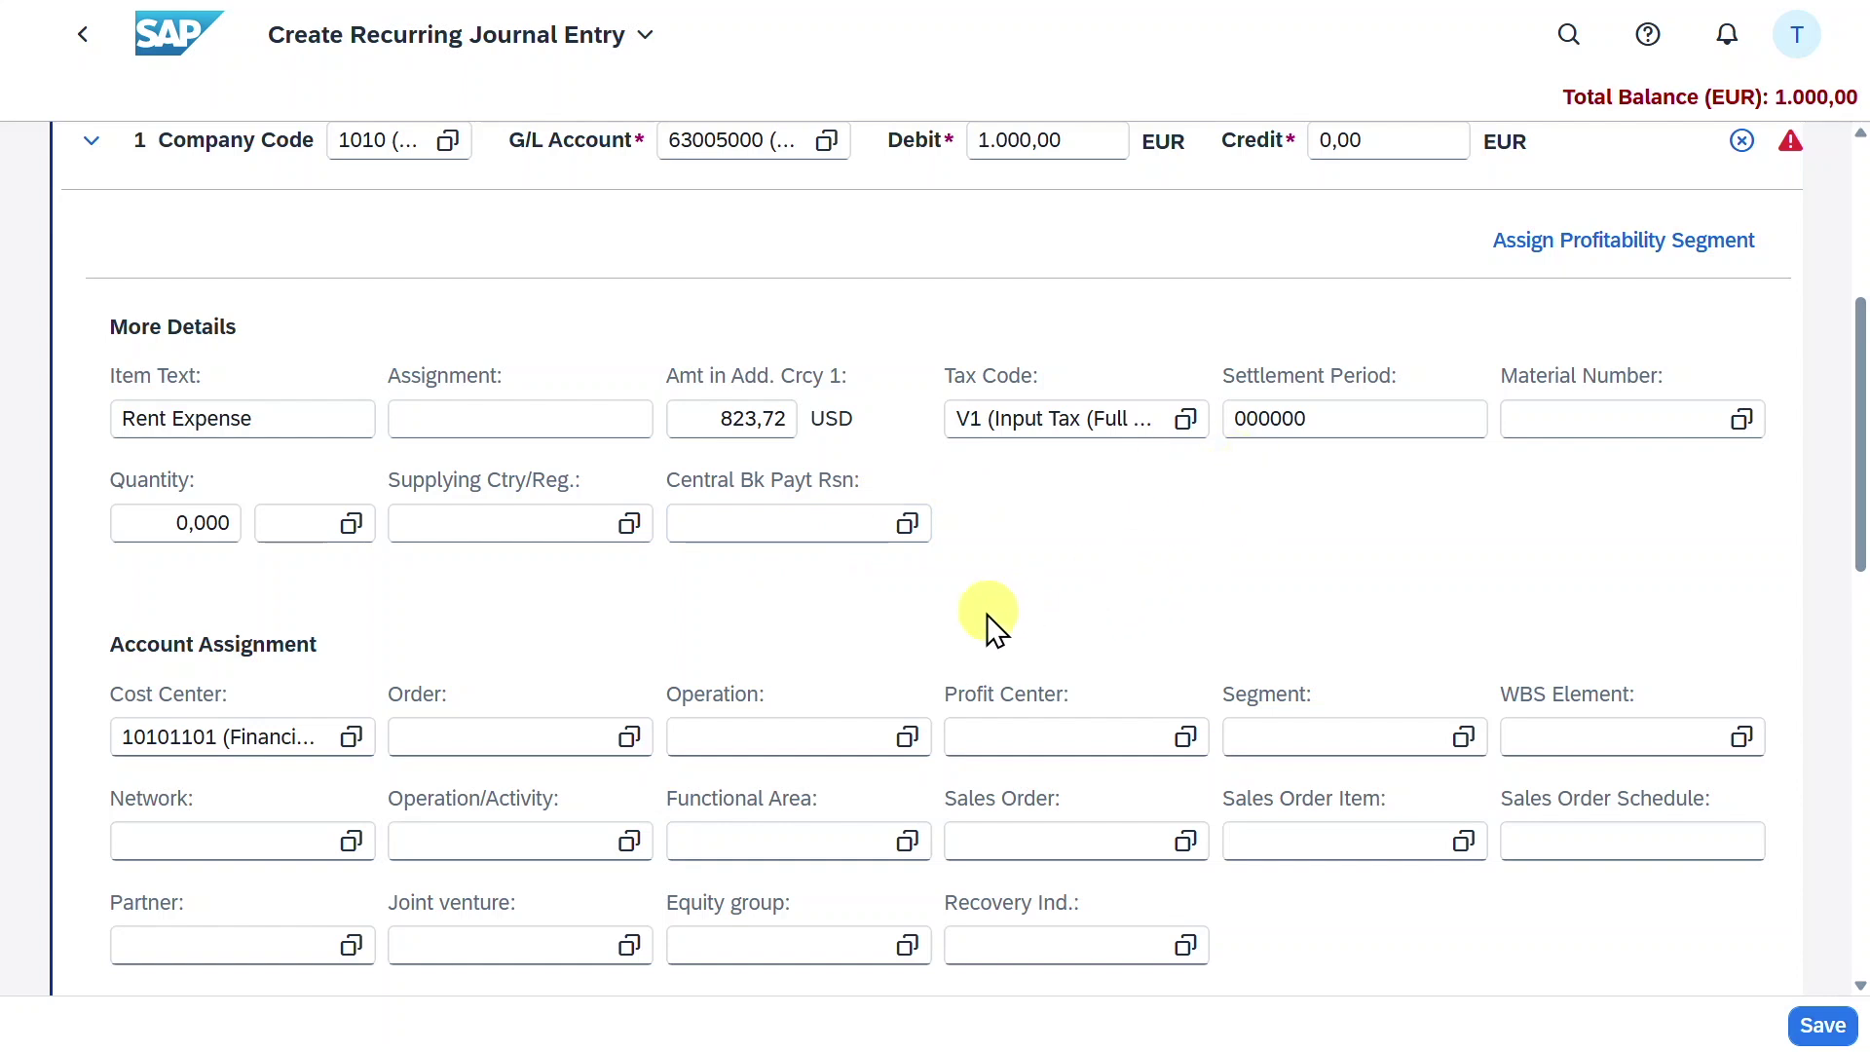
{"action": "scroll", "coordinate": [990, 634], "scroll_direction": "down", "scroll_amount": 1}
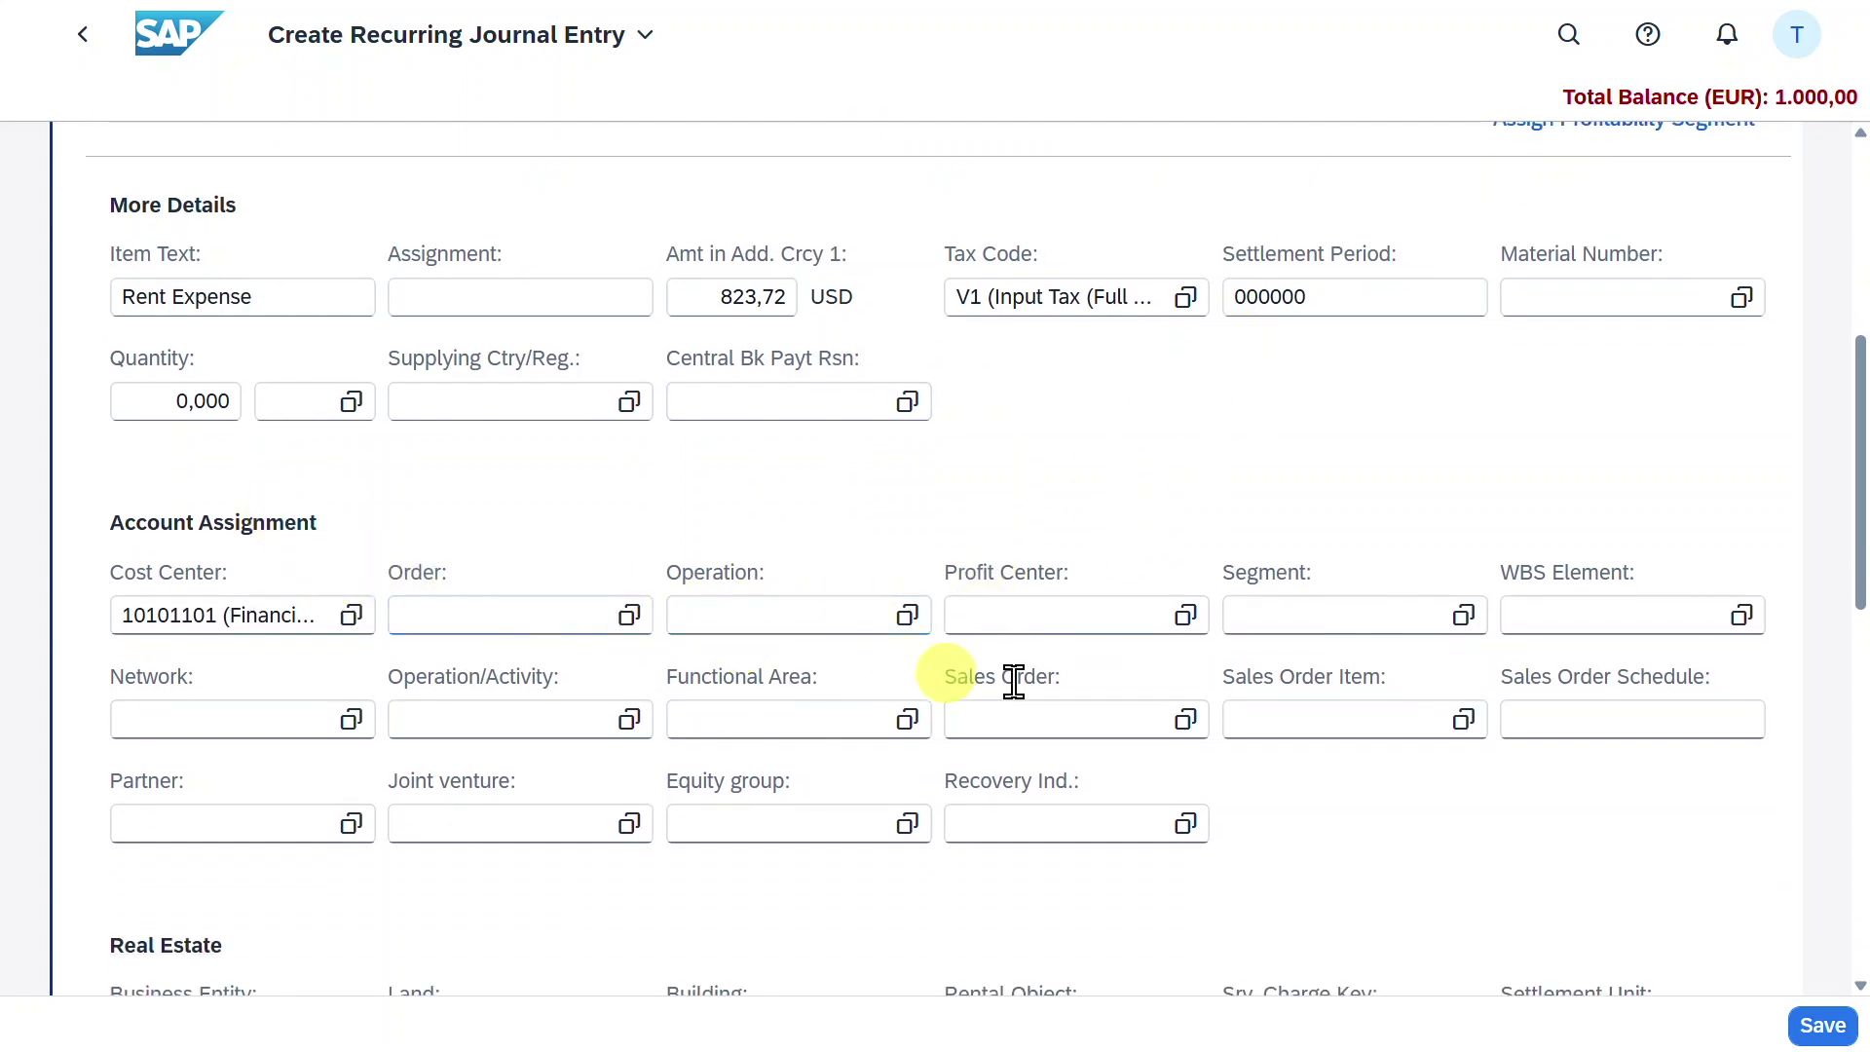
{"action": "left_click", "coordinate": [1032, 614]}
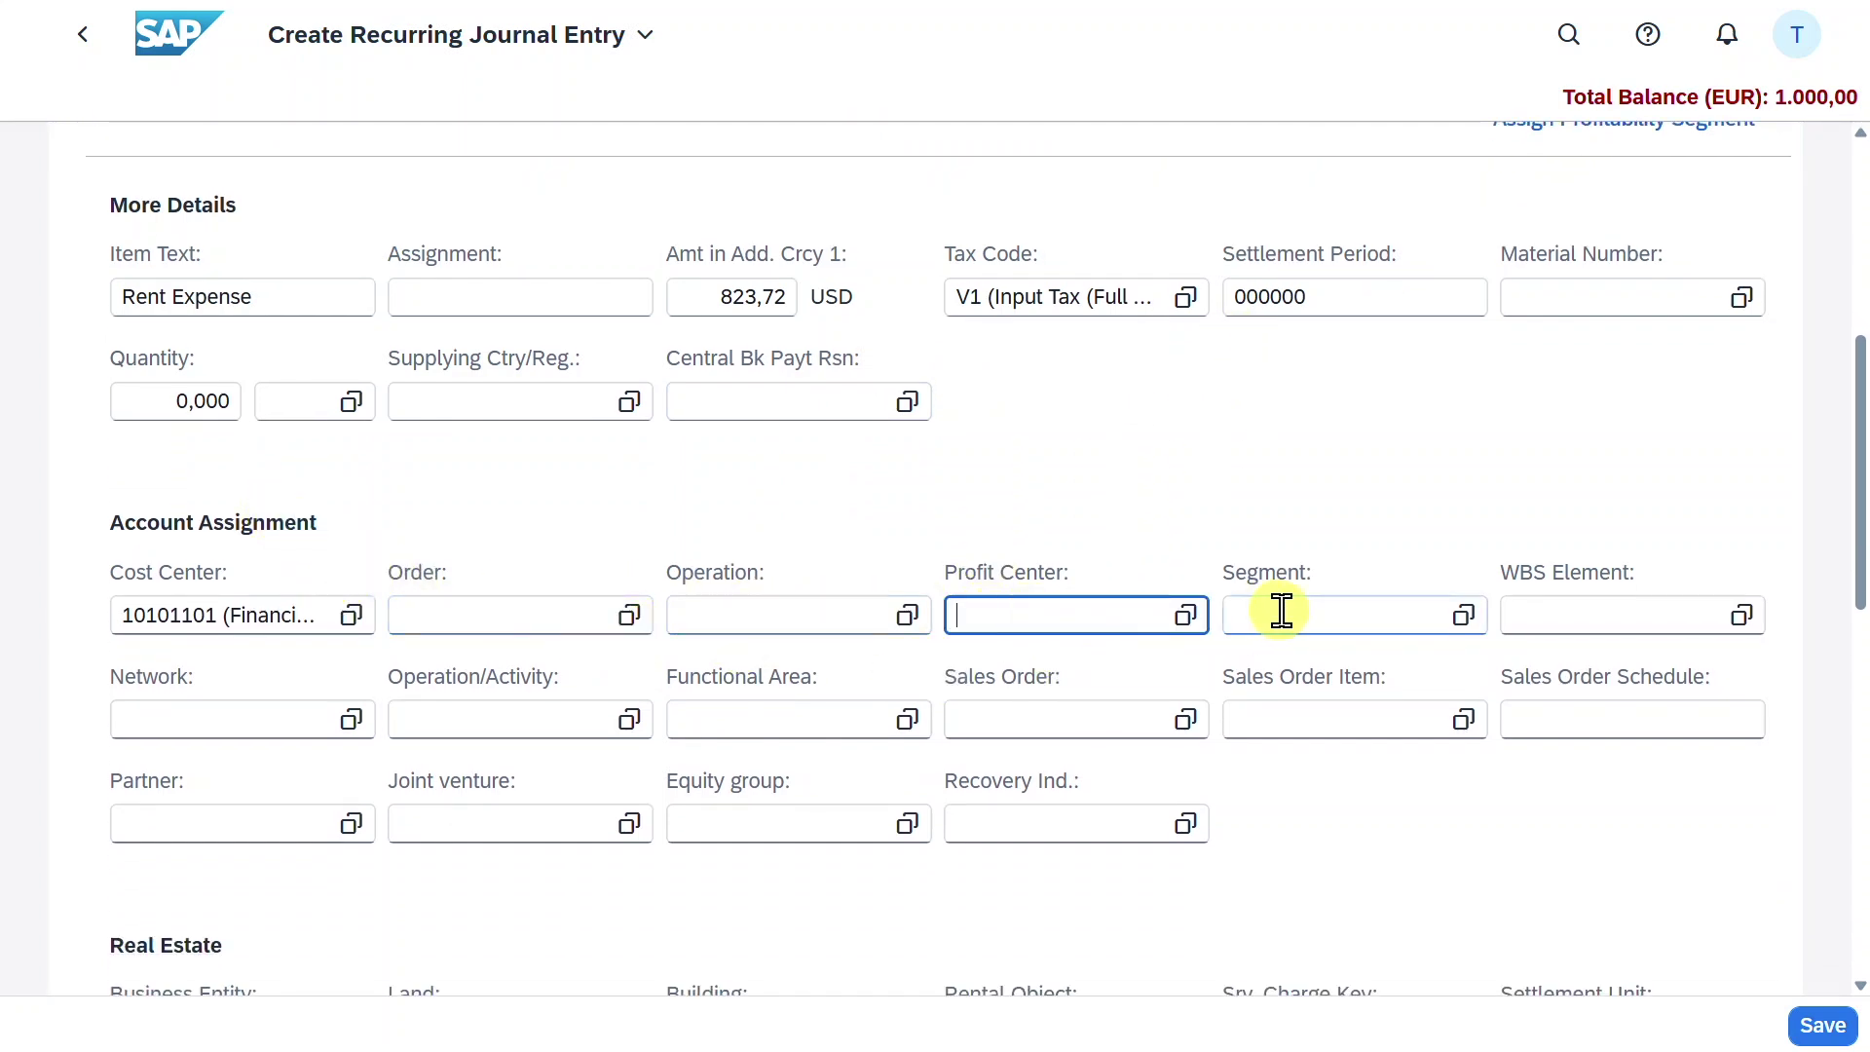
{"action": "scroll", "coordinate": [1441, 570], "scroll_direction": "down", "scroll_amount": 1}
{"action": "left_click", "coordinate": [1540, 488]}
{"action": "scroll", "coordinate": [251, 655], "scroll_direction": "down", "scroll_amount": 2}
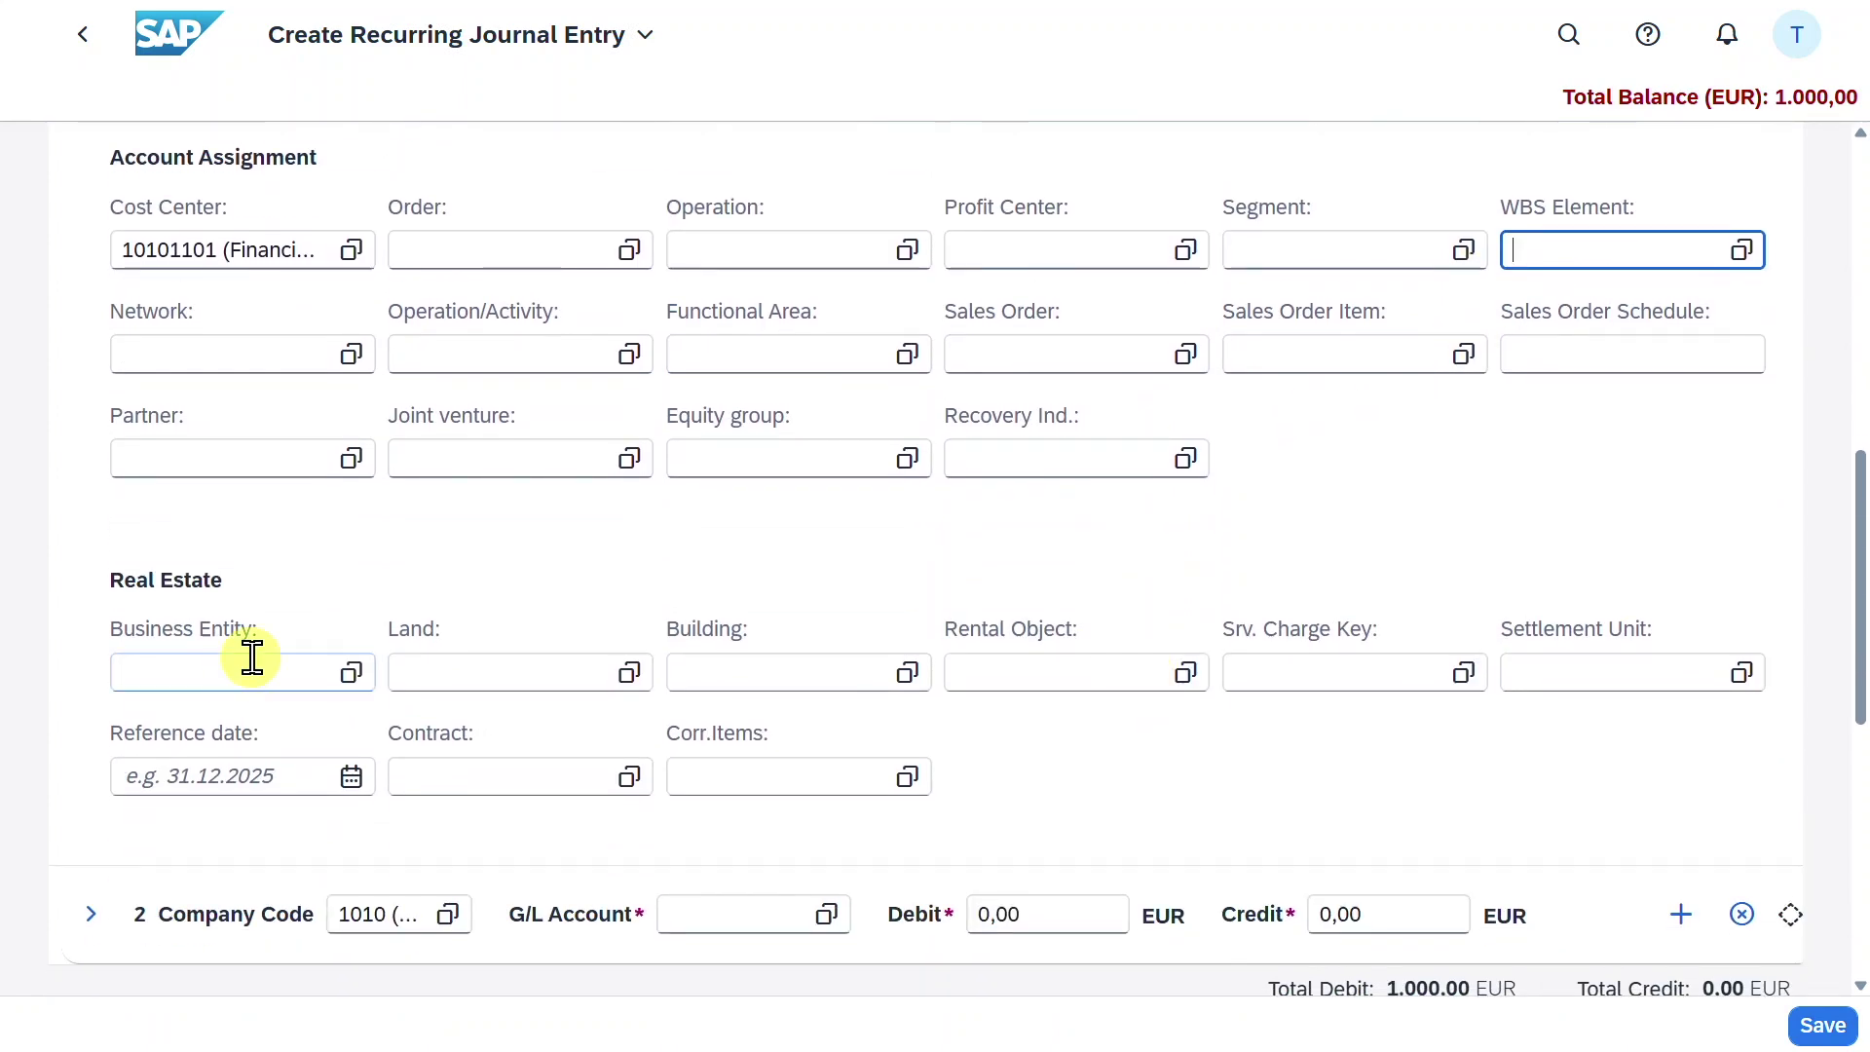
{"action": "scroll", "coordinate": [267, 674], "scroll_direction": "up", "scroll_amount": 6}
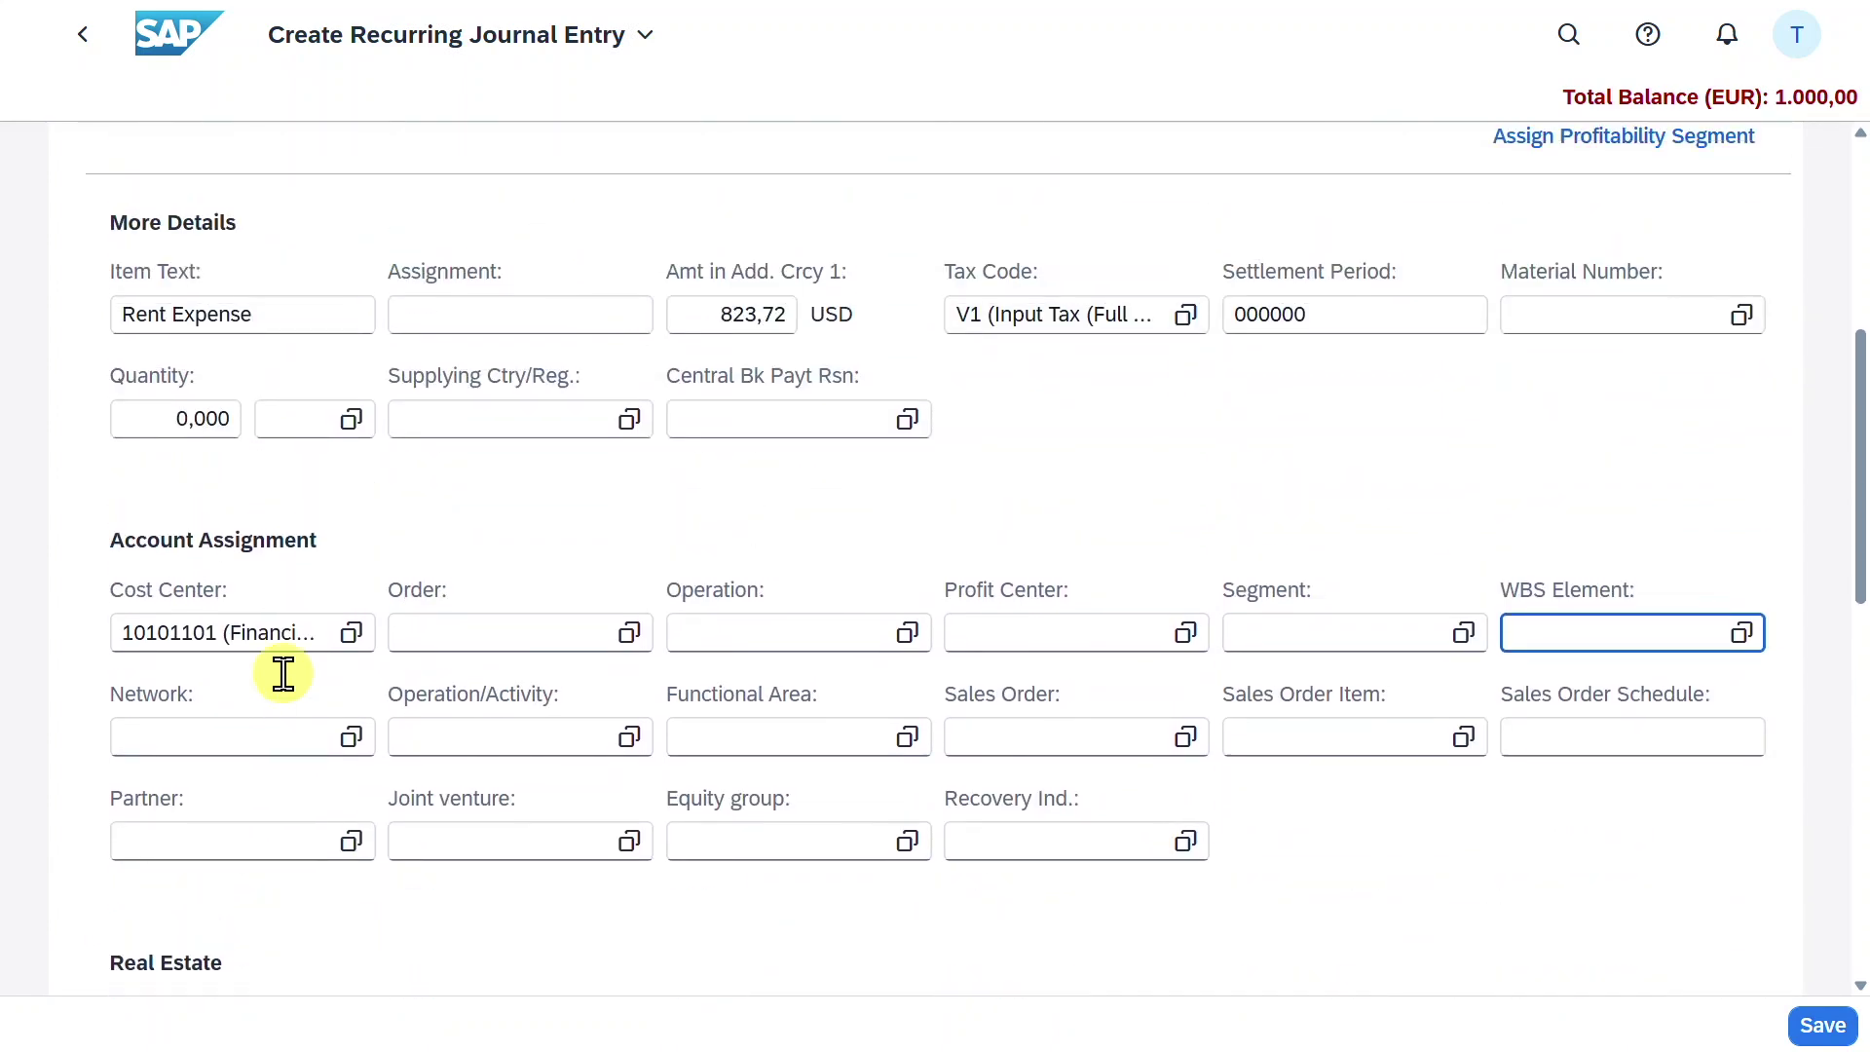
Collapse line 1, then enter G/L account 11001000 with a 1000 credit on line 2.
{"action": "left_click", "coordinate": [90, 263]}
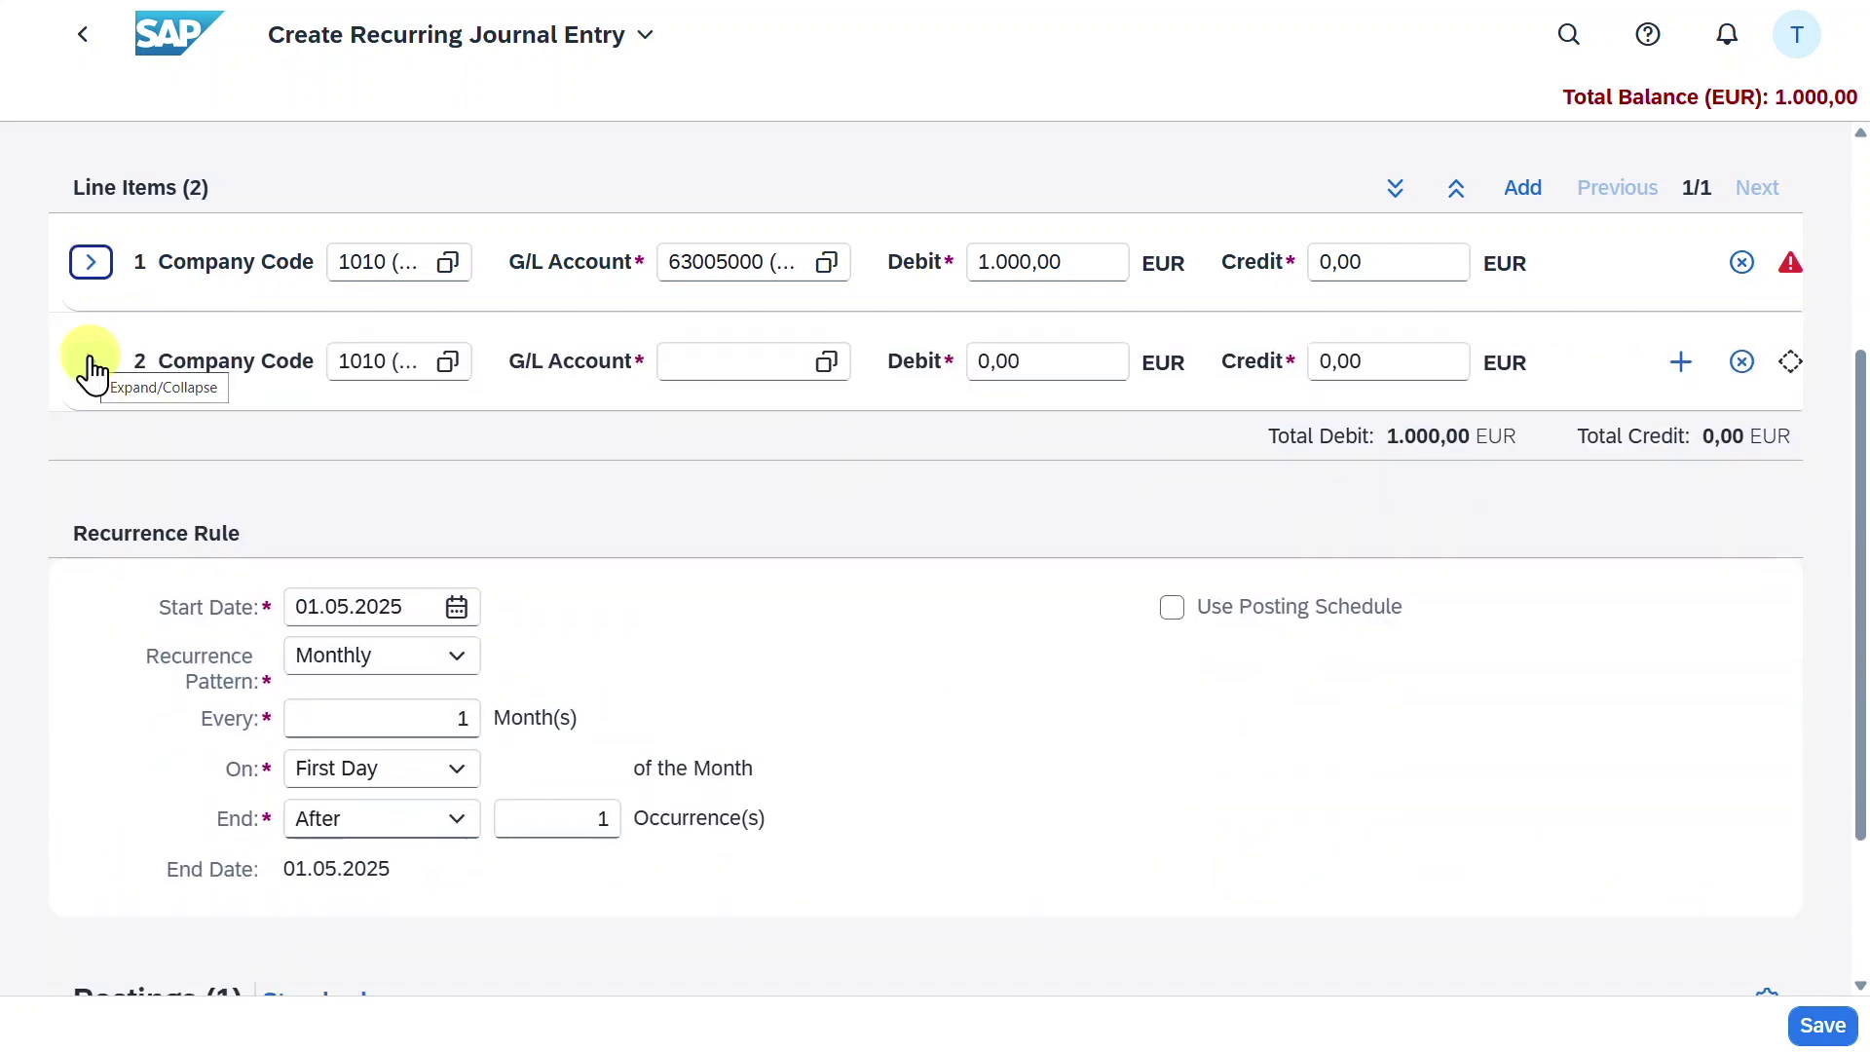
{"action": "left_click", "coordinate": [722, 367]}
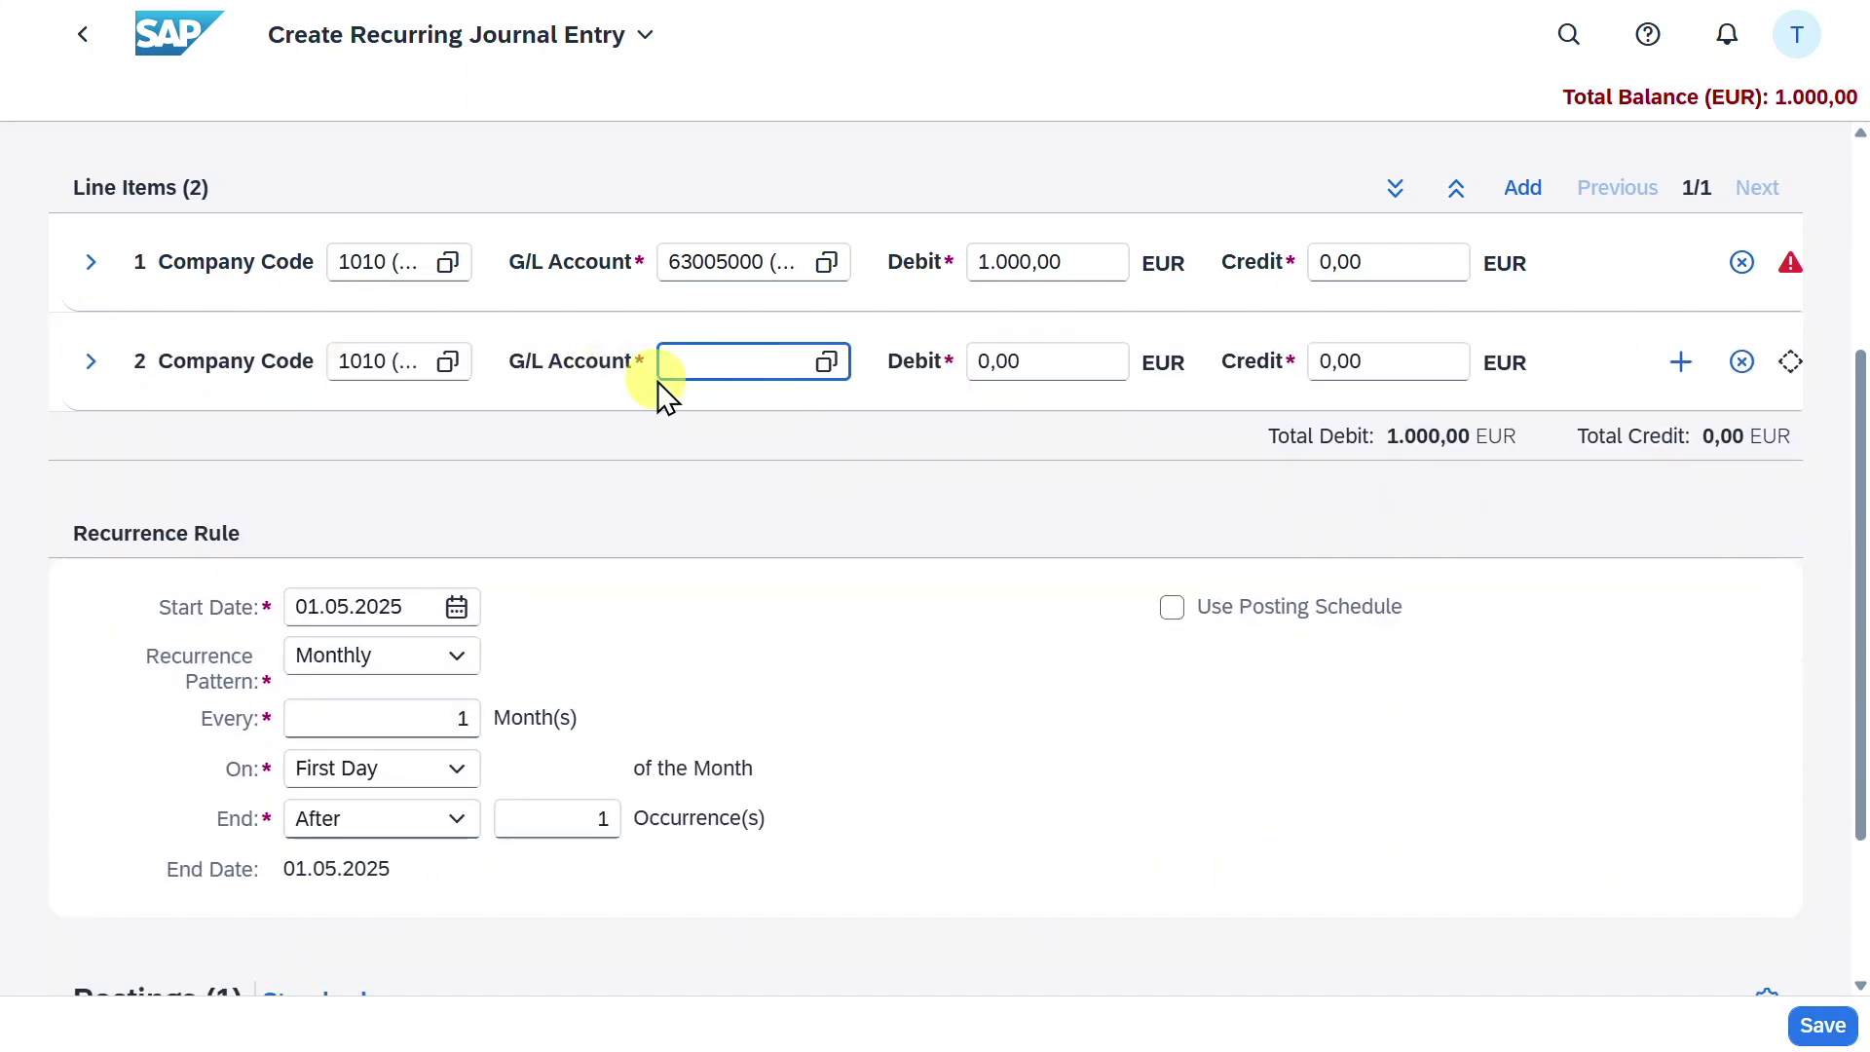
{"action": "type", "text": "11001000"}
{"action": "left_click", "coordinate": [1312, 375]}
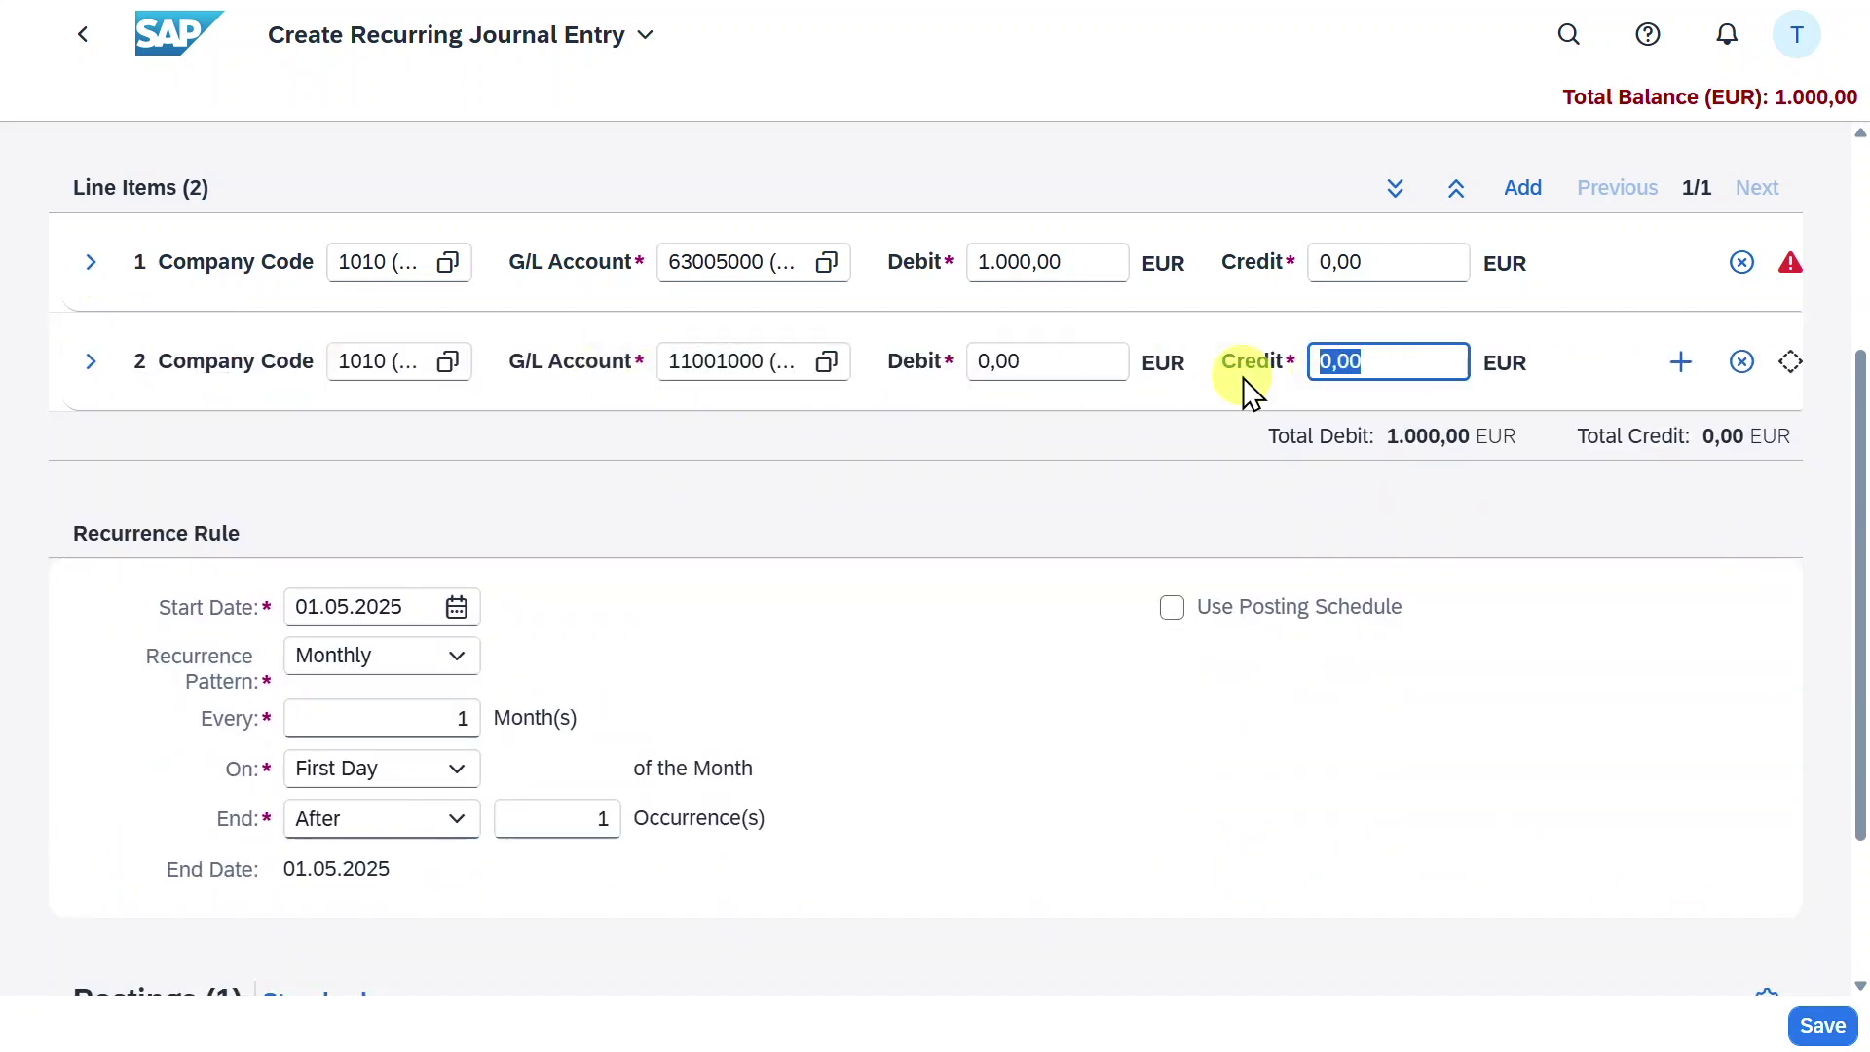
{"action": "type", "text": "1000"}
{"action": "left_click", "coordinate": [810, 506]}
{"action": "scroll", "coordinate": [760, 585], "scroll_direction": "up", "scroll_amount": 3}
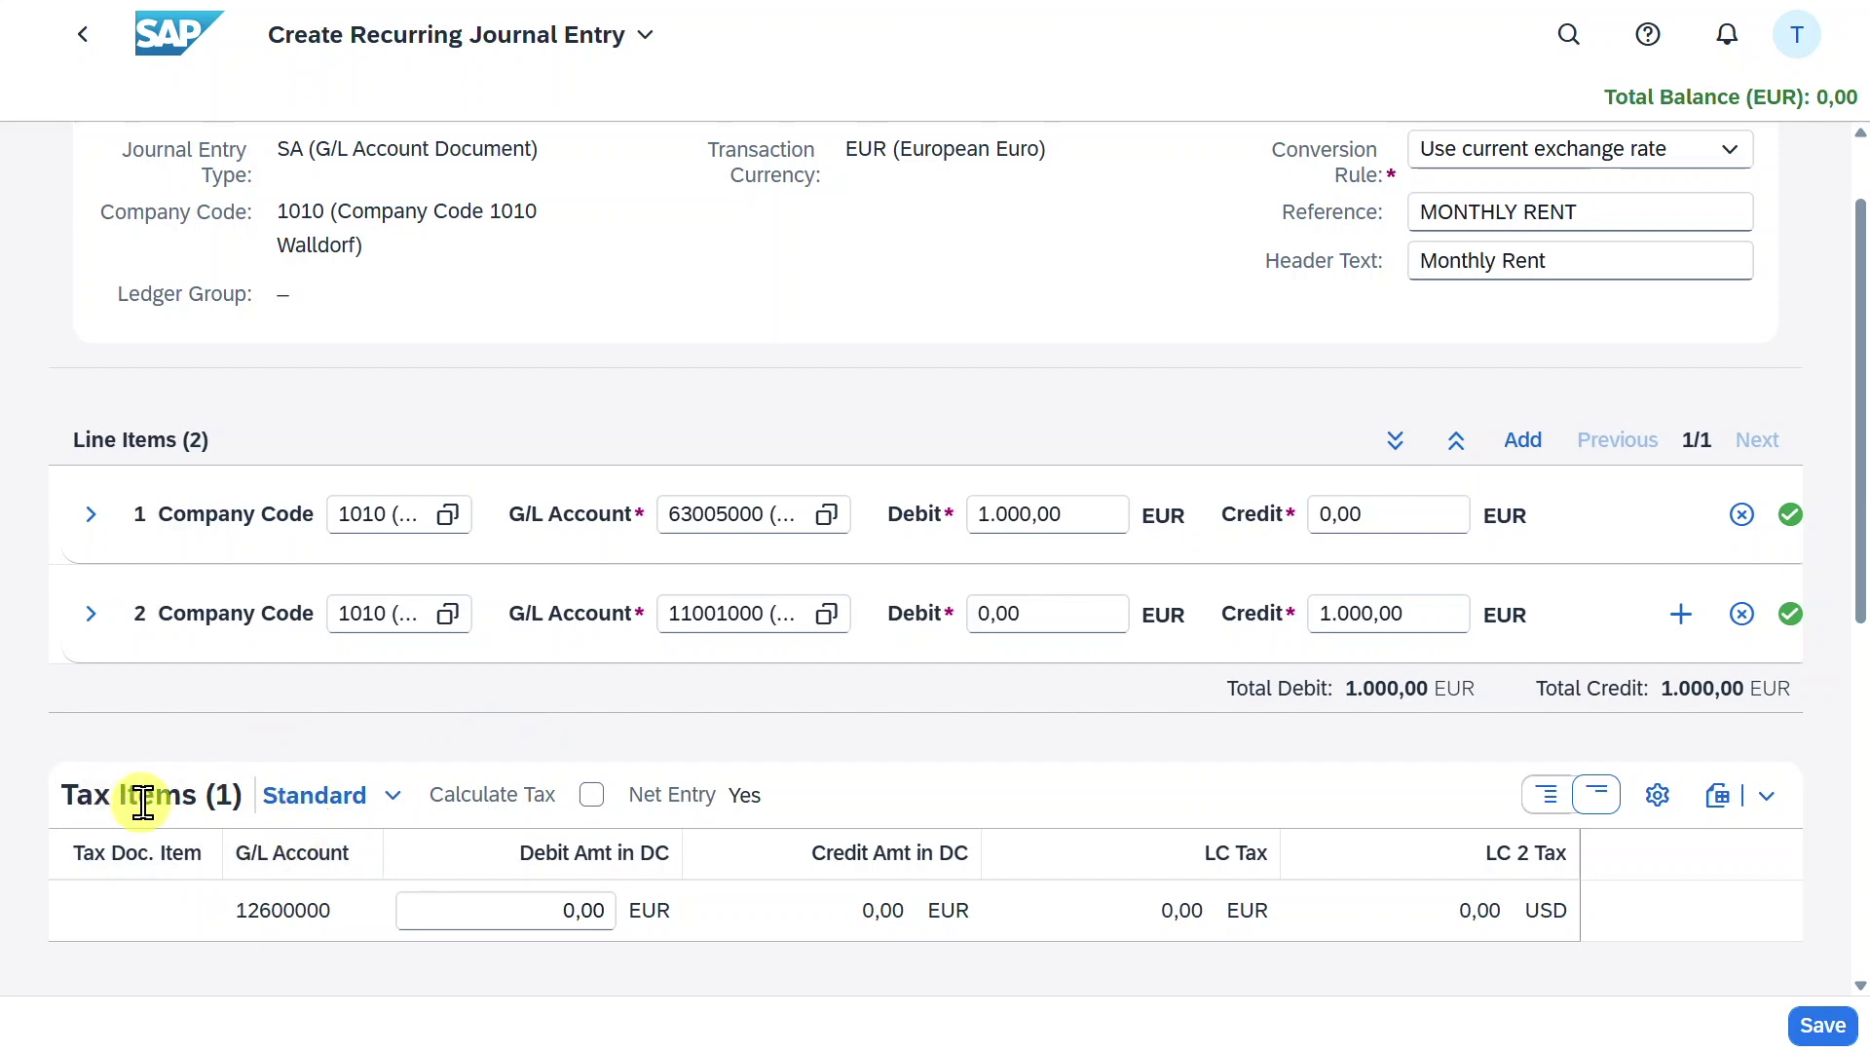
Enable Calculate Tax, try Net Entry (190,00 difference), then switch Net Entry back off.
{"action": "left_click", "coordinate": [593, 796]}
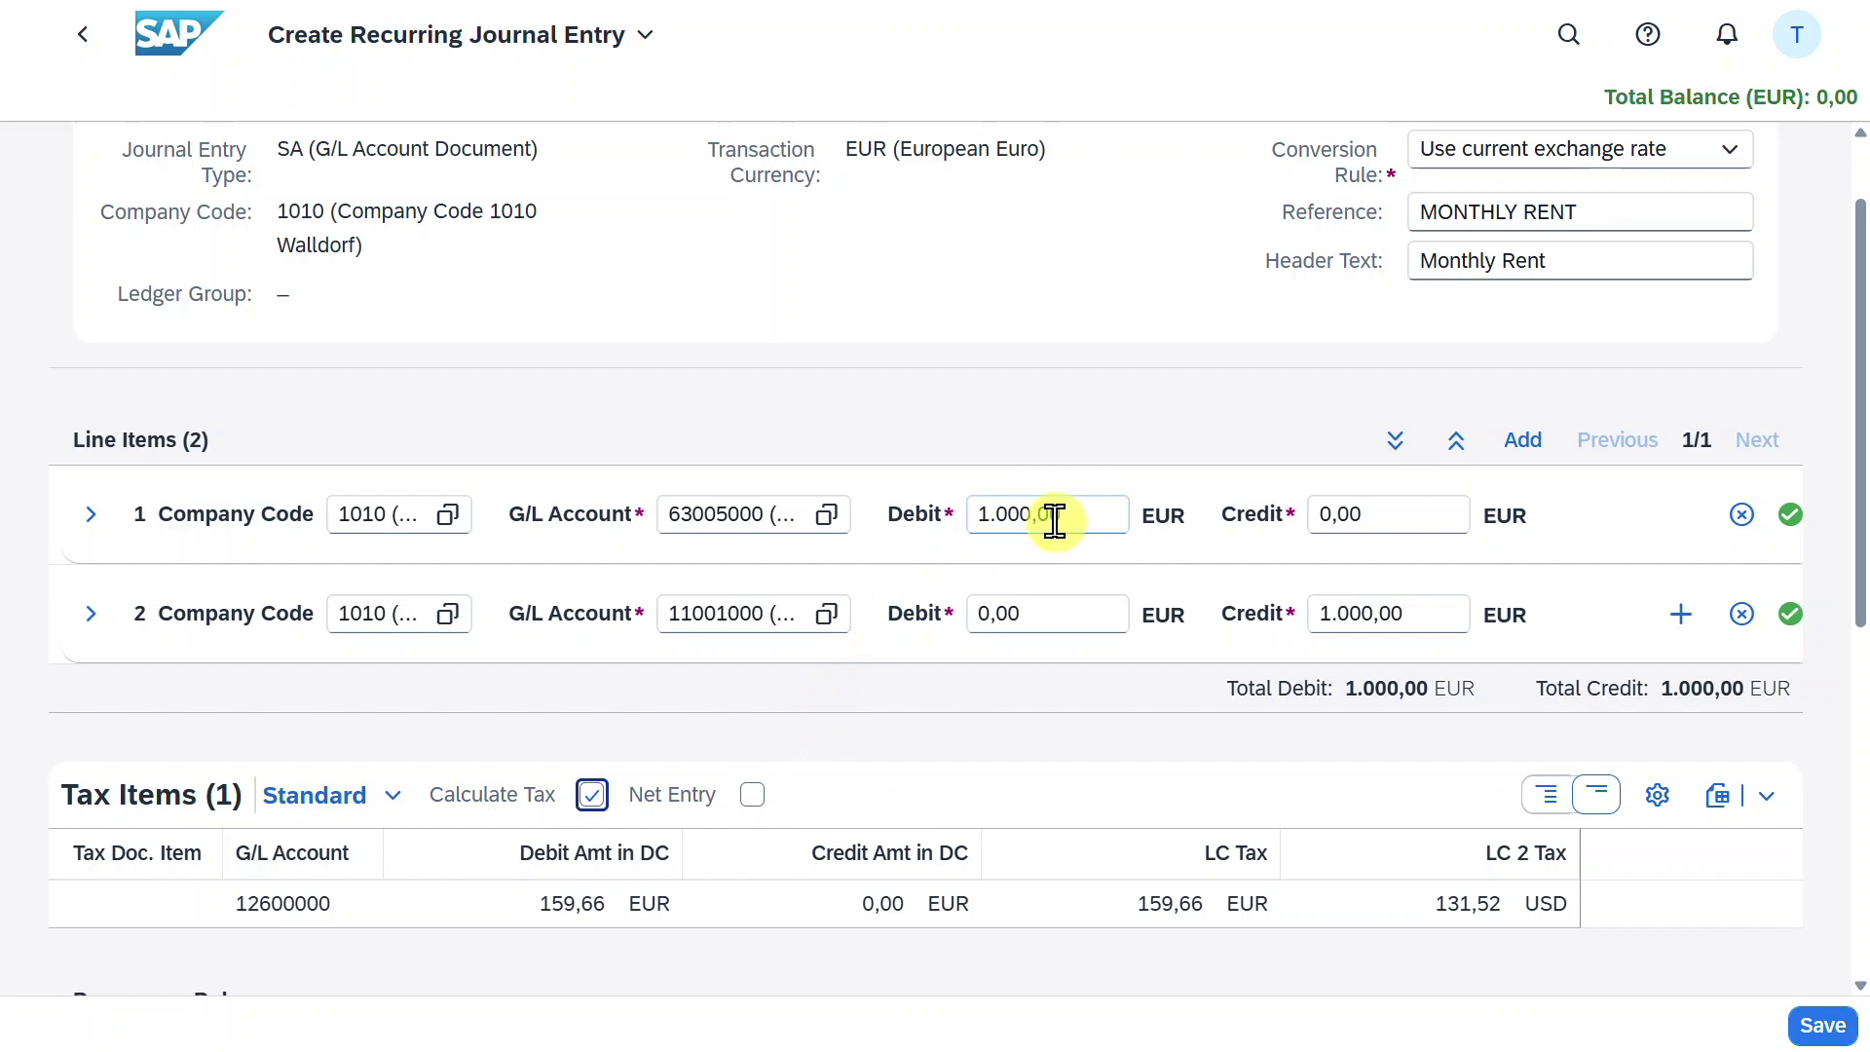
{"action": "left_click", "coordinate": [750, 797]}
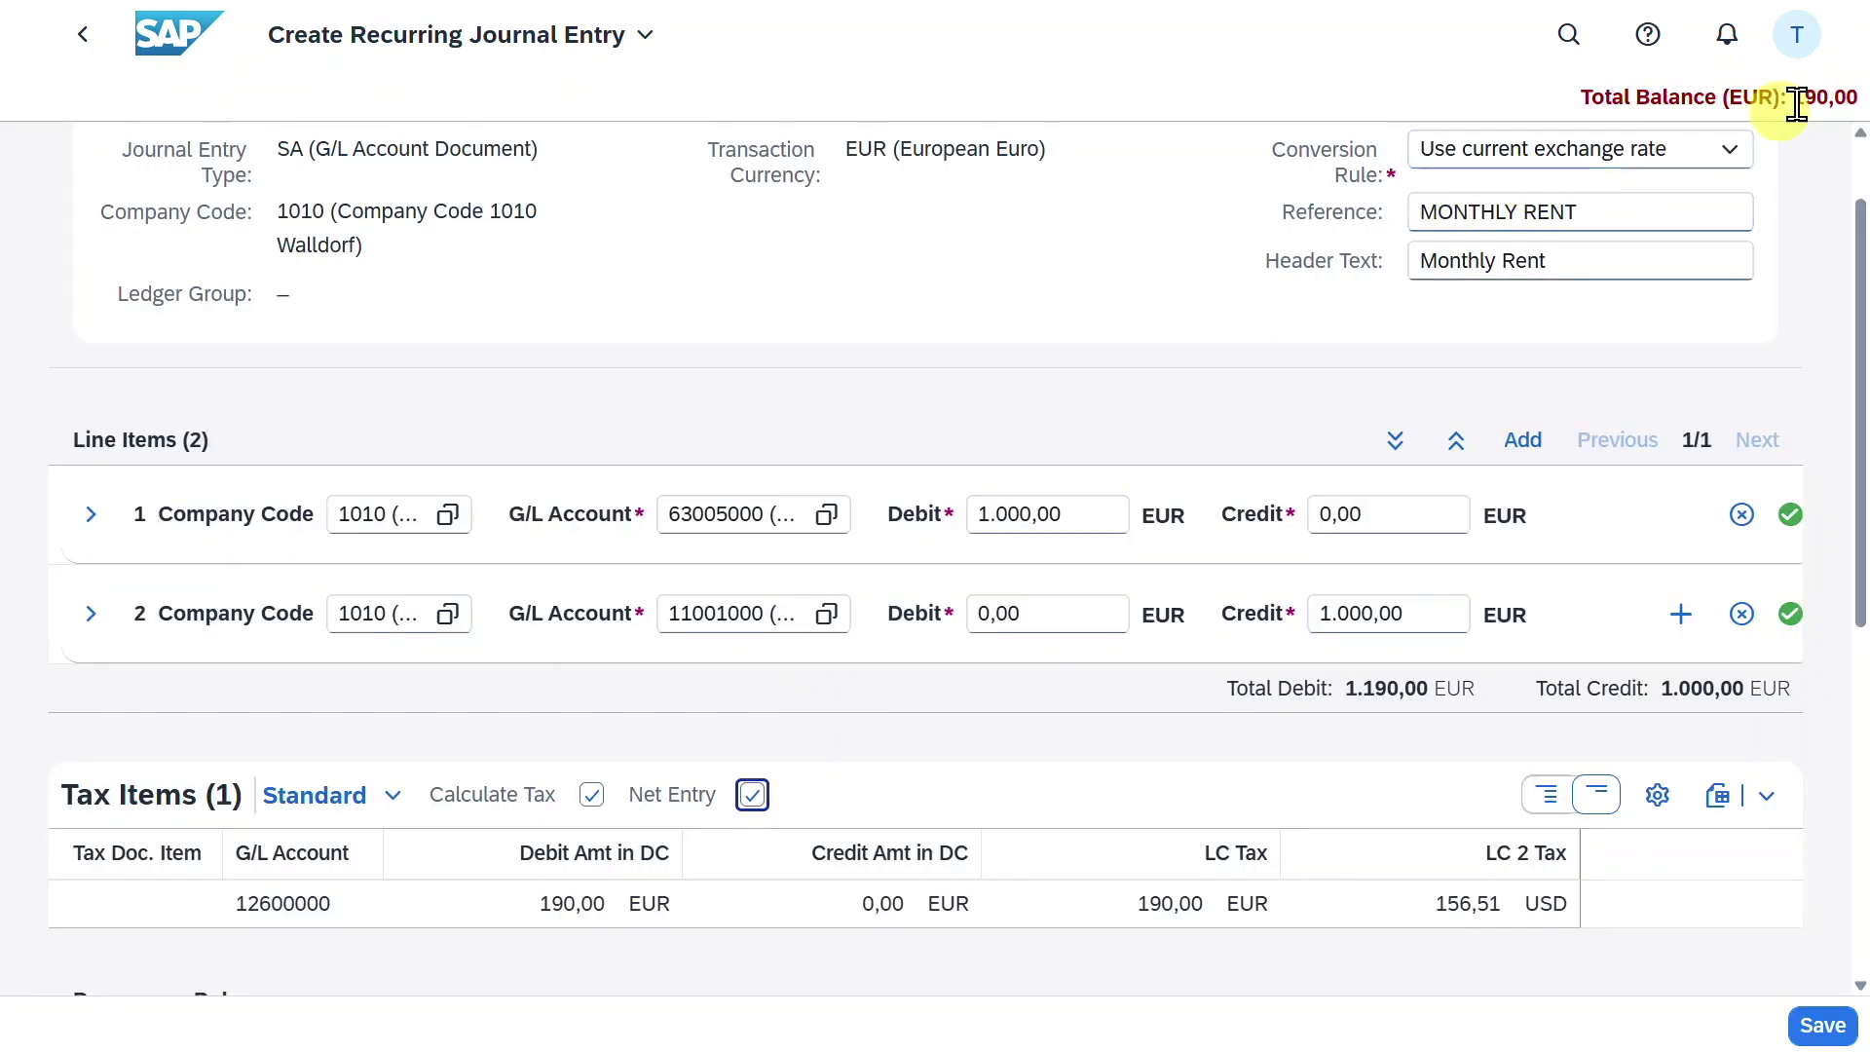
{"action": "double_click", "coordinate": [1812, 96]}
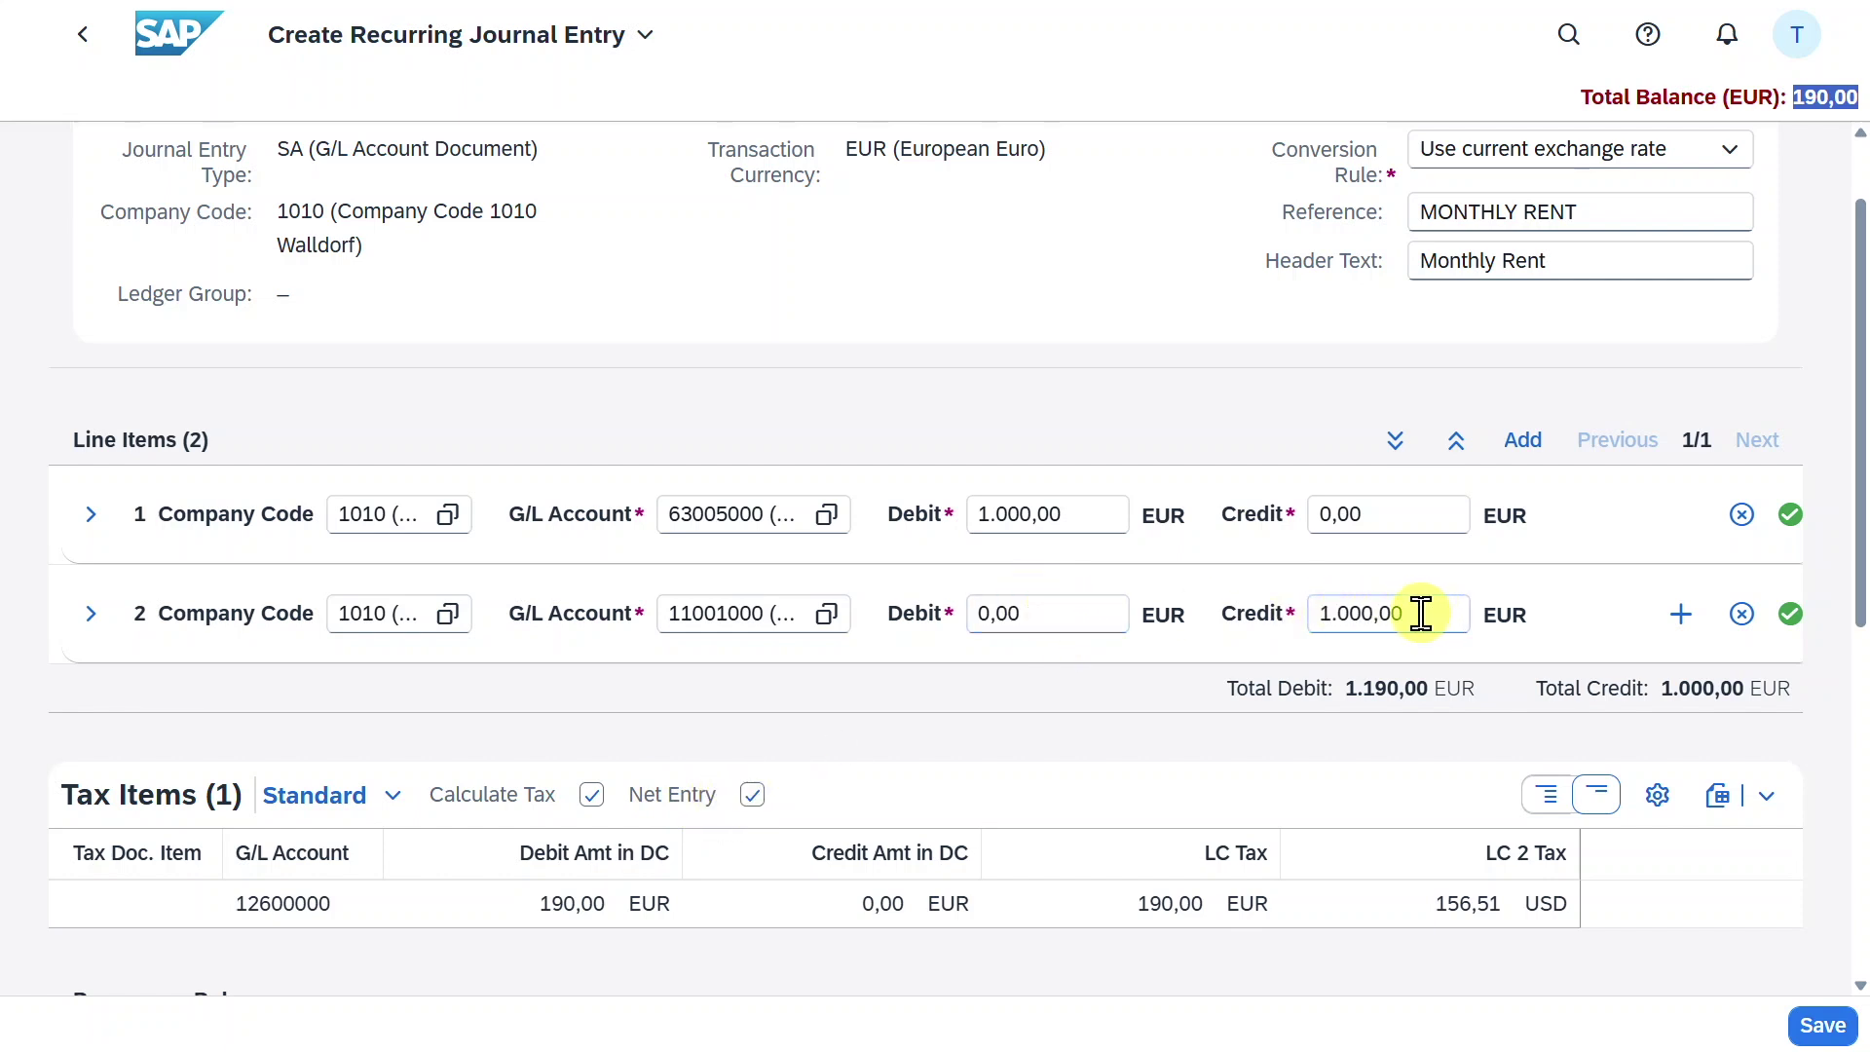
{"action": "left_click", "coordinate": [754, 795]}
{"action": "scroll", "coordinate": [832, 717], "scroll_direction": "down", "scroll_amount": 1}
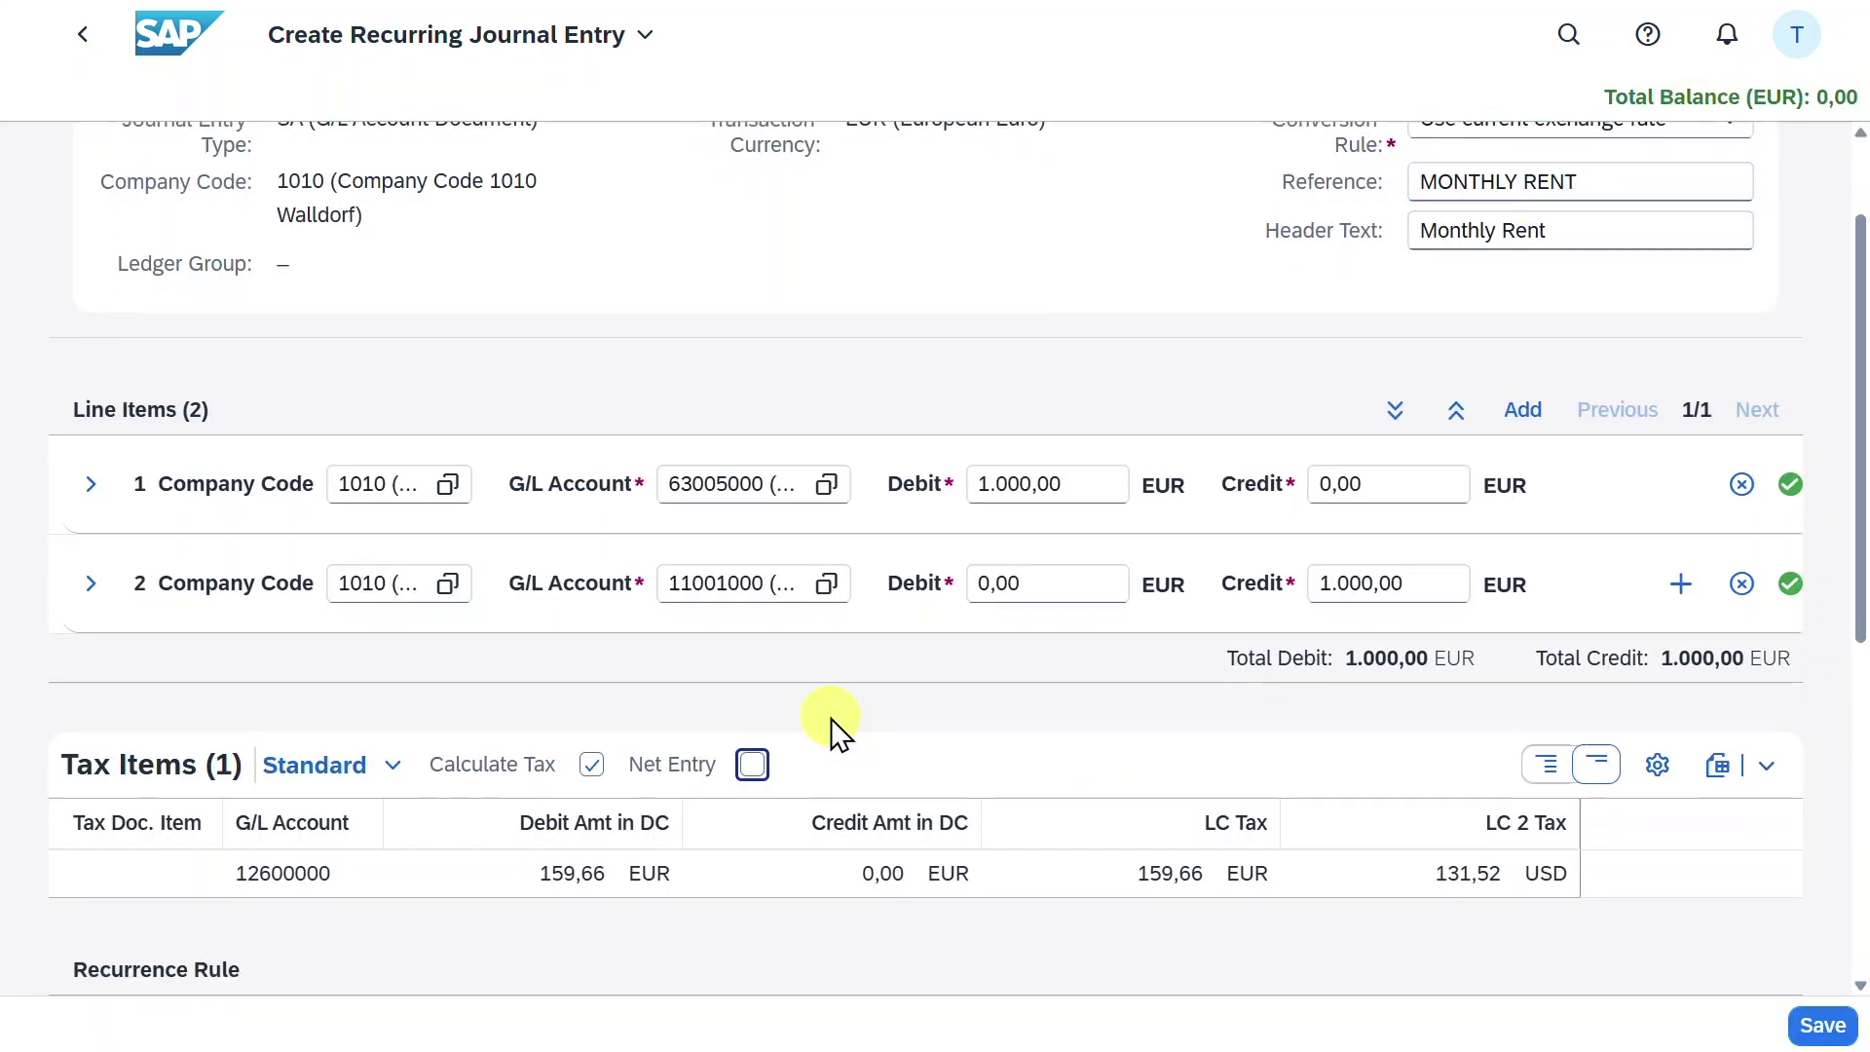
{"action": "scroll", "coordinate": [832, 717], "scroll_direction": "down", "scroll_amount": 6}
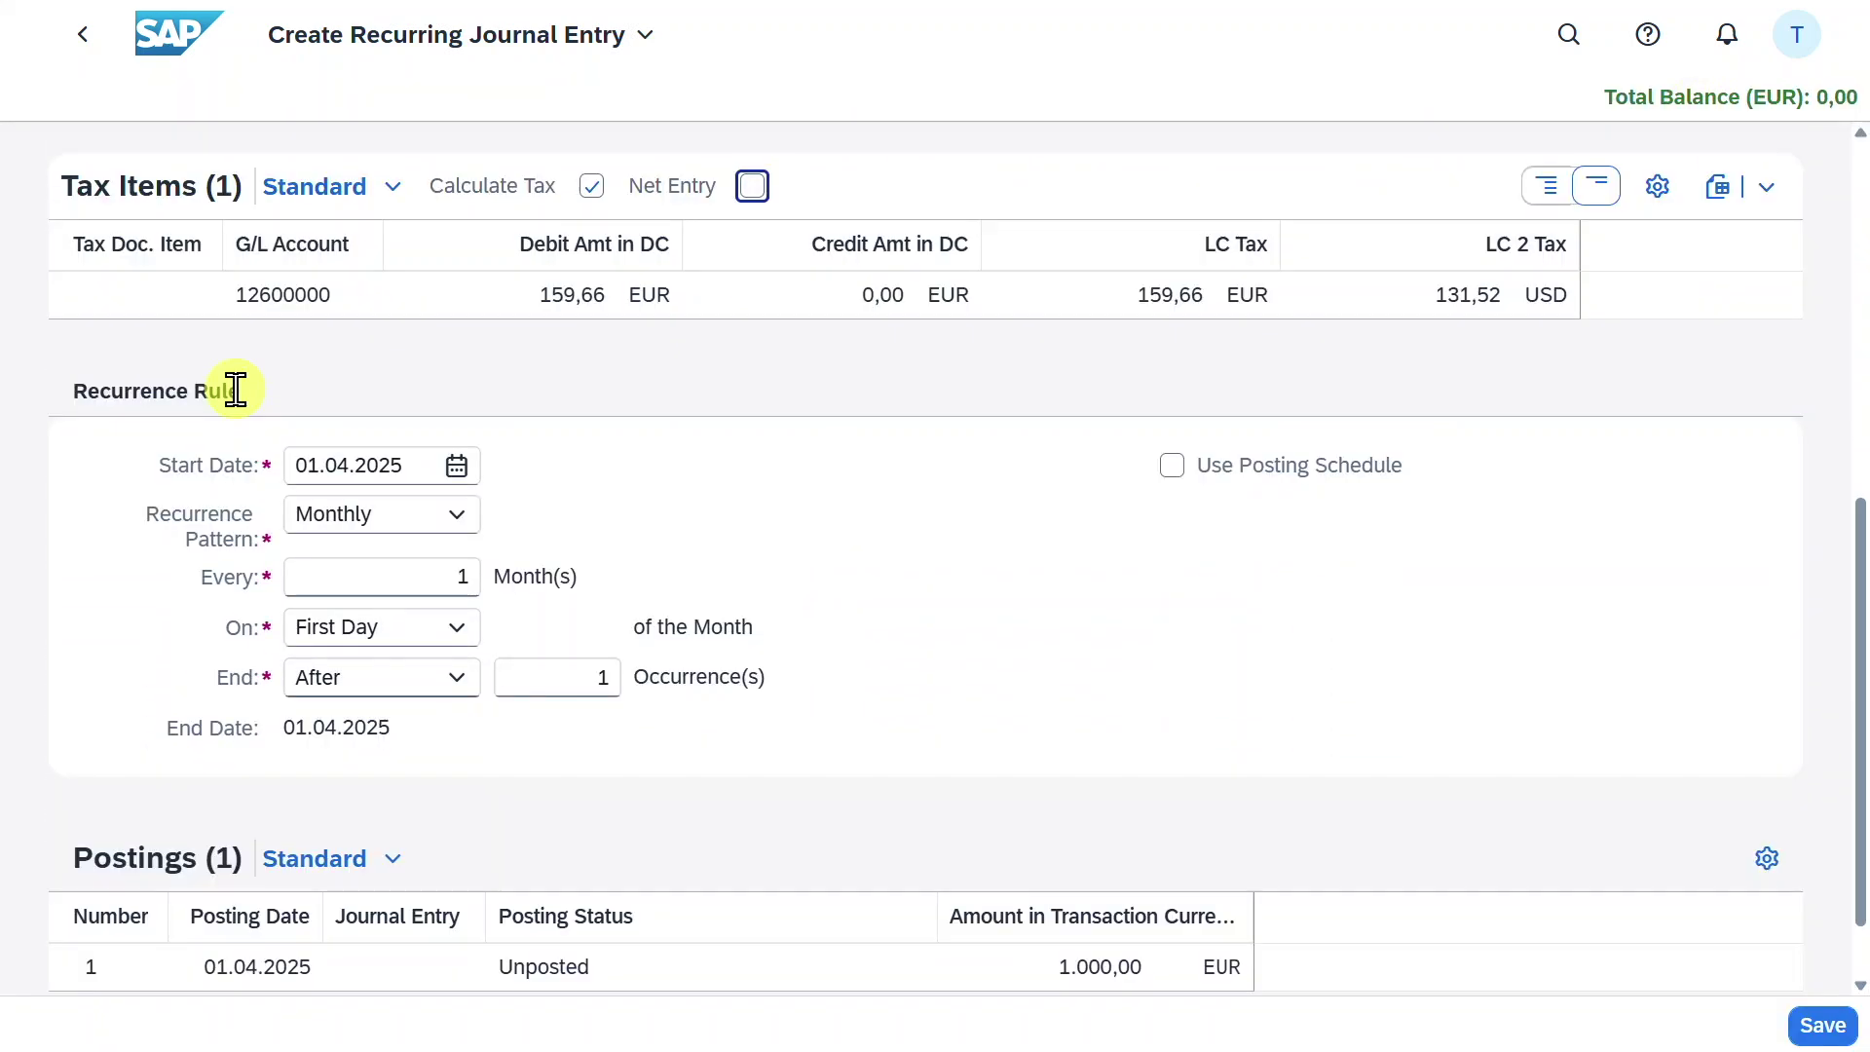
Keep the recurrence starting 01.04.2025 with a Monthly pattern every 1 month.
{"action": "left_click_drag", "start_coordinate": [405, 463], "coordinate": [289, 477]}
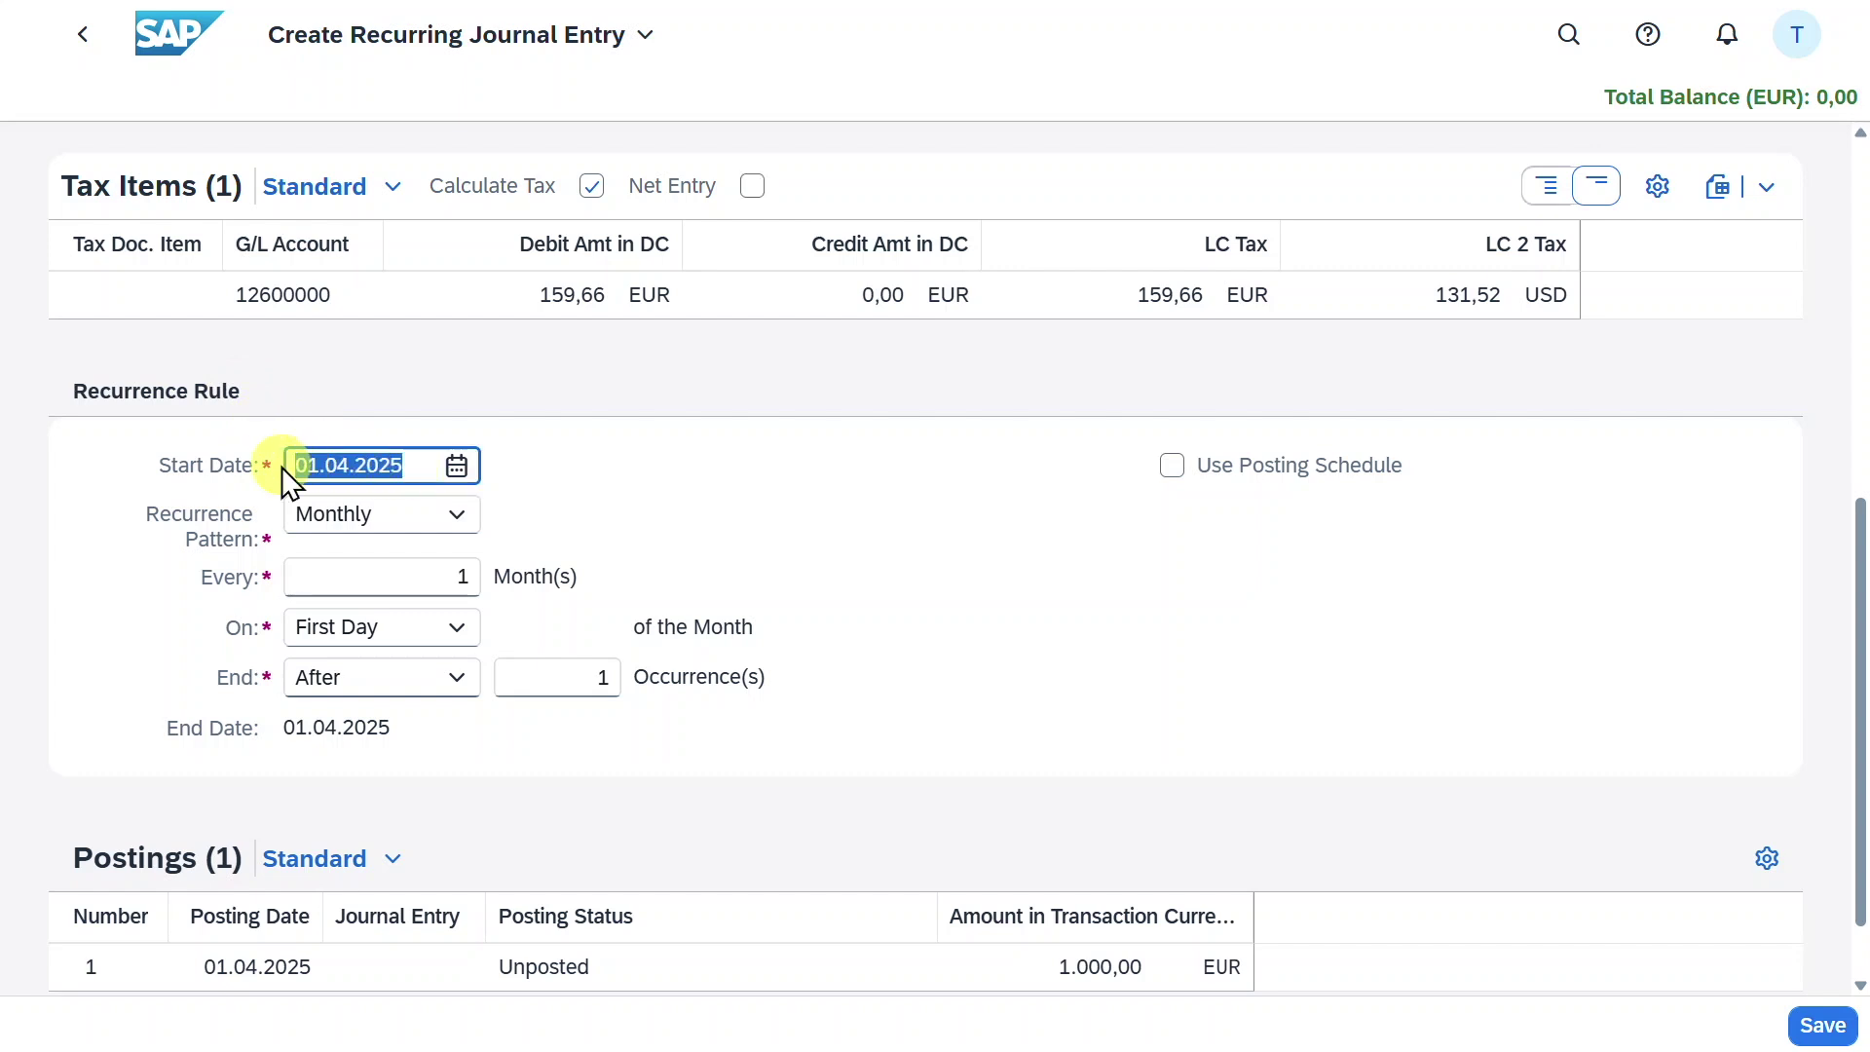
{"action": "left_click", "coordinate": [430, 463]}
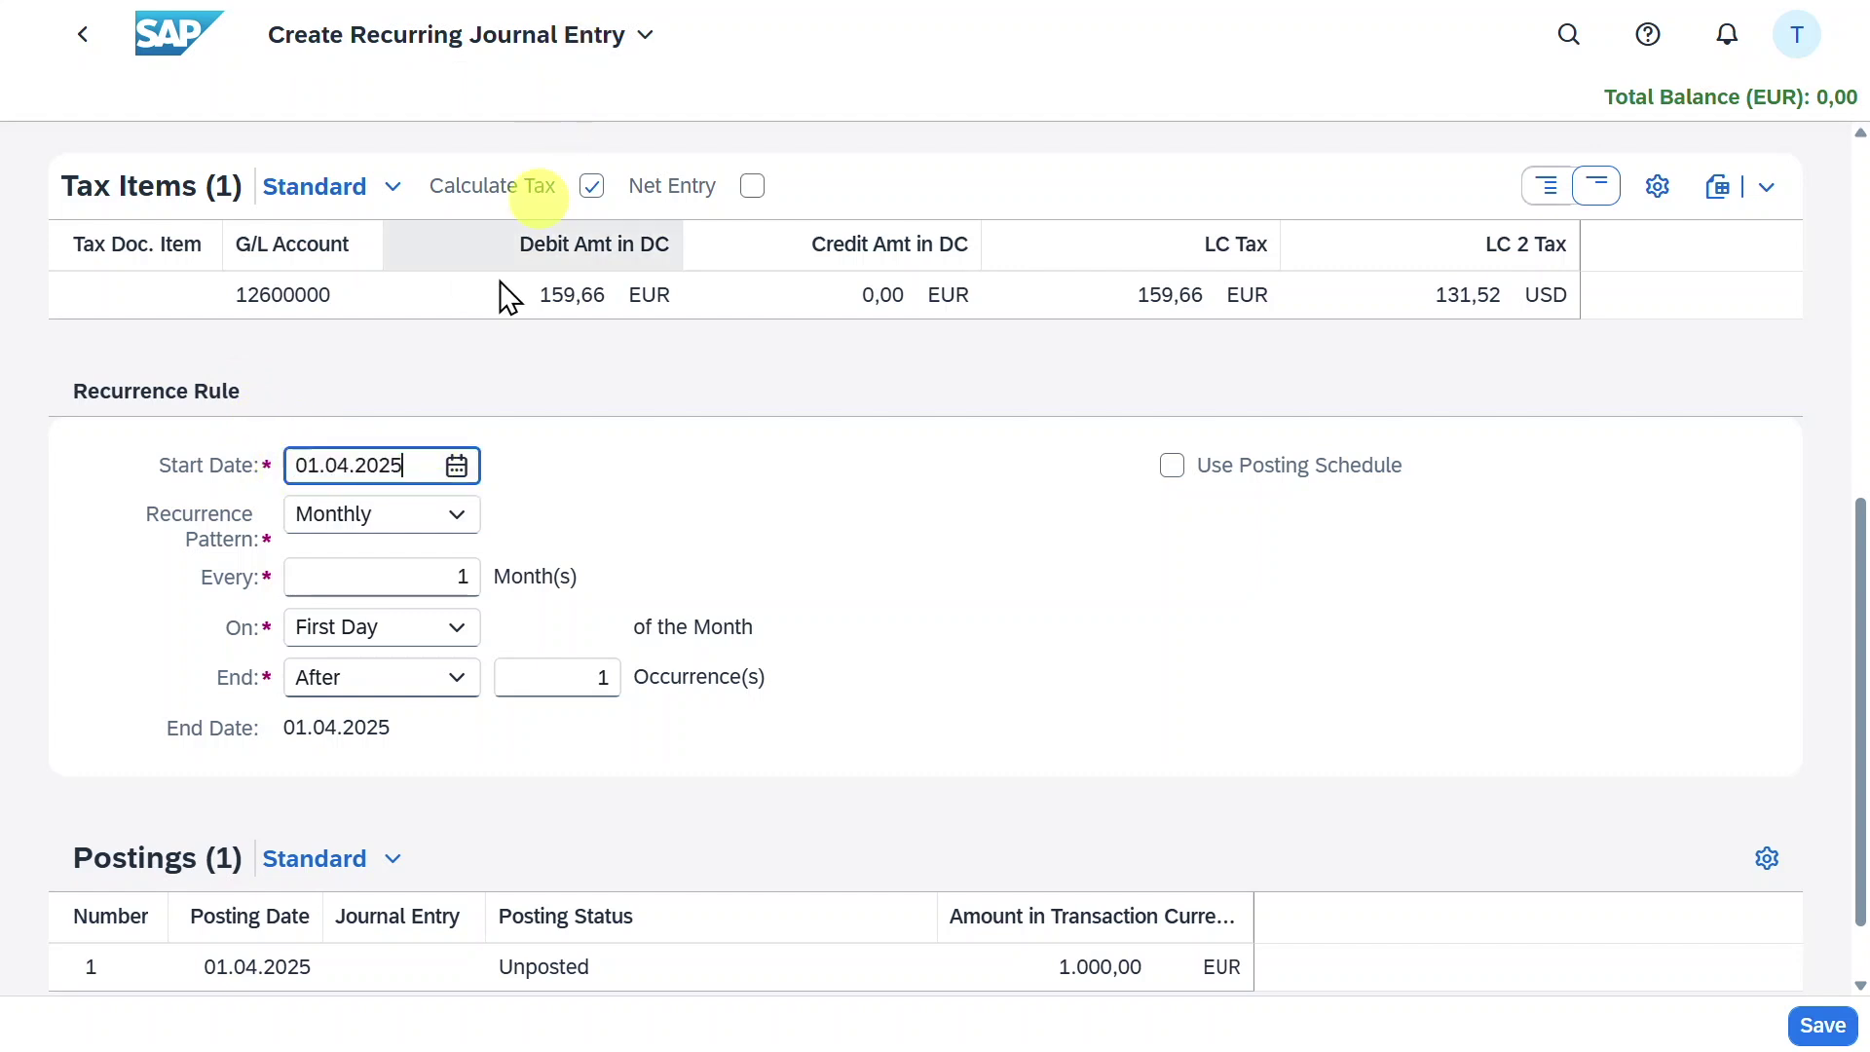
{"action": "left_click_drag", "start_coordinate": [301, 458], "coordinate": [397, 472]}
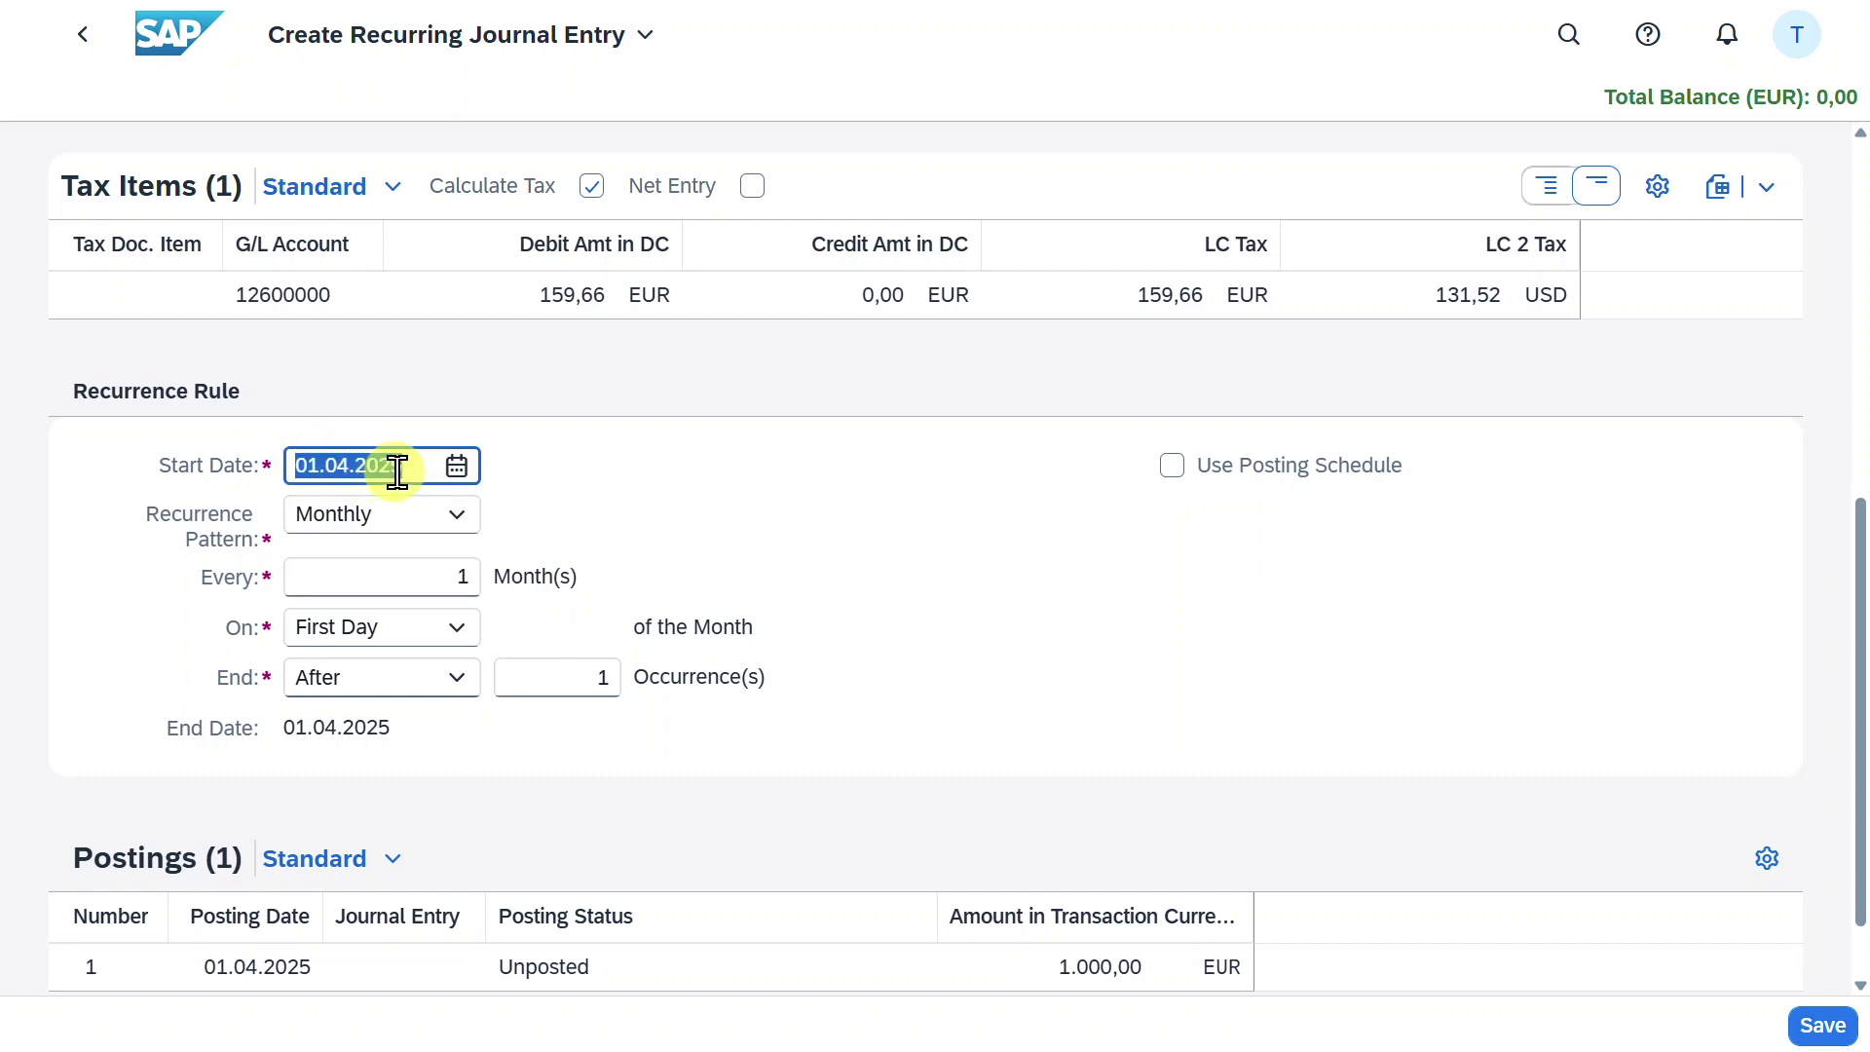
{"action": "left_click", "coordinate": [599, 507]}
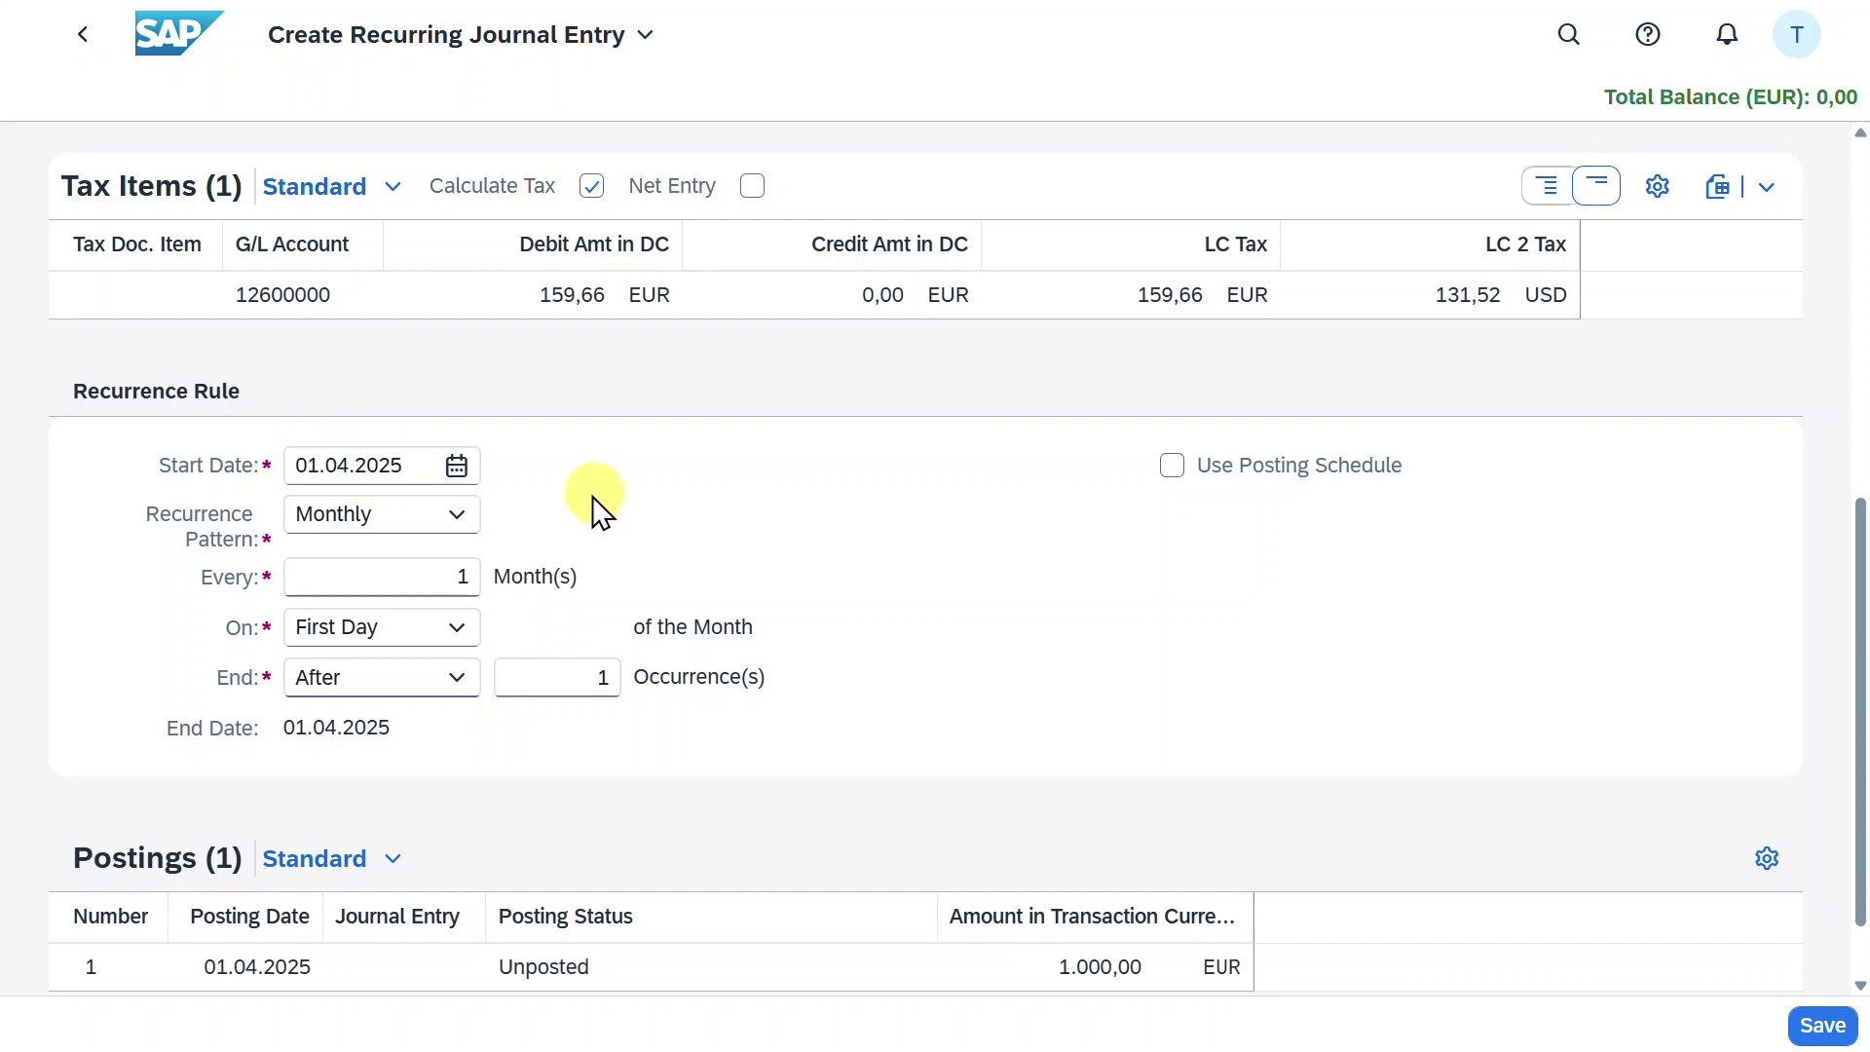
{"action": "left_click", "coordinate": [435, 526]}
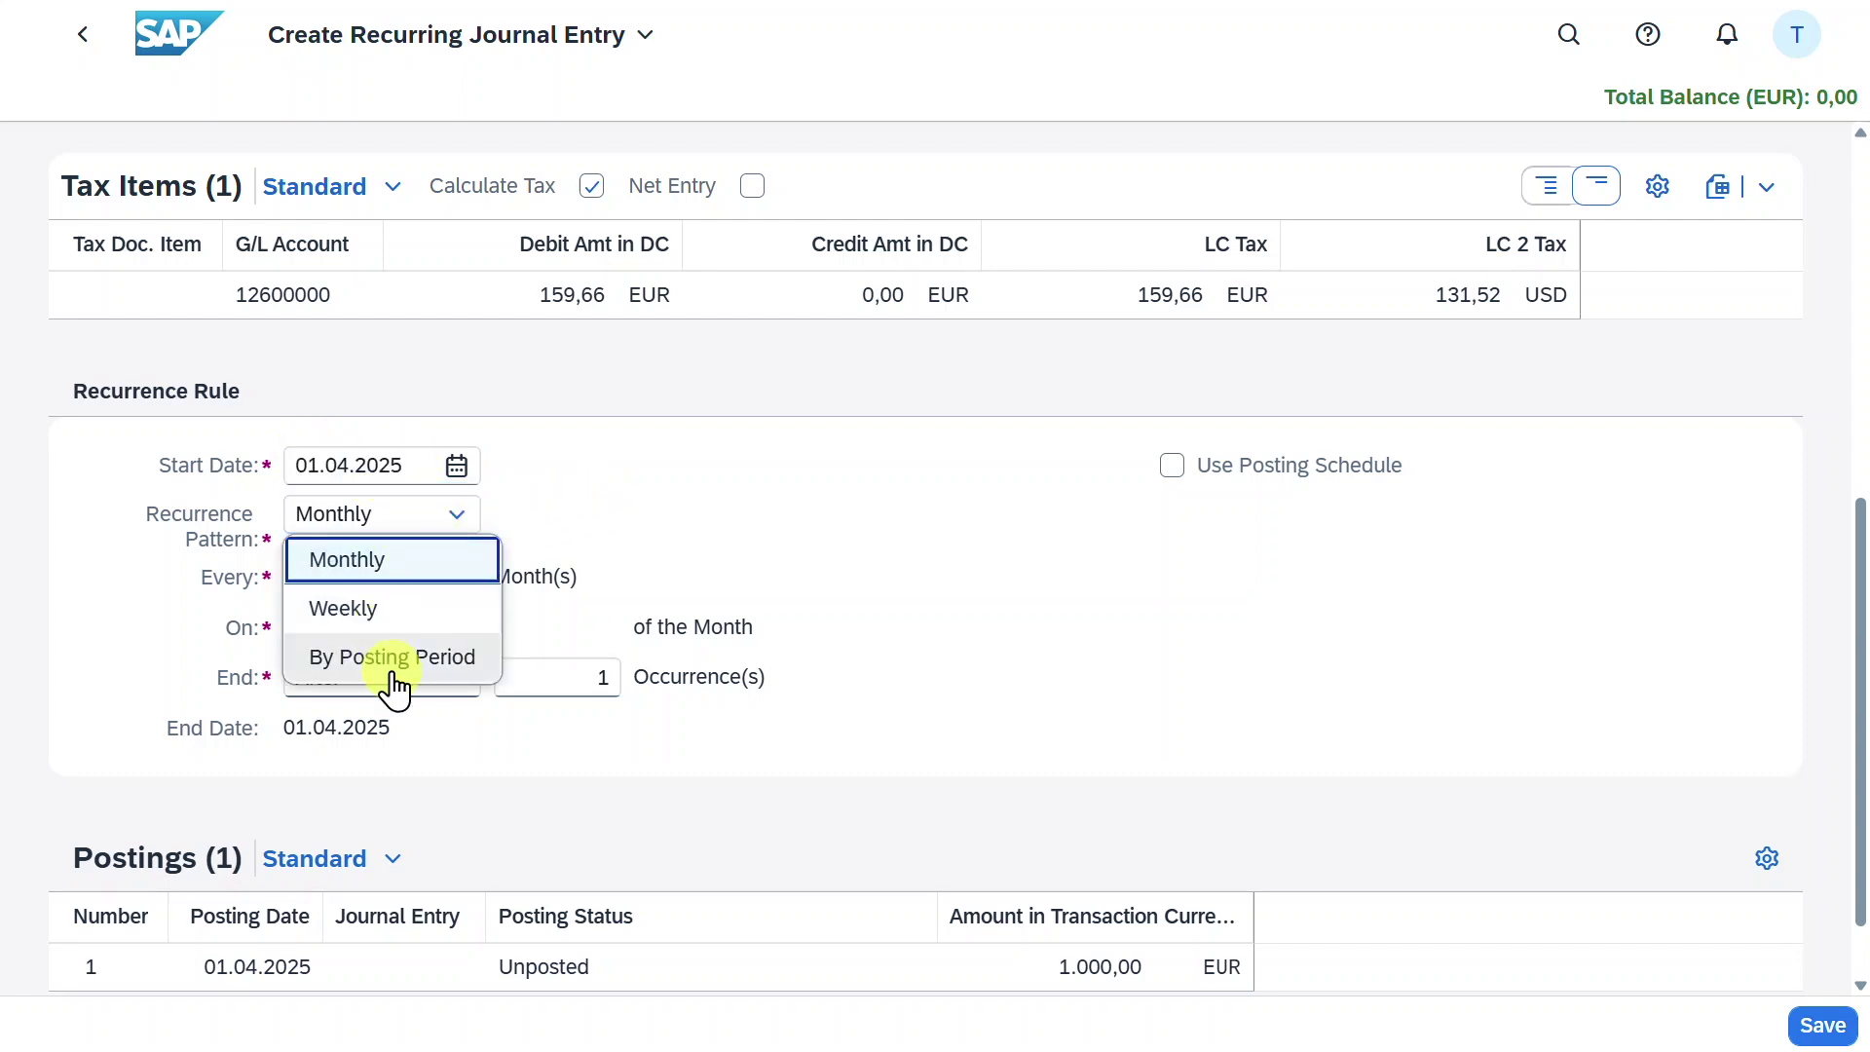
{"action": "left_click", "coordinate": [617, 500]}
{"action": "left_click", "coordinate": [454, 519]}
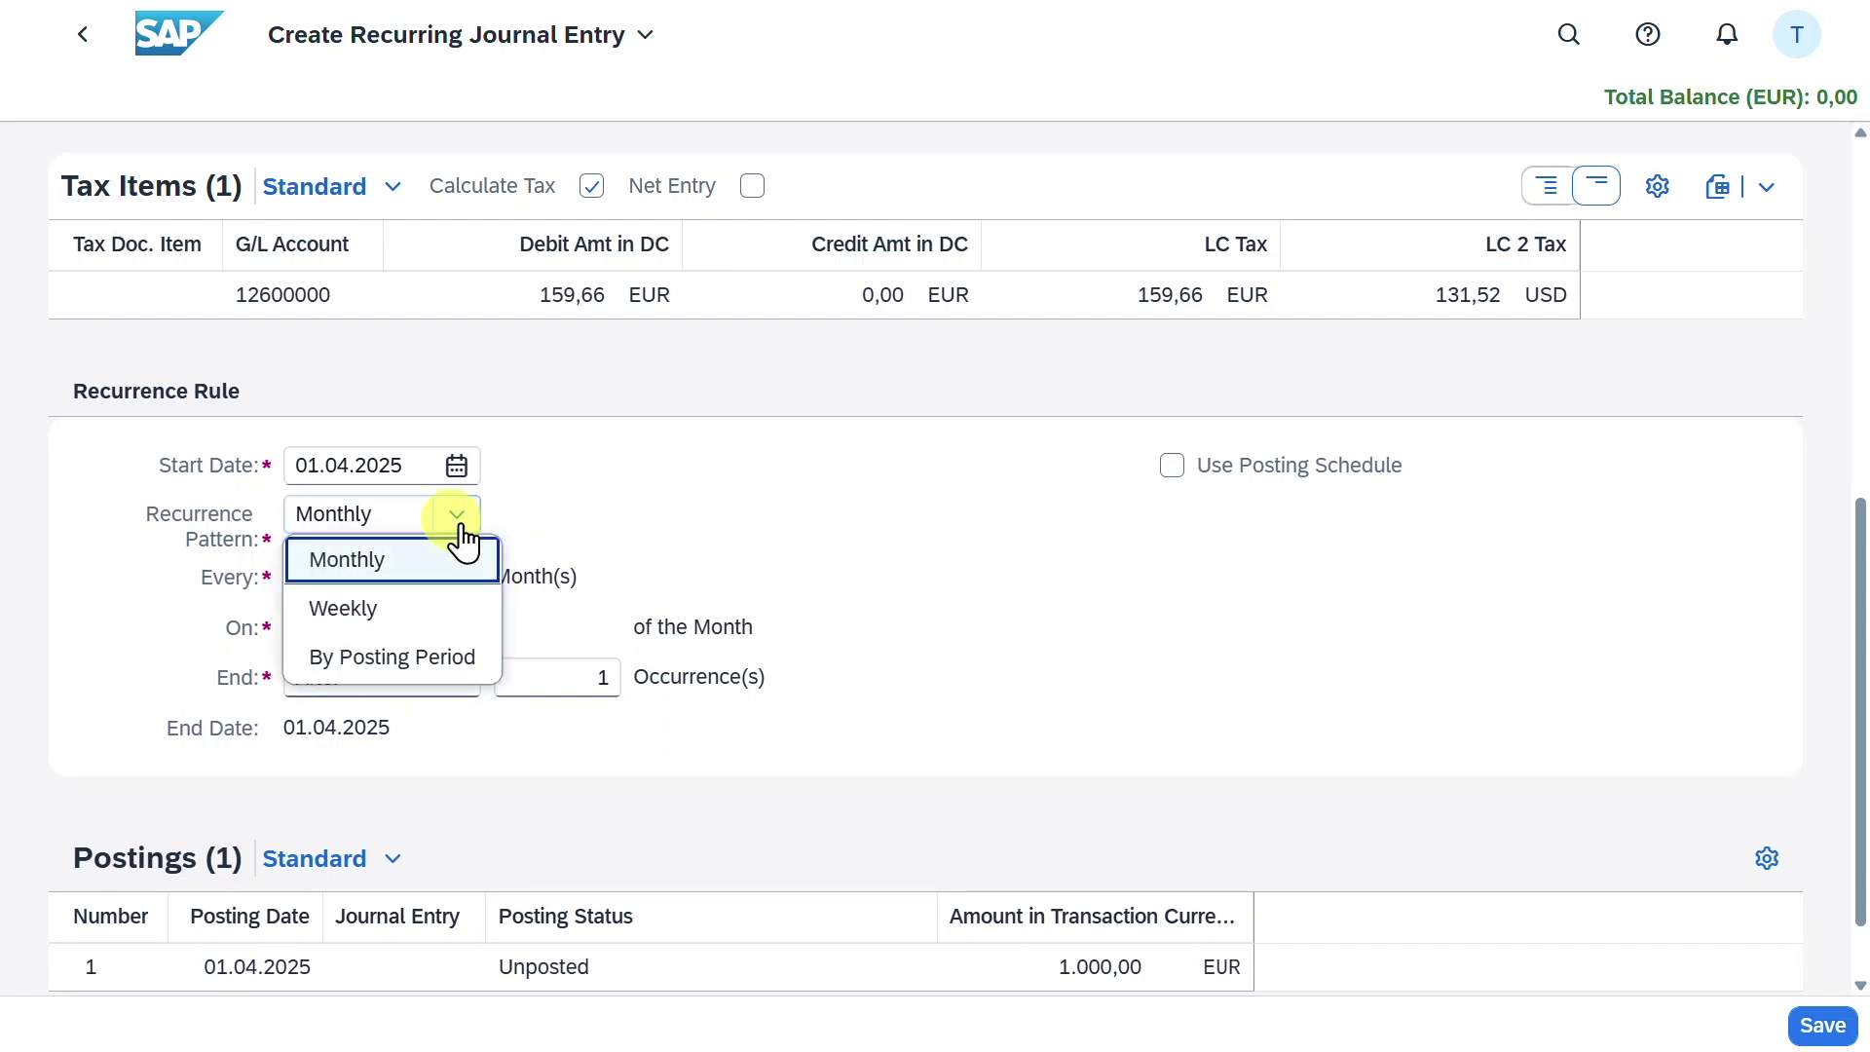
{"action": "left_click", "coordinate": [513, 530]}
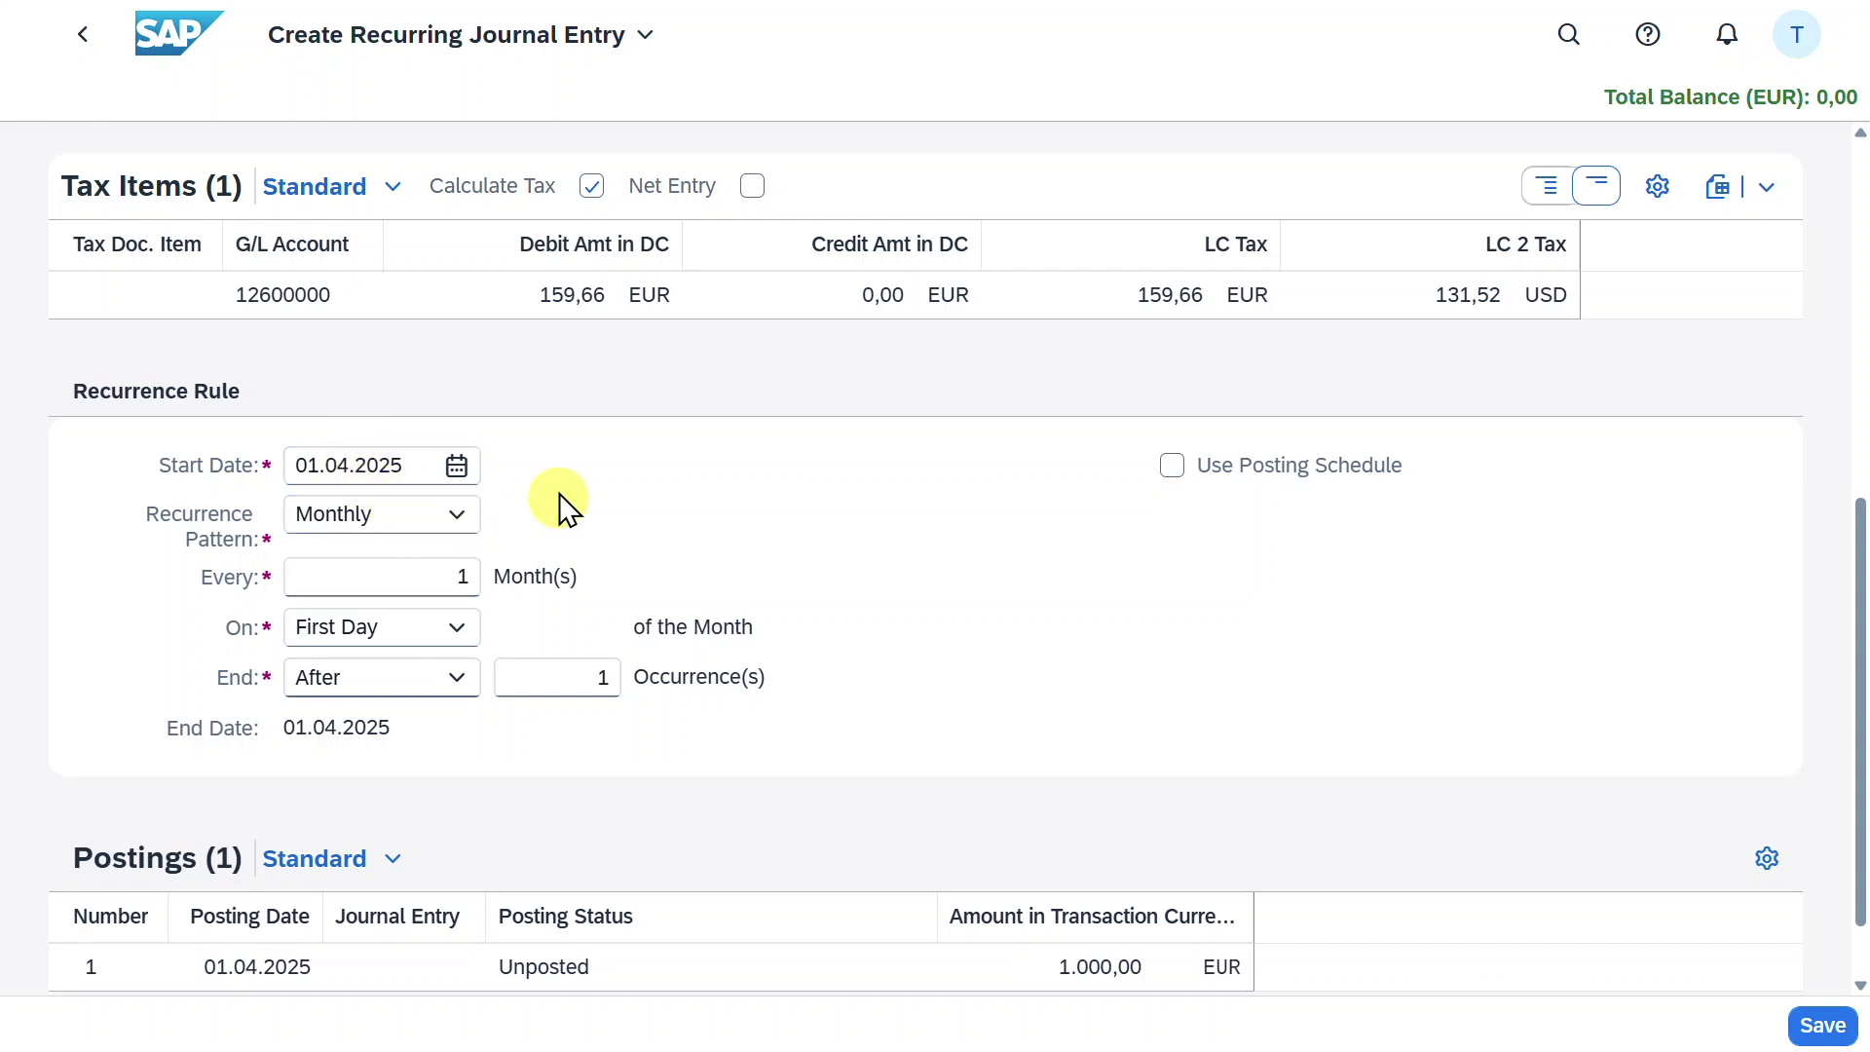
{"action": "left_click", "coordinate": [447, 573]}
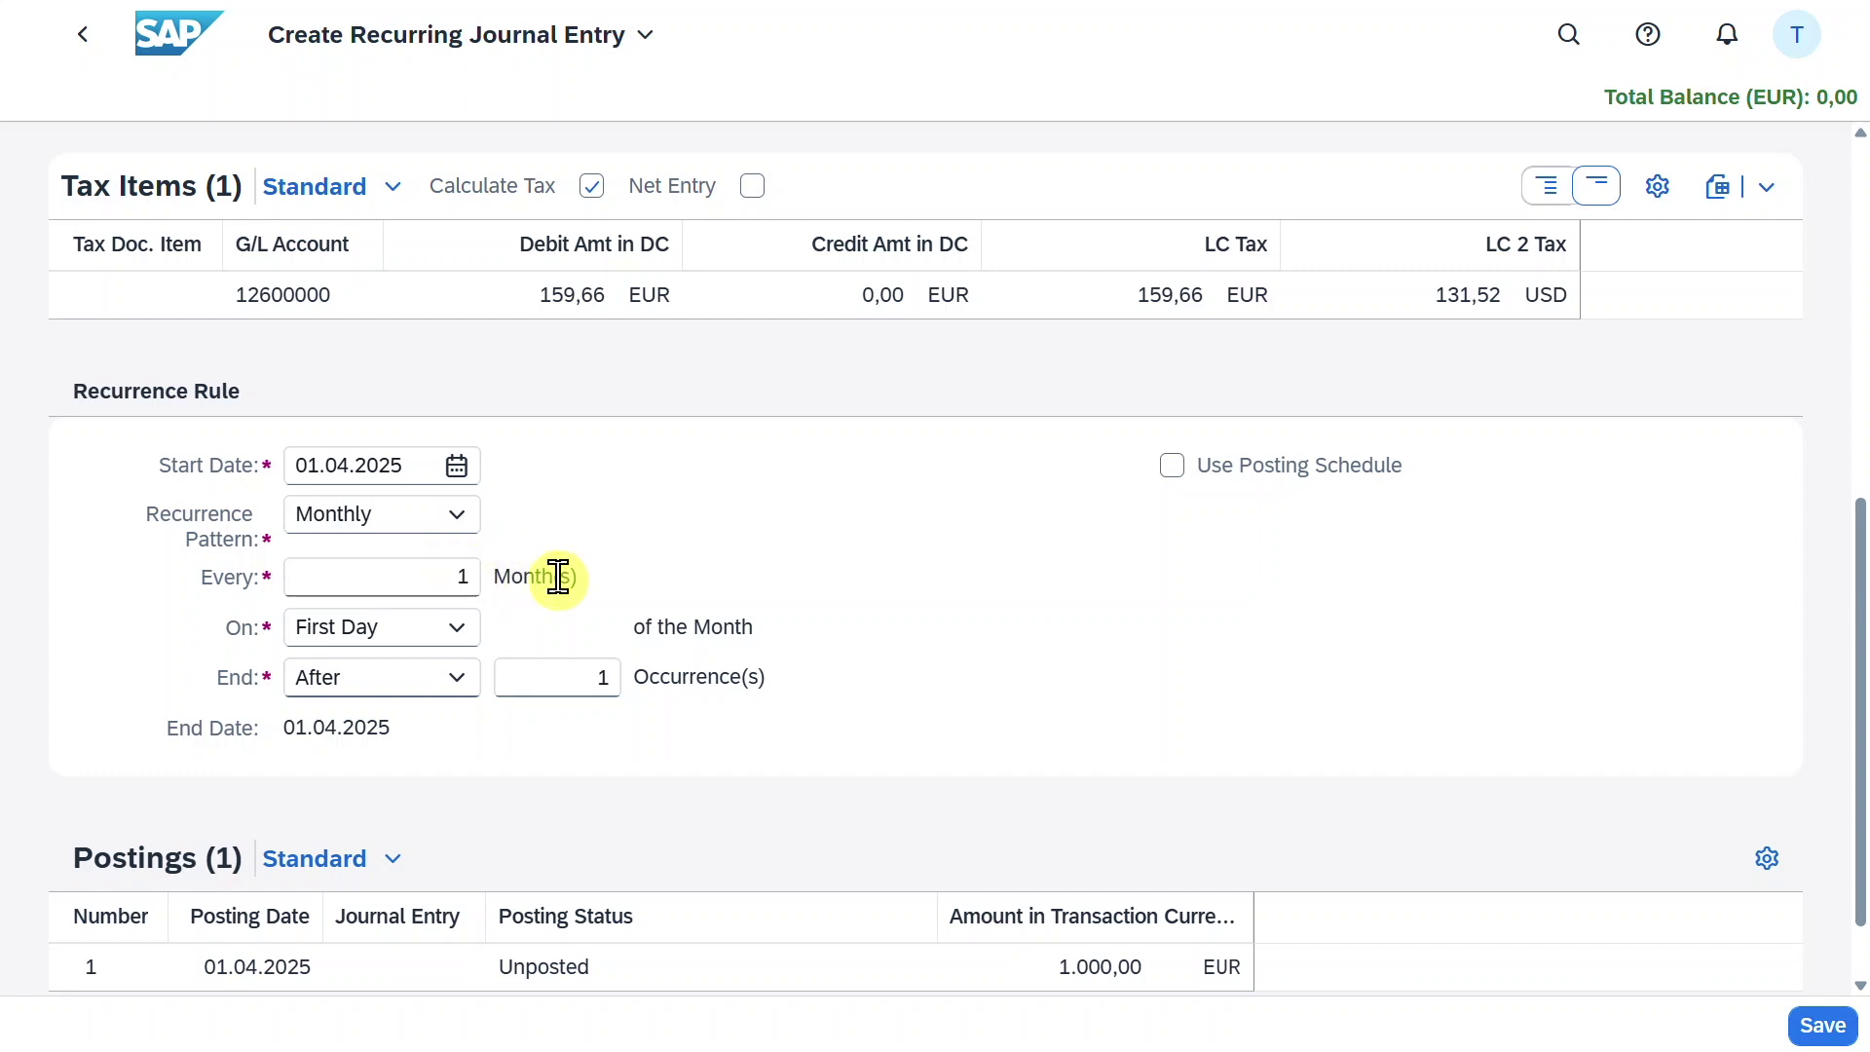
{"action": "left_click", "coordinate": [523, 579]}
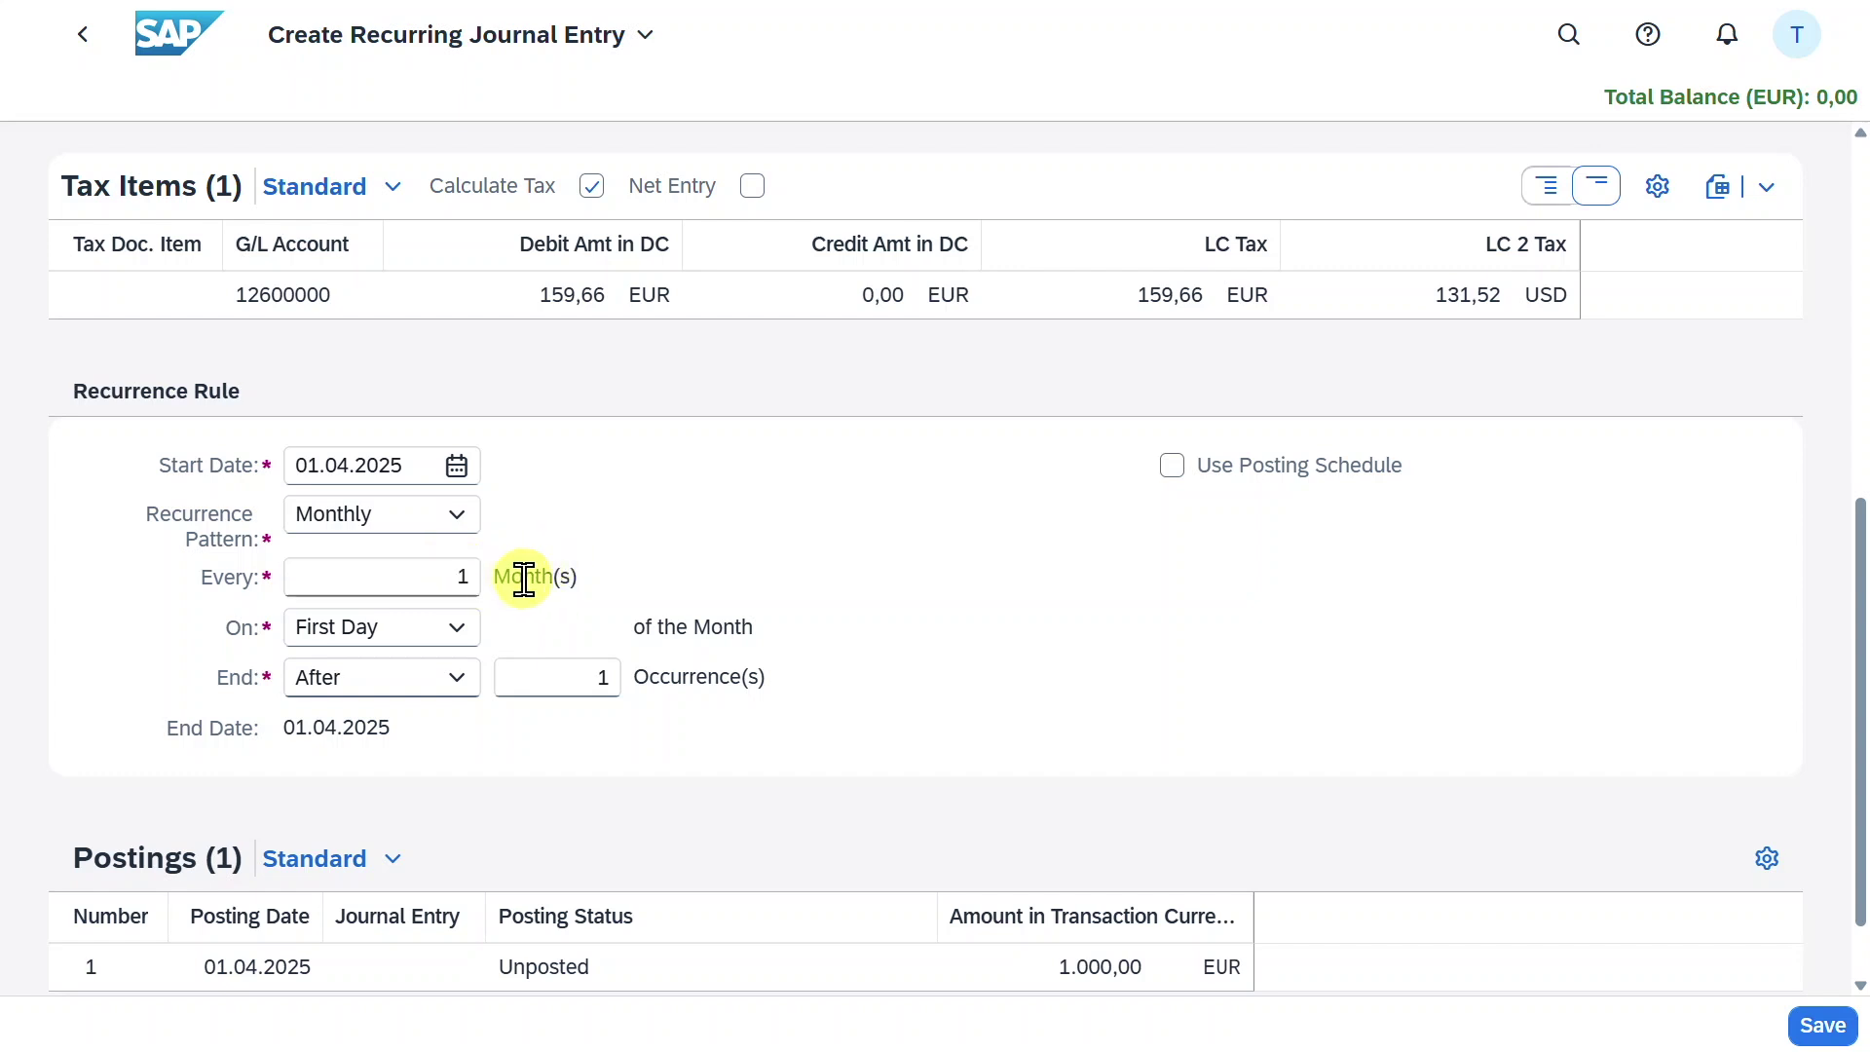
Keep First Day as posting day and End After, giving end date 01.03.2026.
{"action": "left_click", "coordinate": [418, 629]}
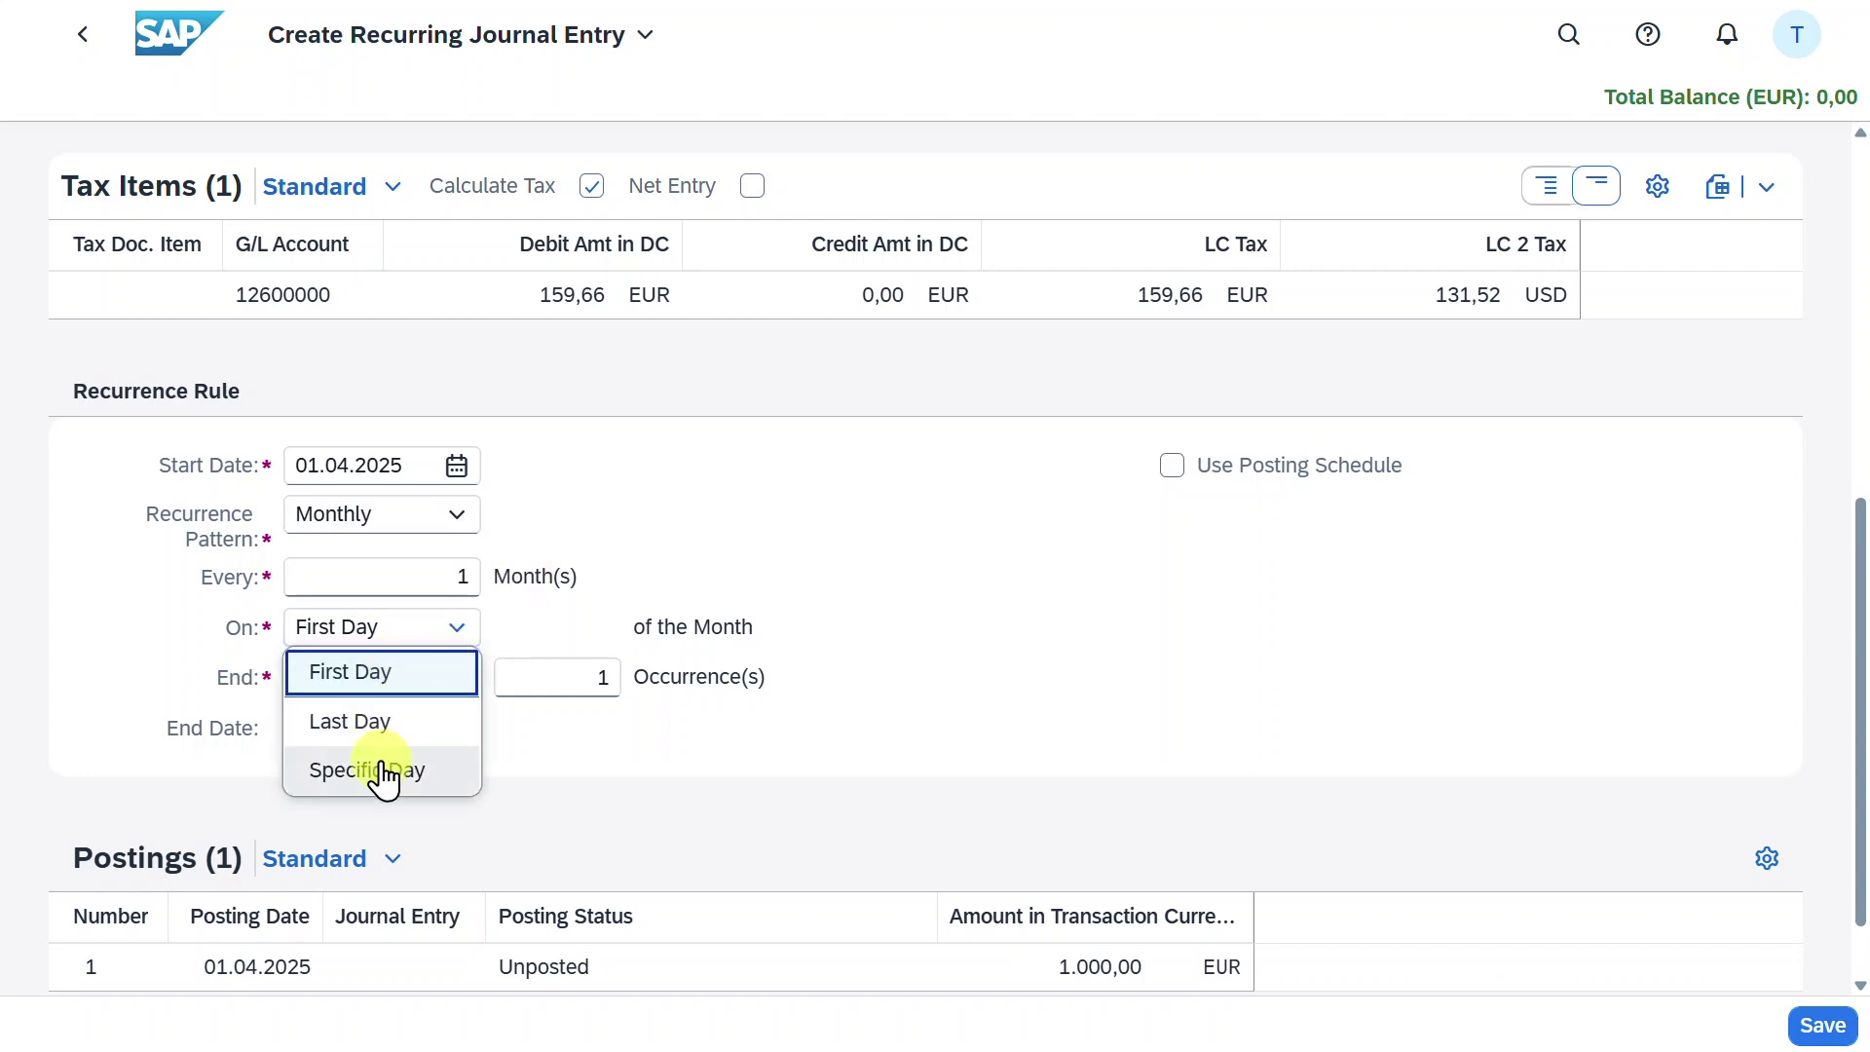
{"action": "key", "text": "Escape"}
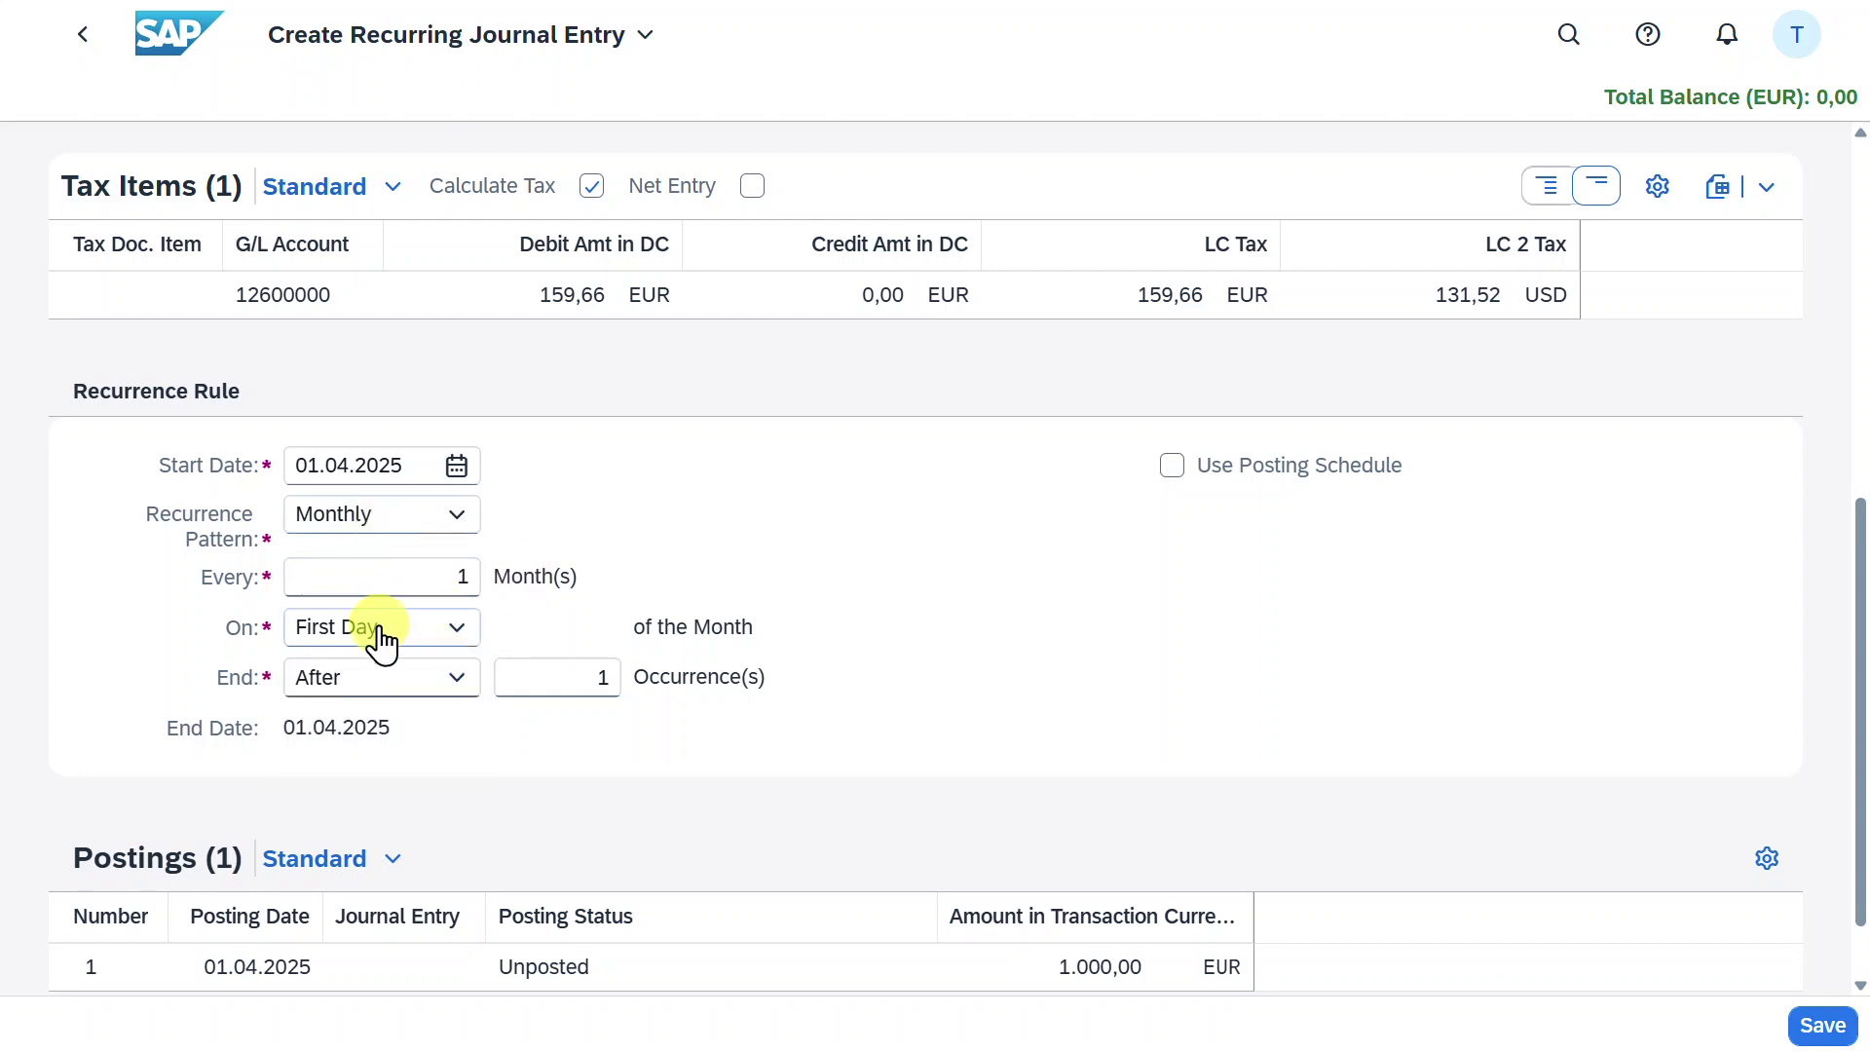
{"action": "left_click", "coordinate": [428, 682]}
{"action": "key", "text": "Tab"}
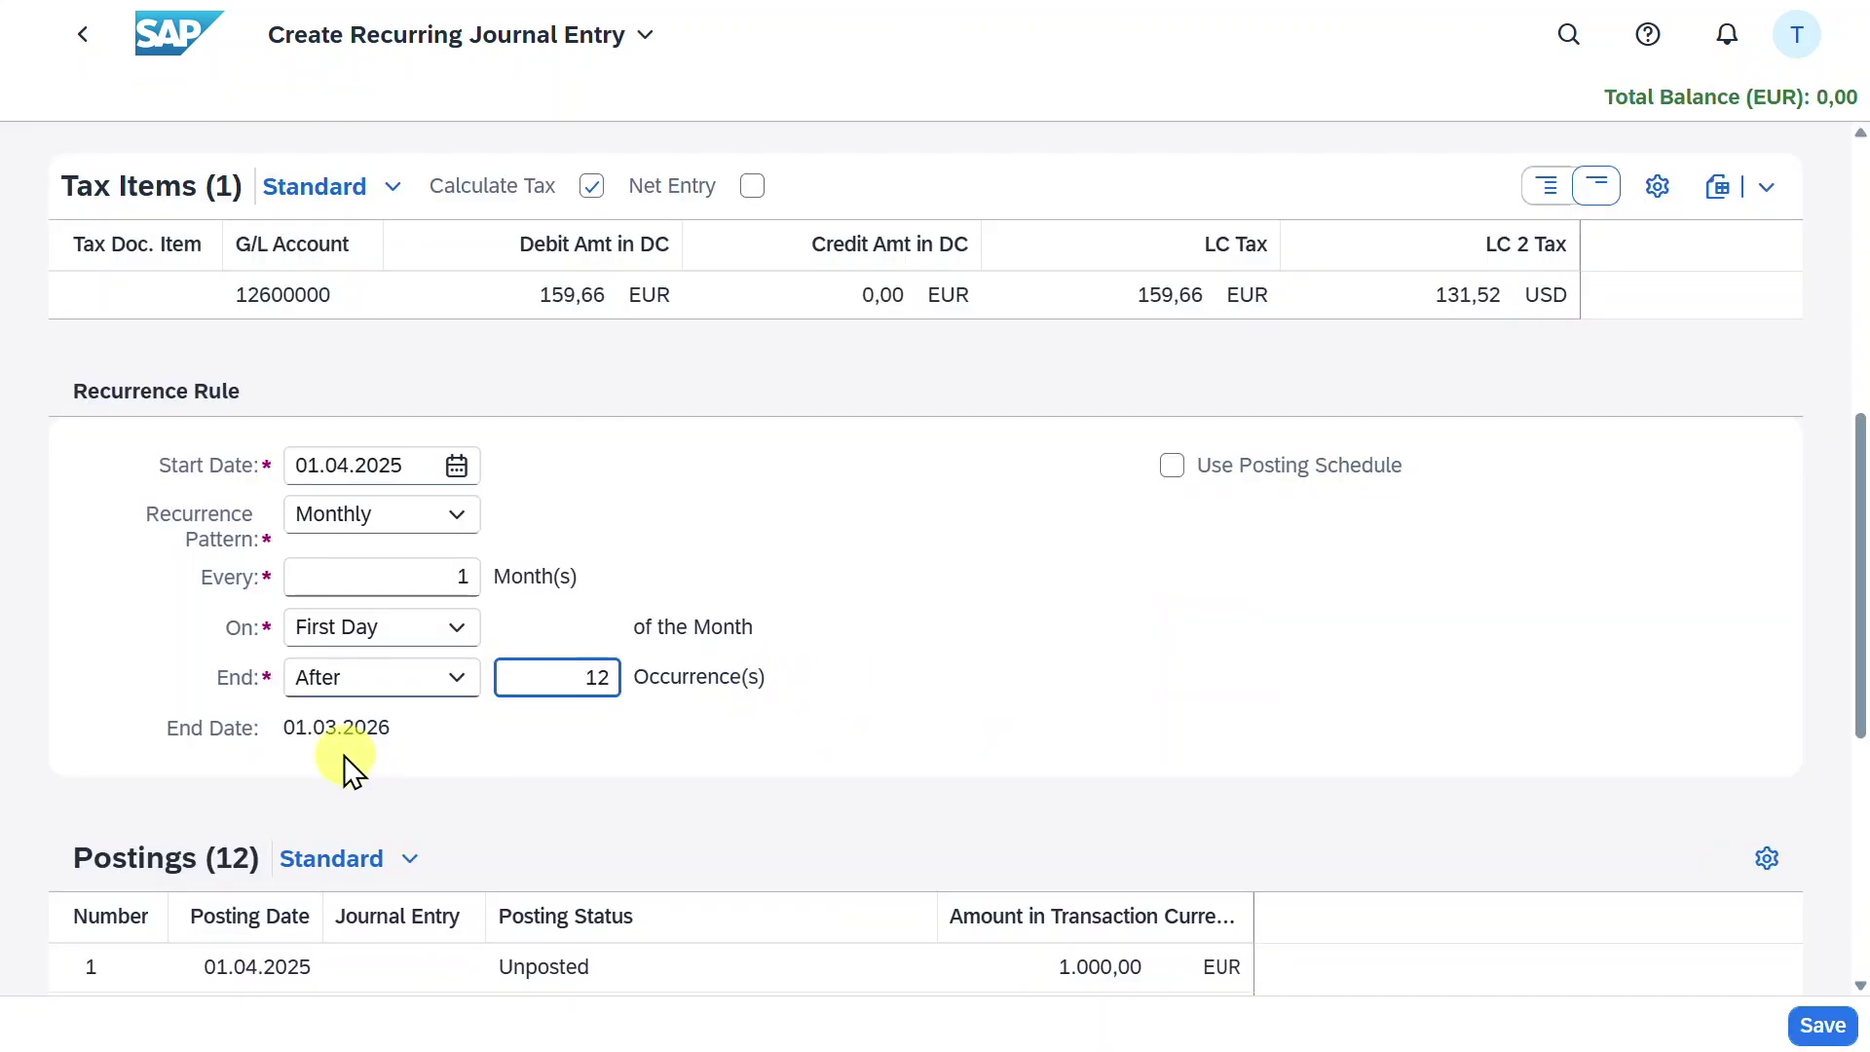
{"action": "left_click_drag", "start_coordinate": [287, 738], "coordinate": [381, 732]}
{"action": "left_click", "coordinate": [417, 773]}
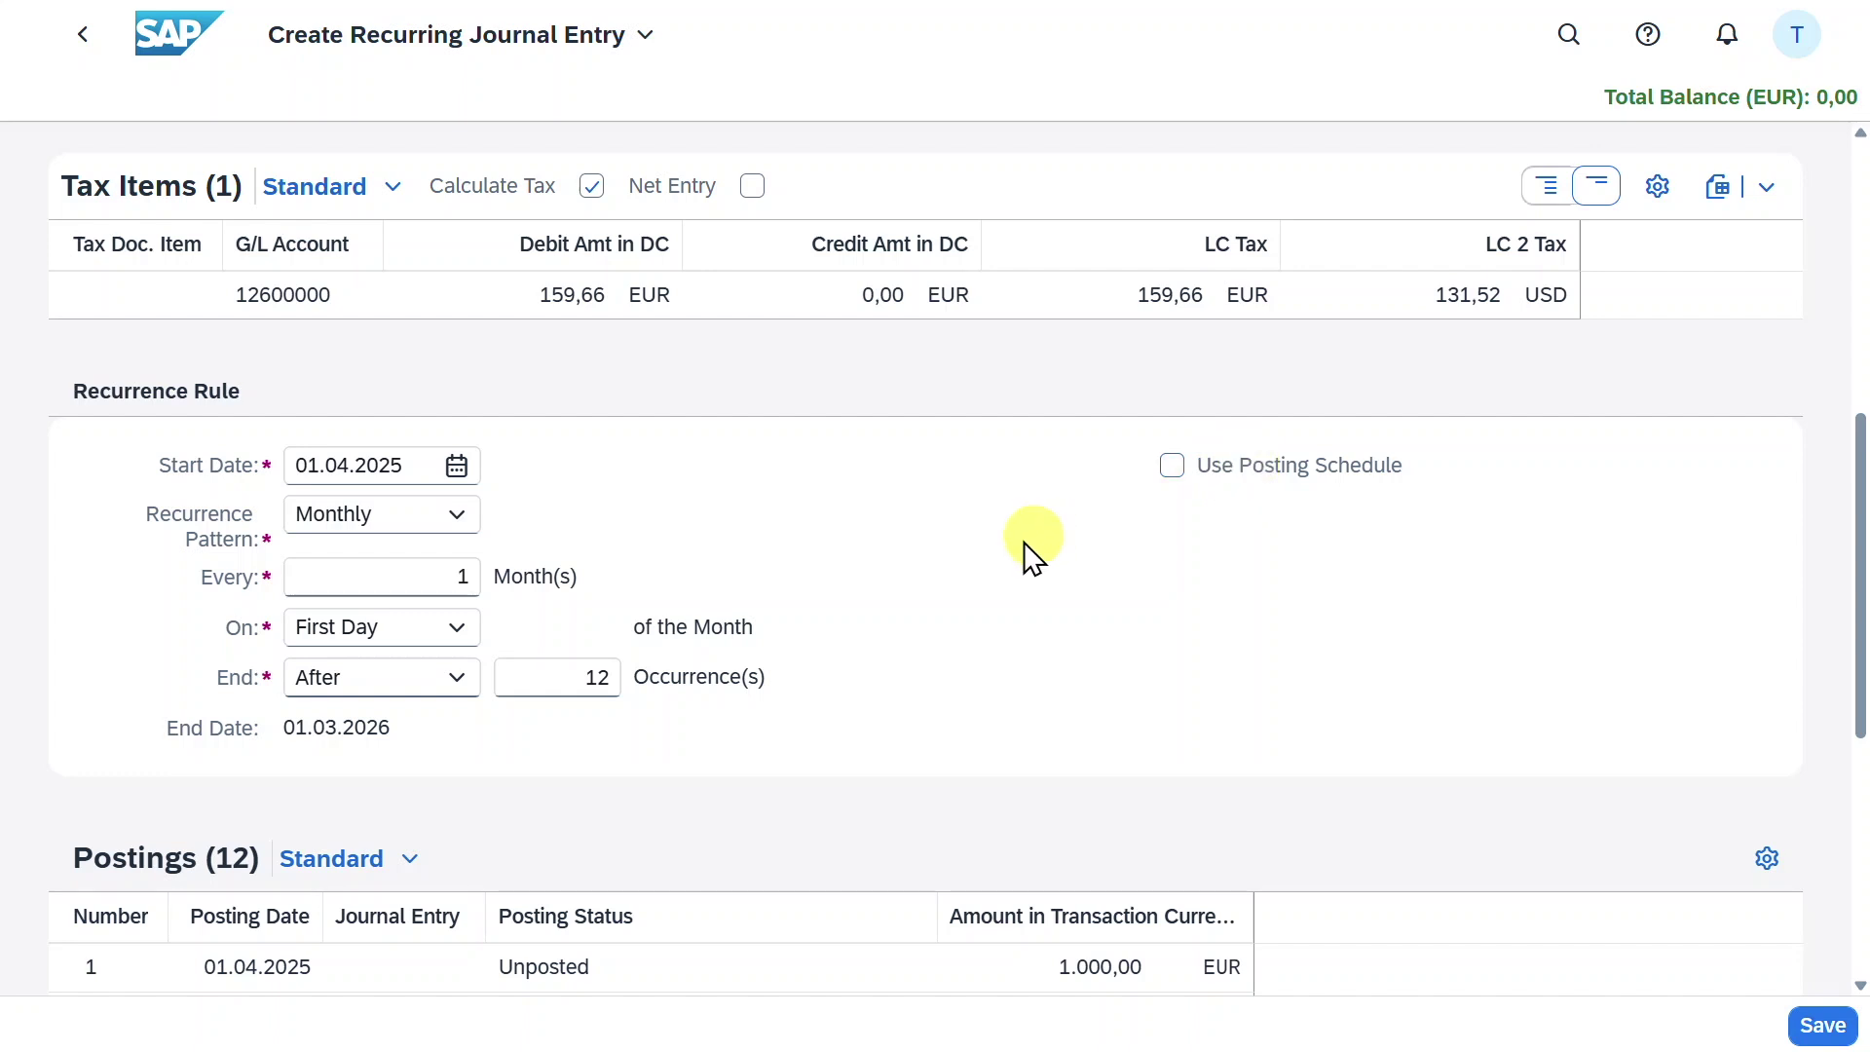
{"action": "scroll", "coordinate": [992, 565], "scroll_direction": "down", "scroll_amount": 4}
{"action": "scroll", "coordinate": [992, 563], "scroll_direction": "down", "scroll_amount": 3}
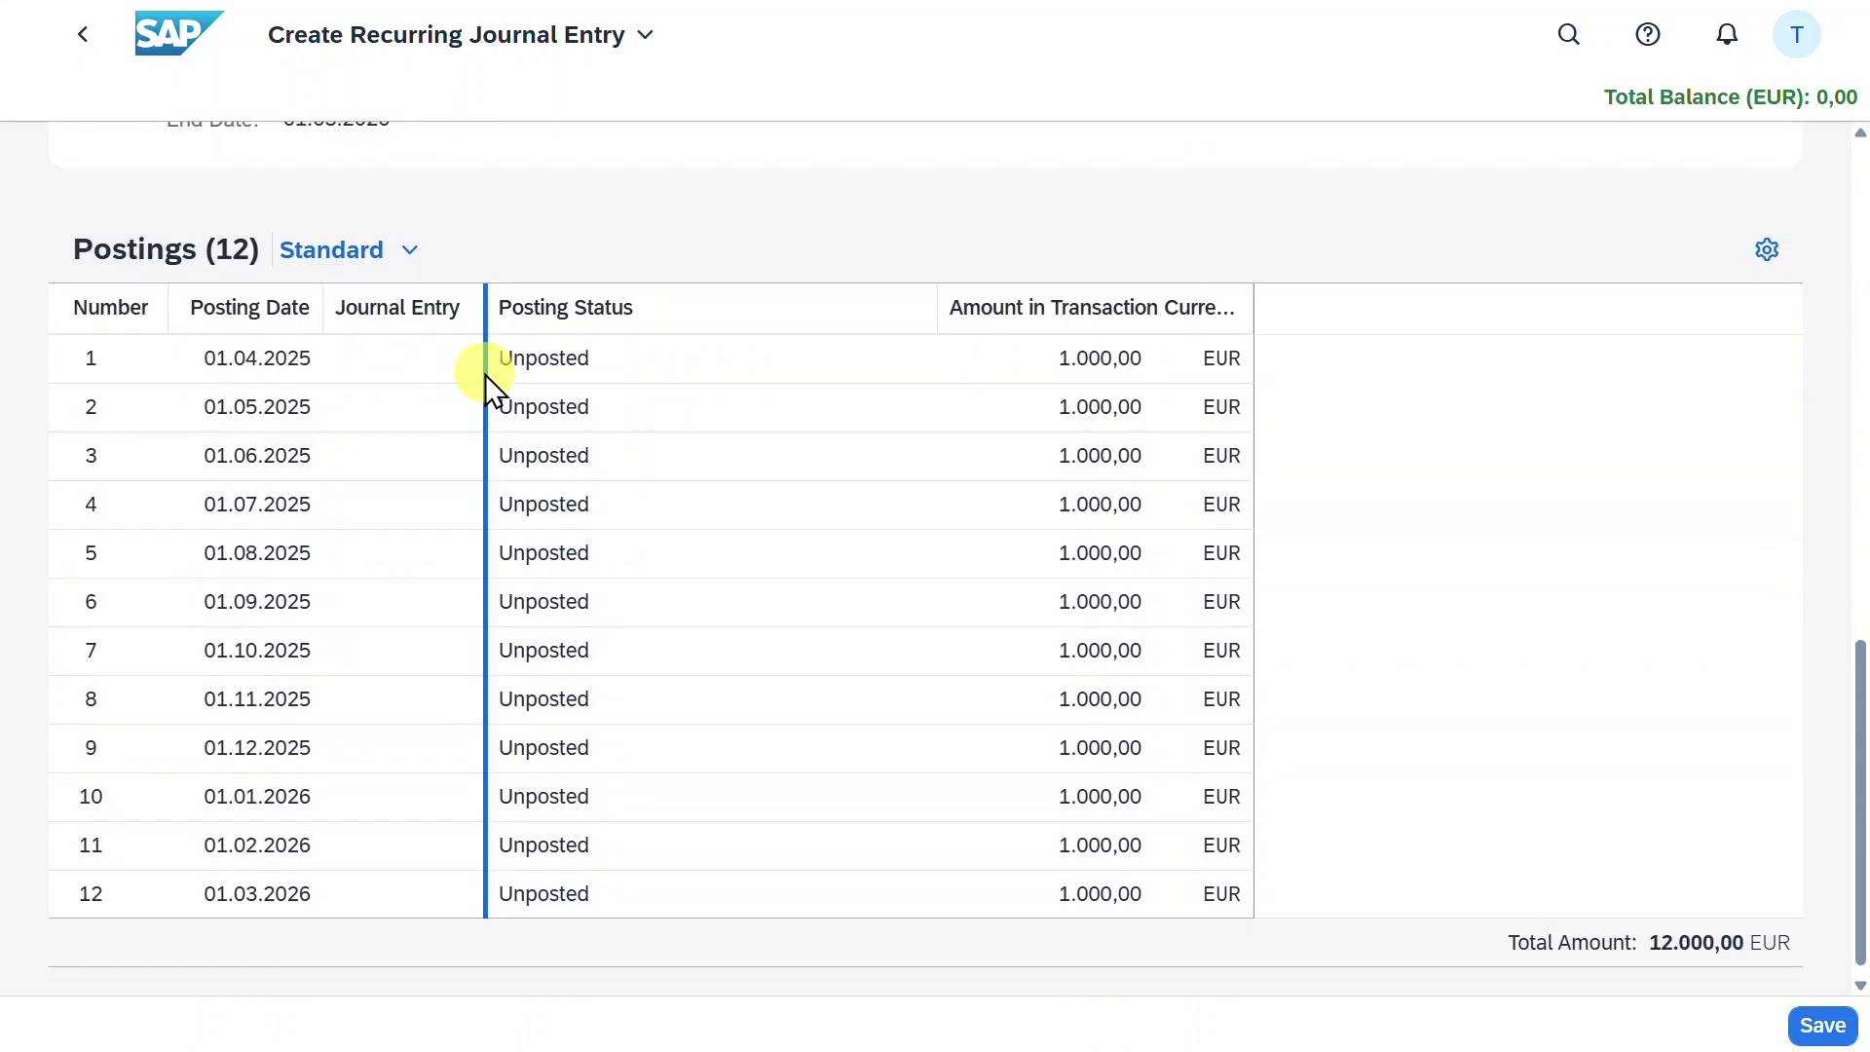
{"action": "left_click", "coordinate": [410, 251]}
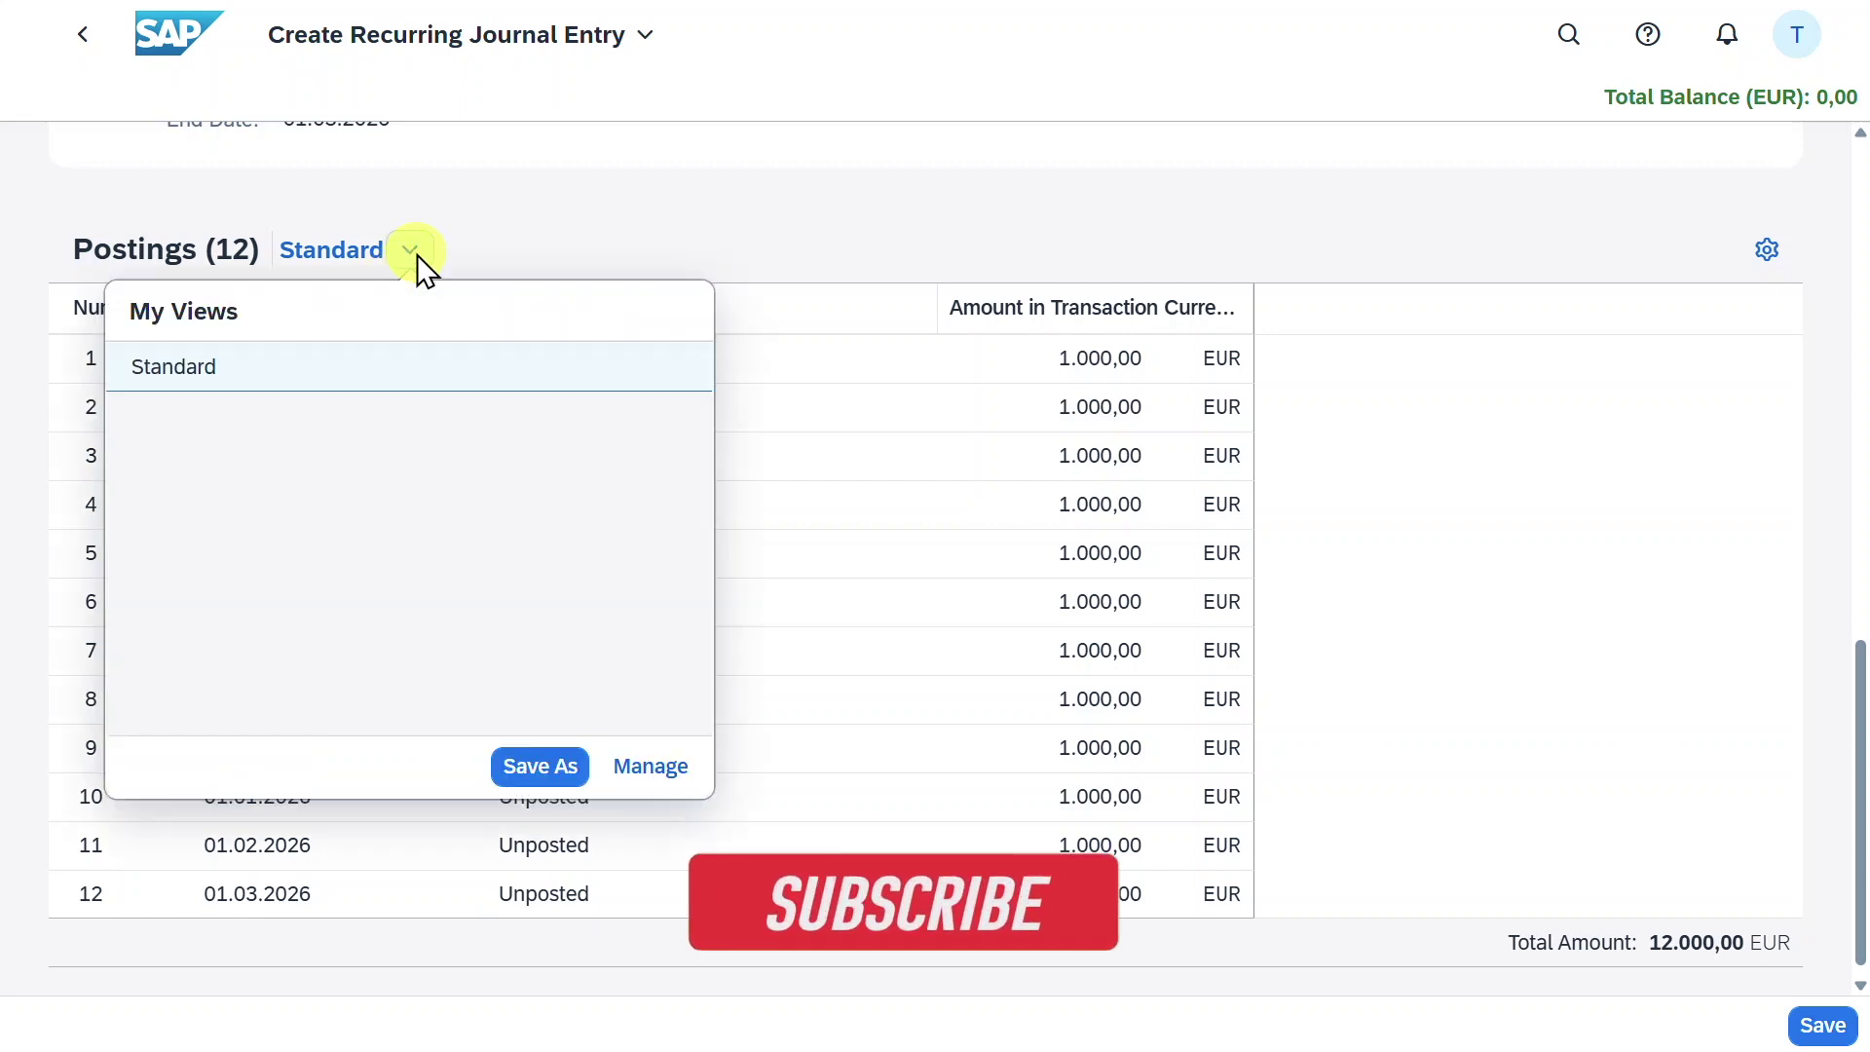
{"action": "key", "text": "Escape"}
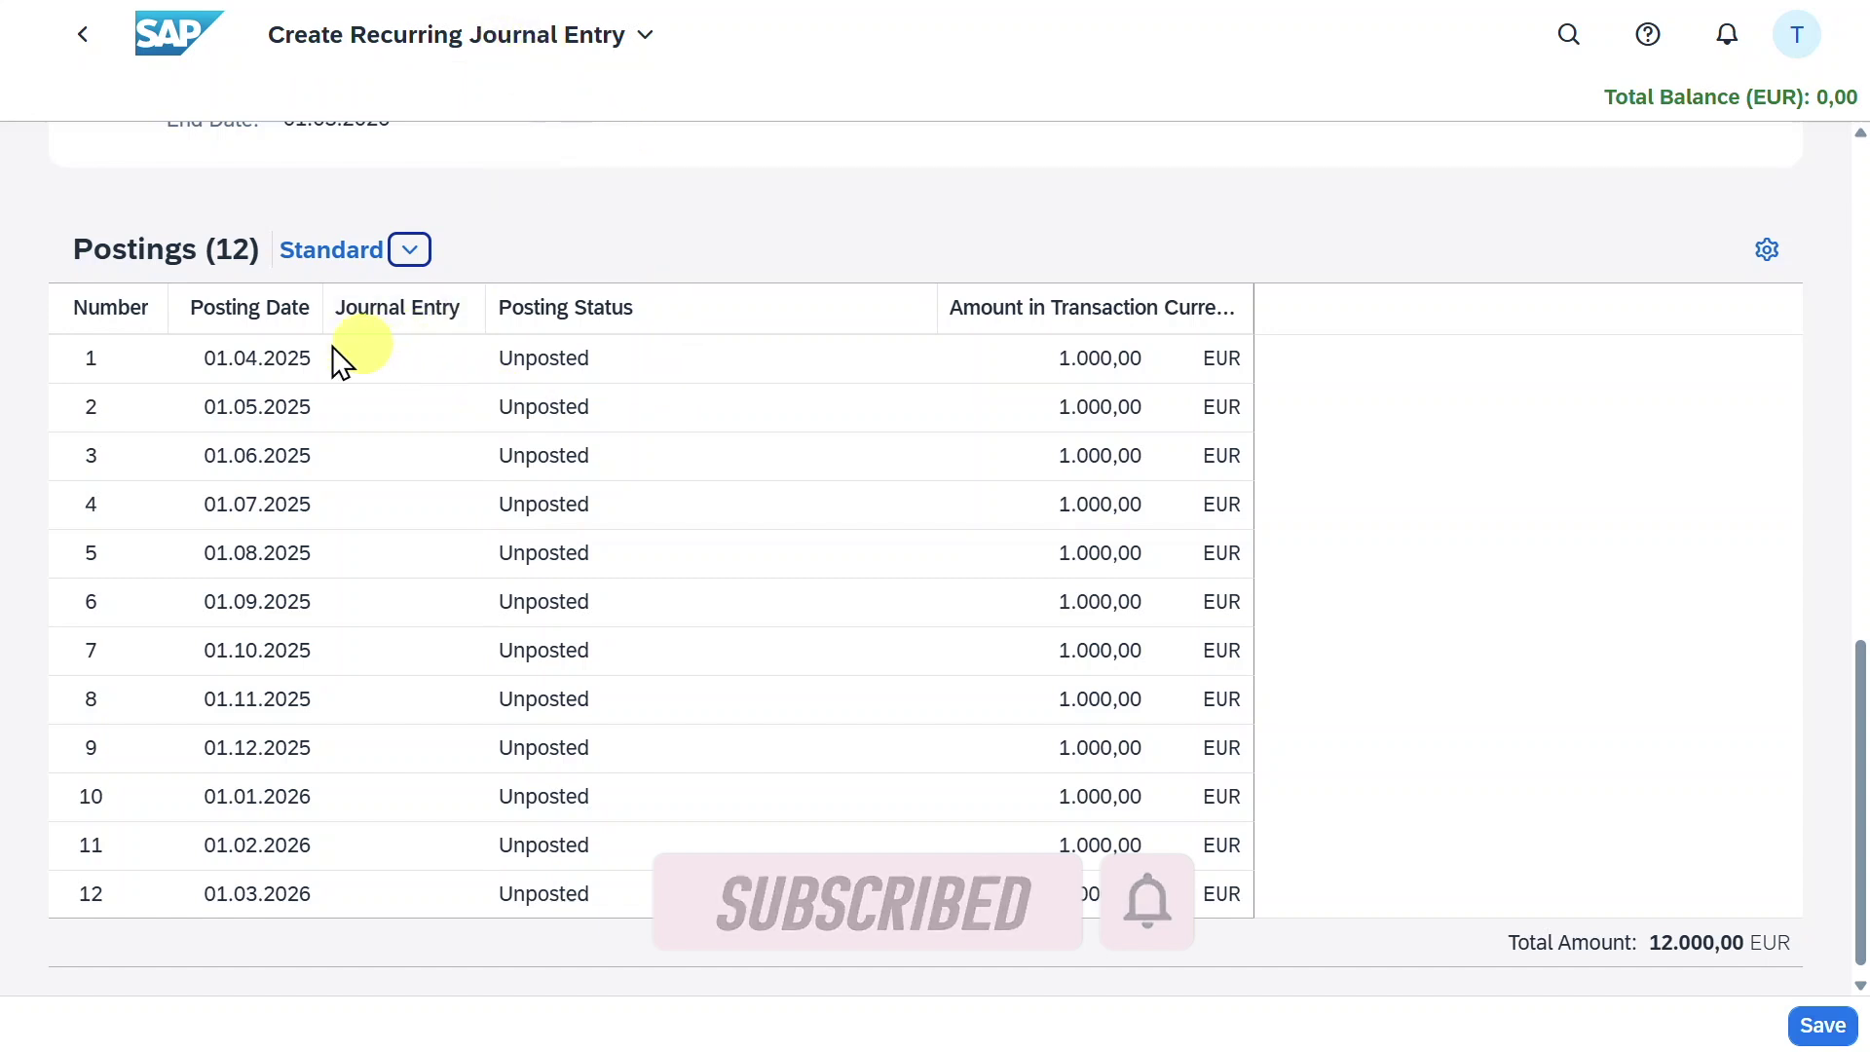
{"action": "left_click_drag", "start_coordinate": [191, 361], "coordinate": [334, 360]}
{"action": "left_click", "coordinate": [1239, 346]}
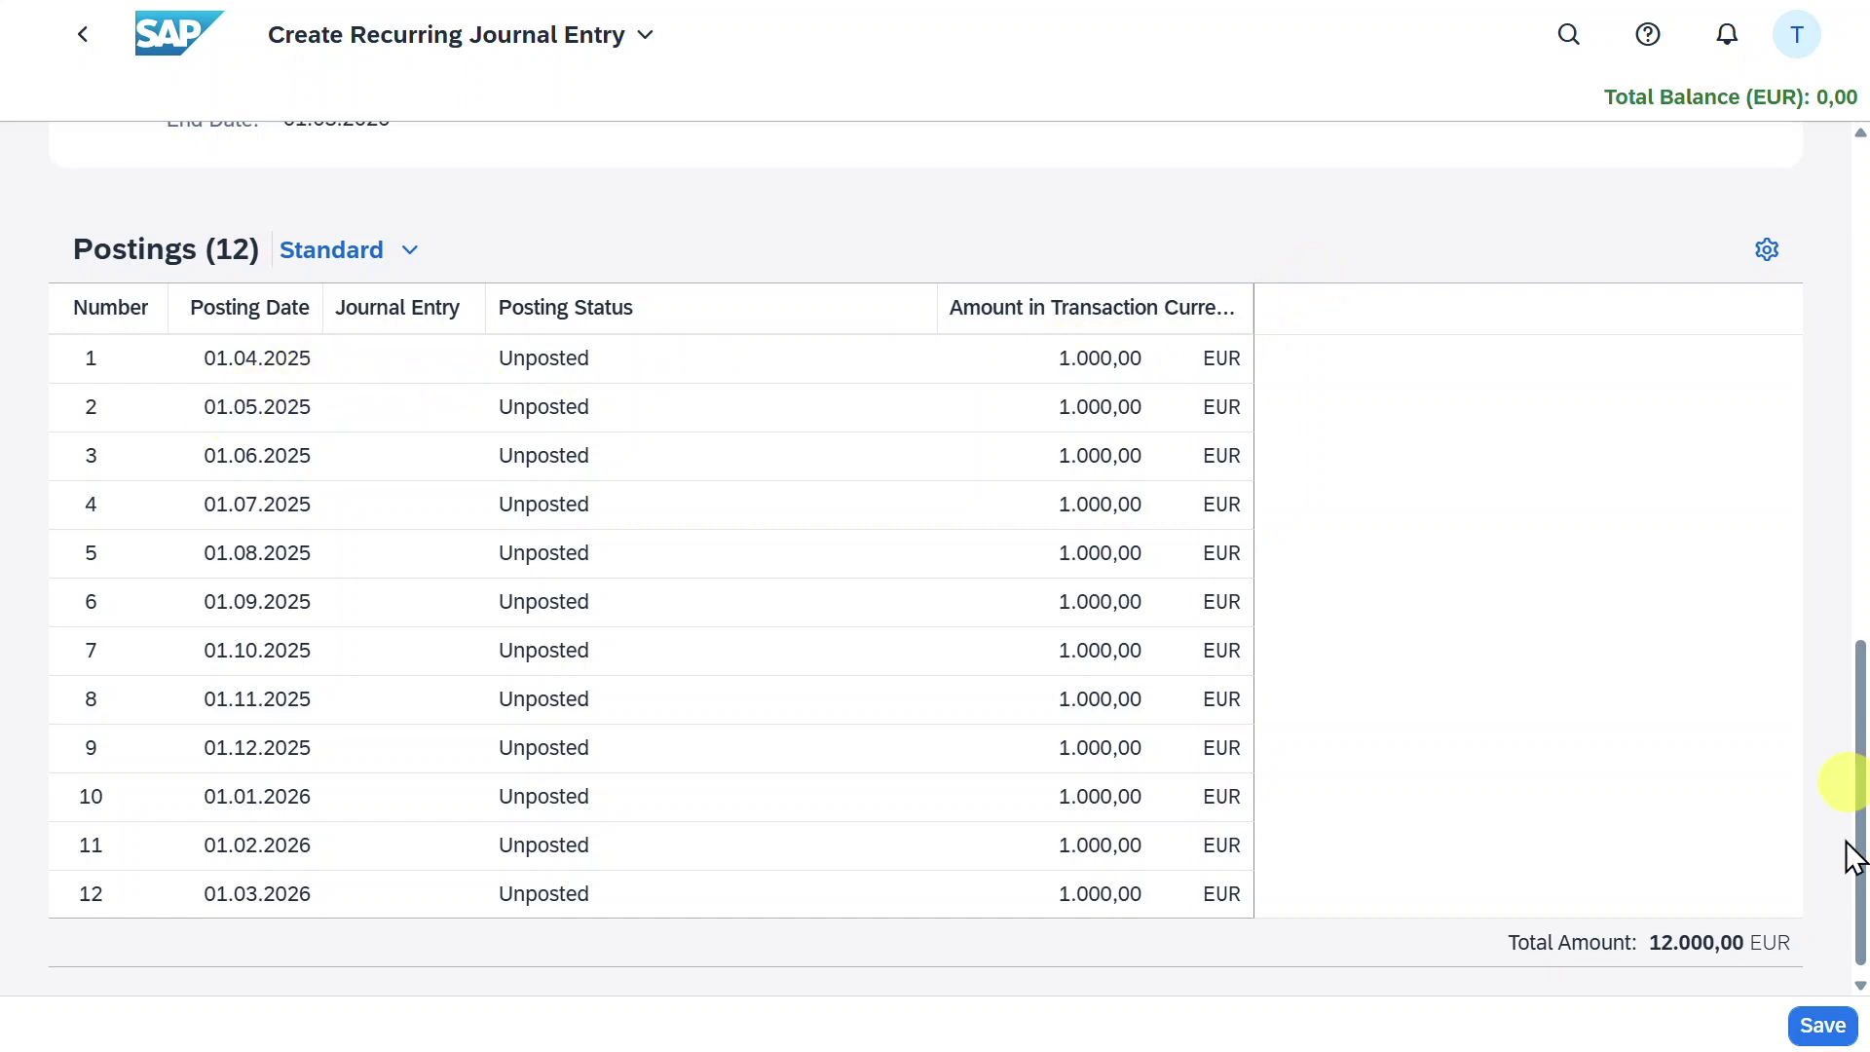
{"action": "left_click", "coordinate": [1802, 1030]}
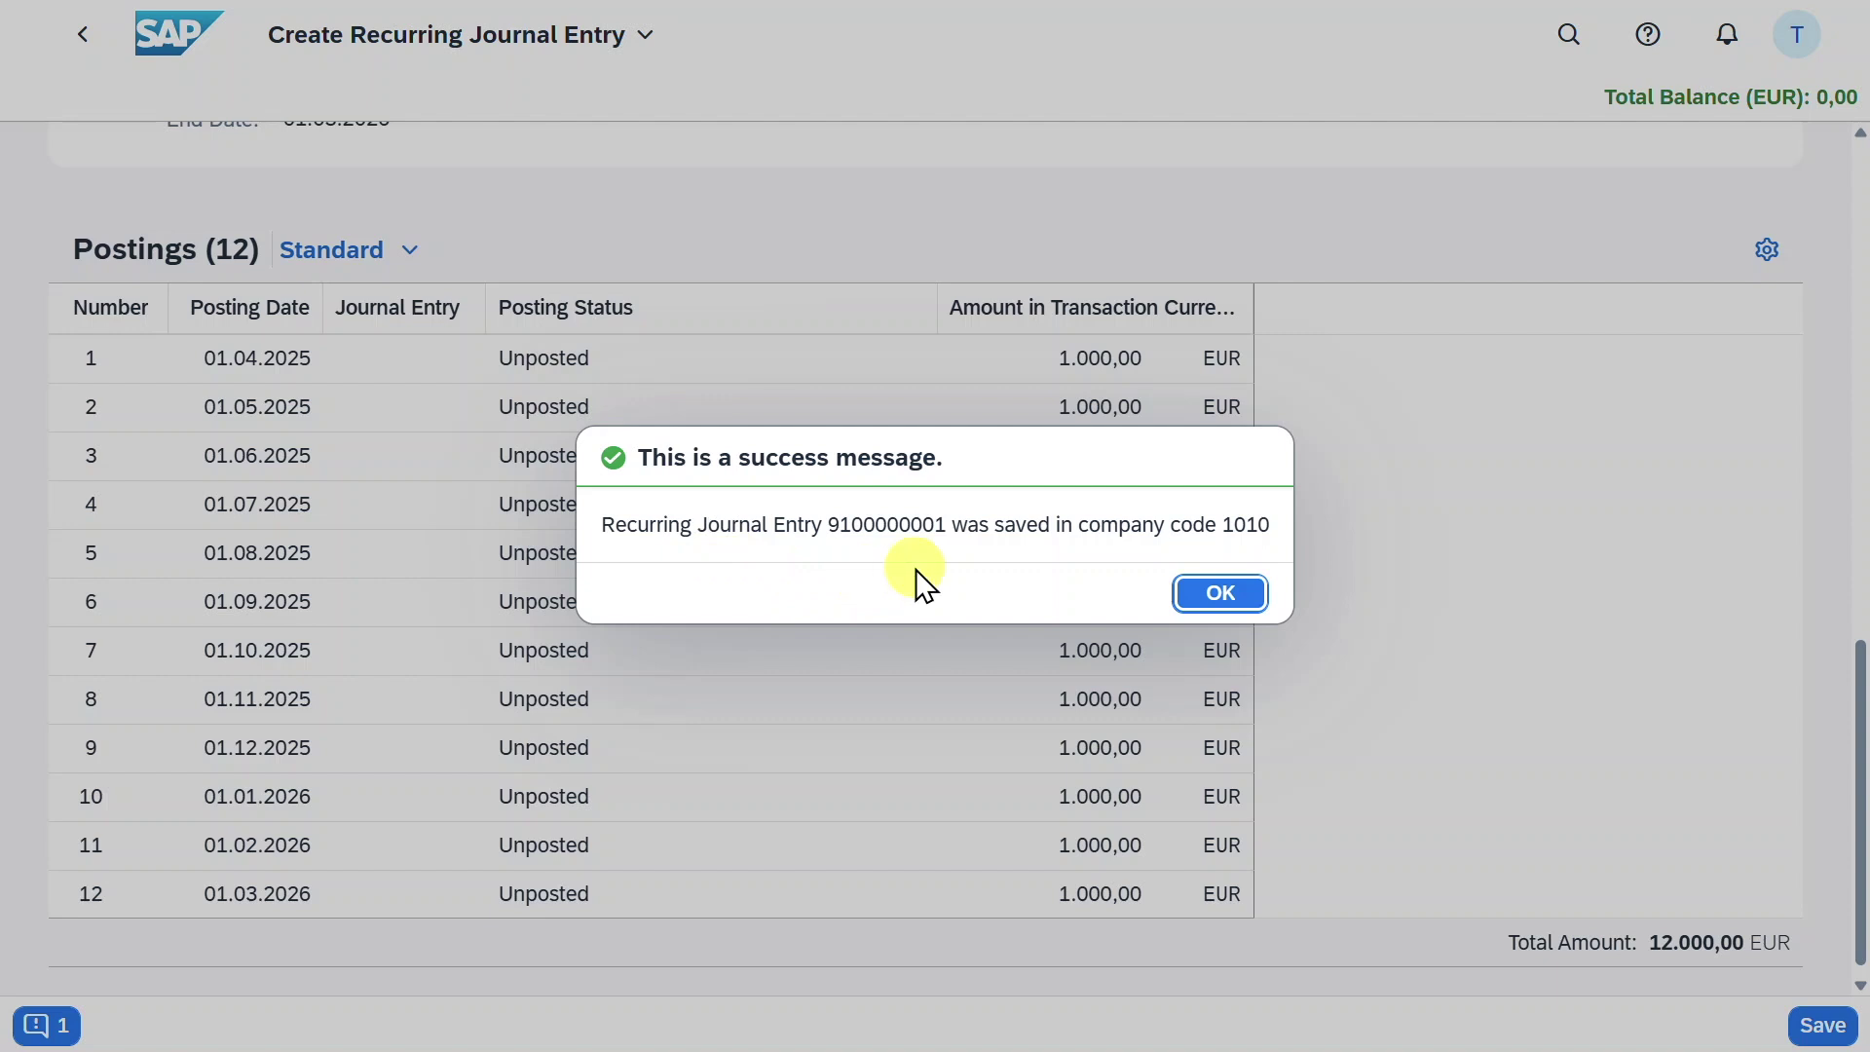
{"action": "double_click", "coordinate": [930, 524]}
{"action": "left_click", "coordinate": [940, 524]}
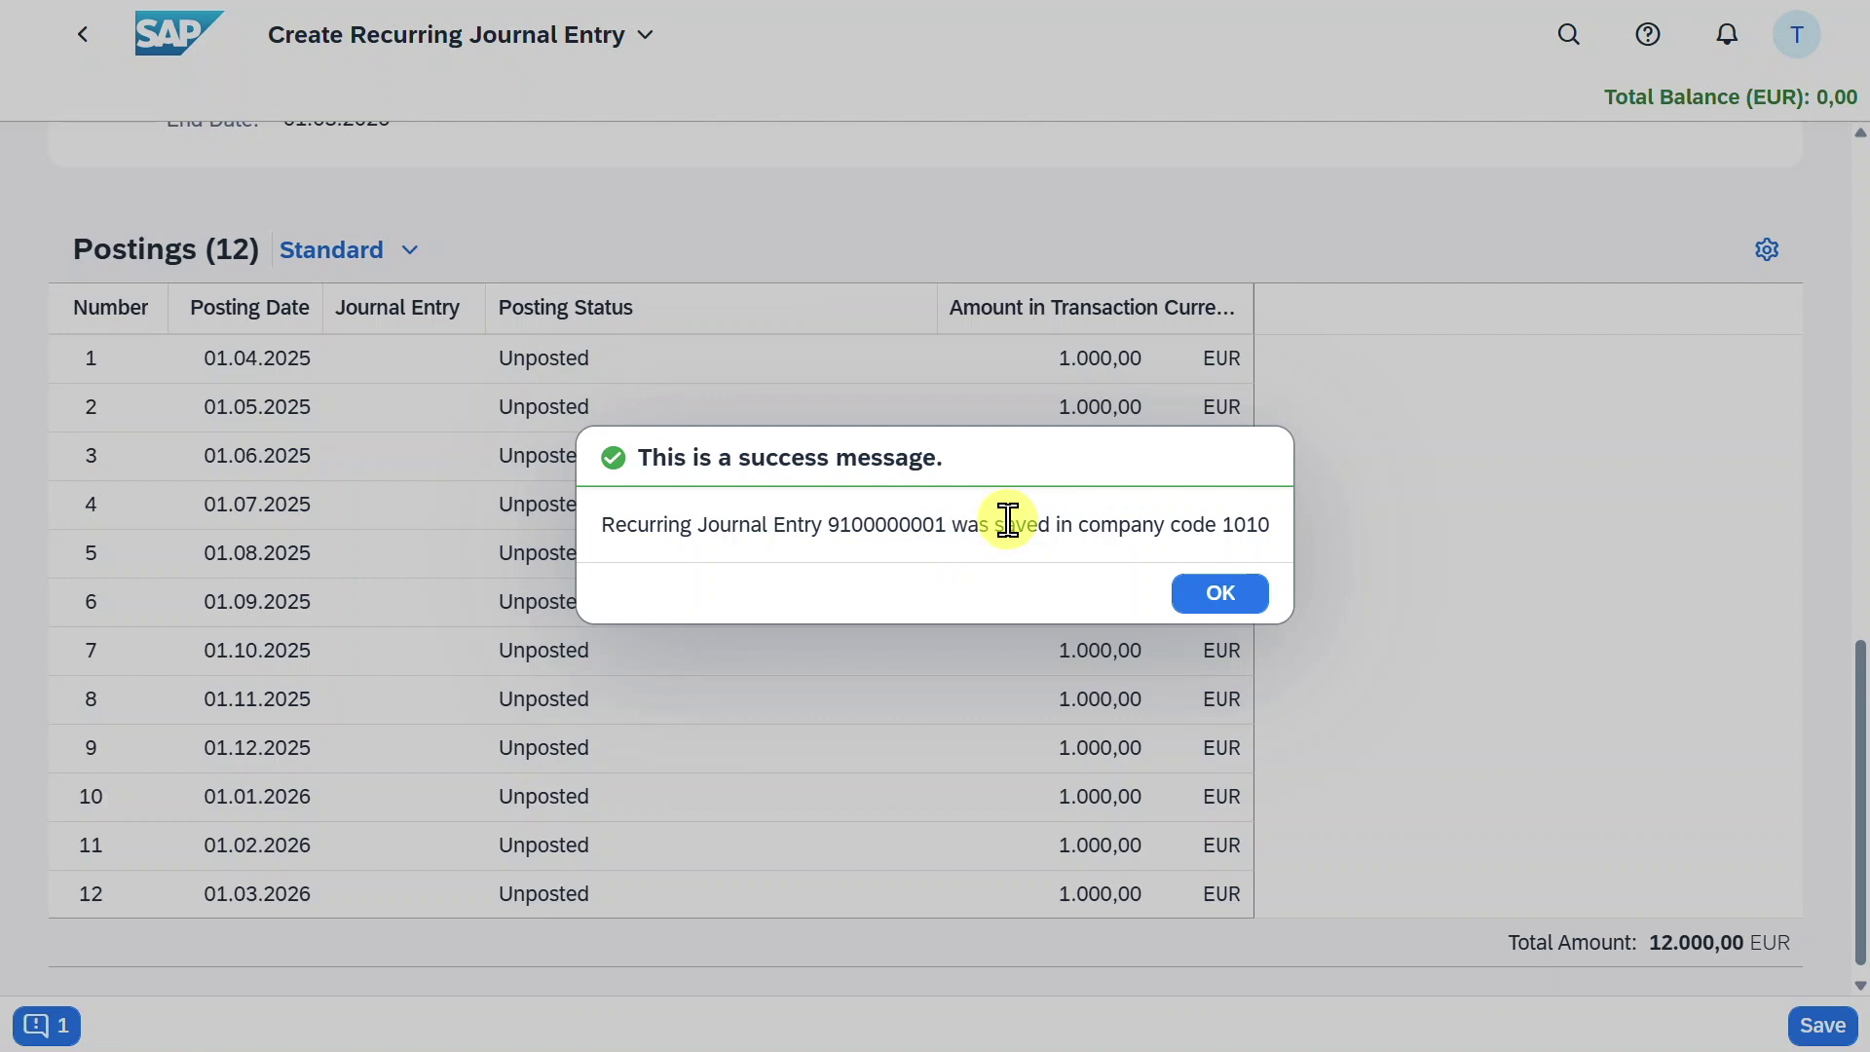
{"action": "left_click", "coordinate": [1220, 595]}
{"action": "left_click", "coordinate": [74, 695]}
{"action": "left_click", "coordinate": [73, 697]}
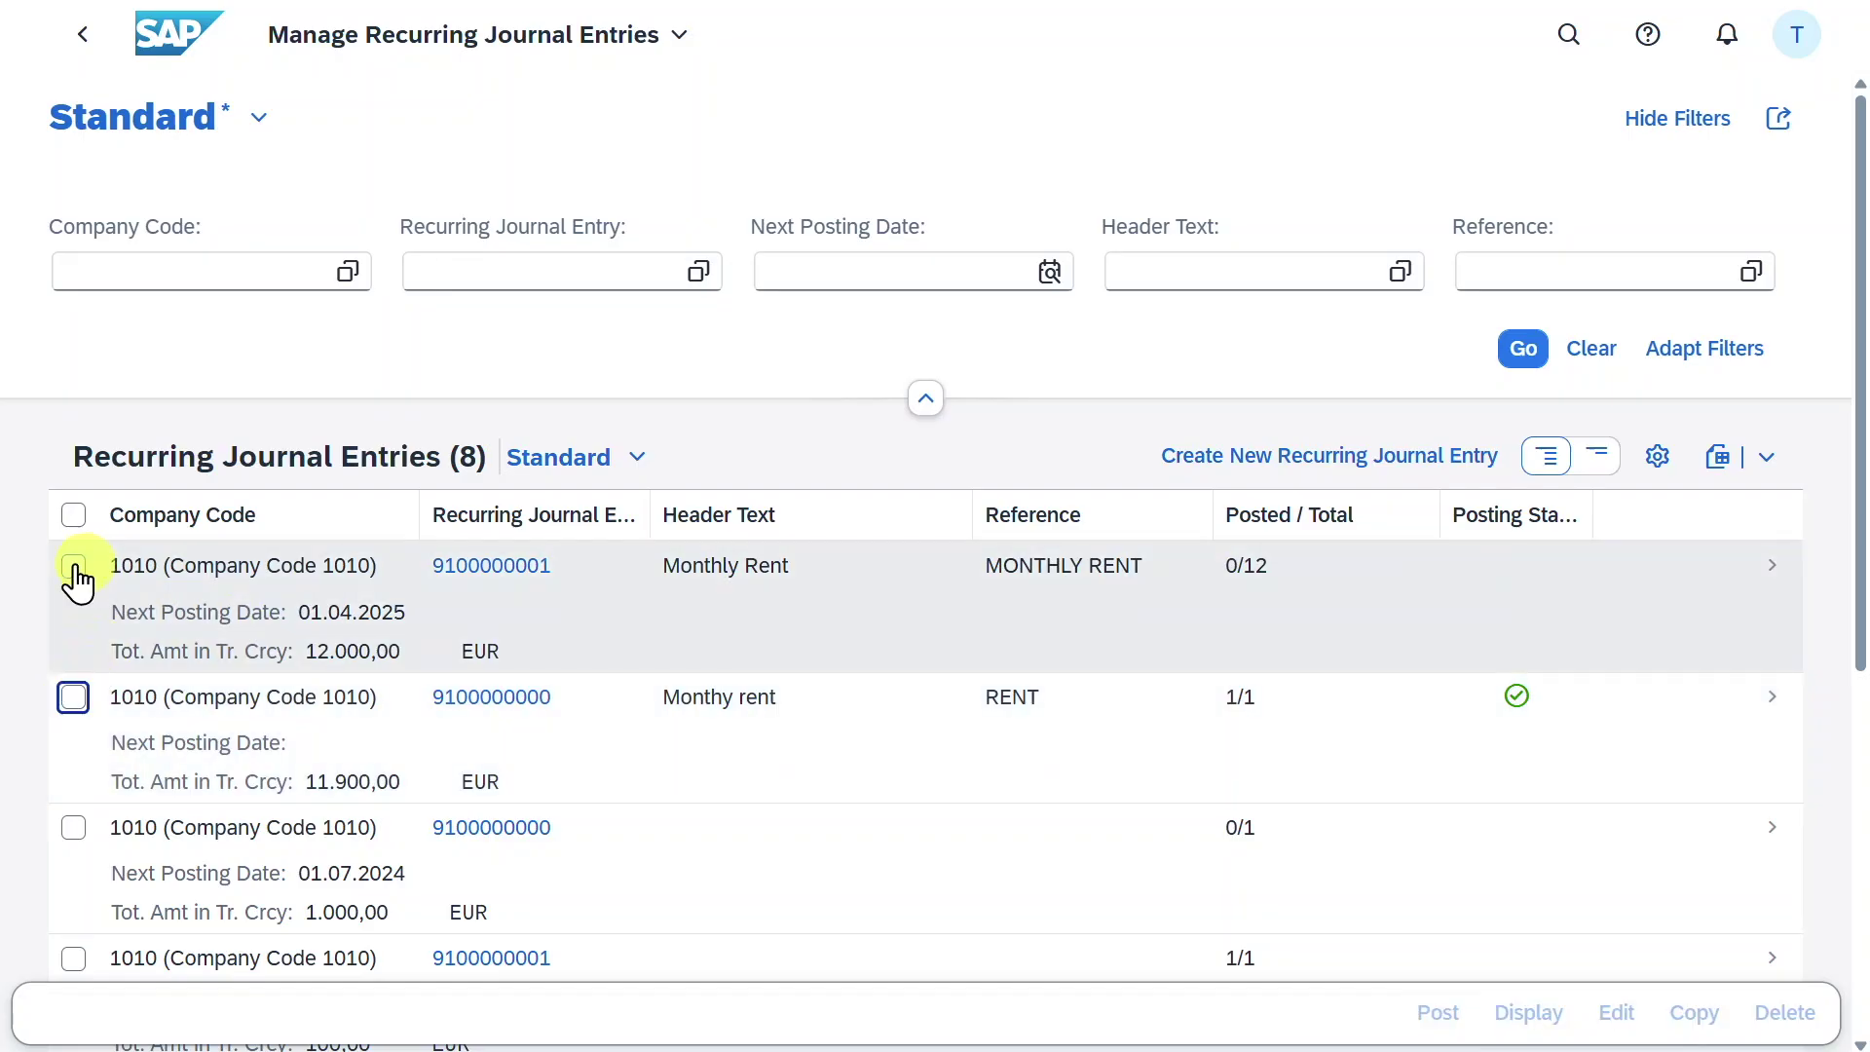
{"action": "left_click", "coordinate": [73, 567]}
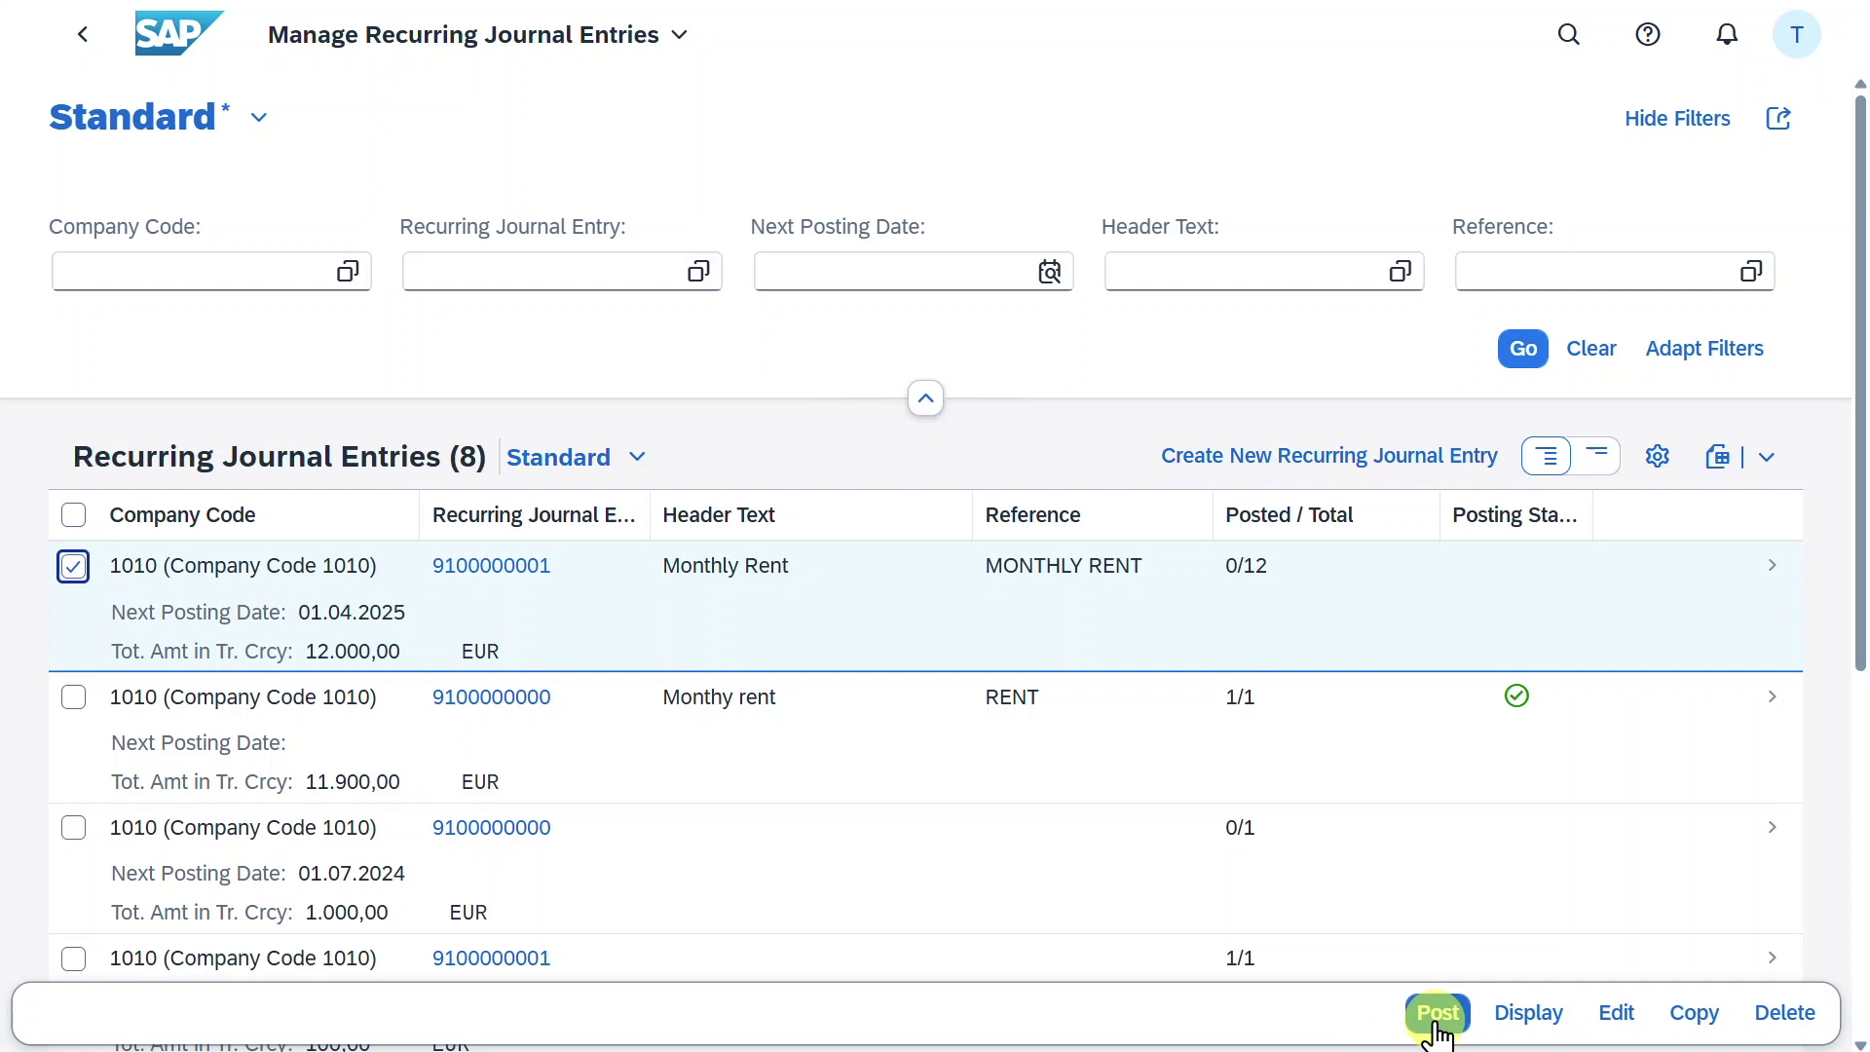
{"action": "left_click", "coordinate": [1438, 1018]}
Change the Post up to Date in the posting confirmation to 10.04.2025.
{"action": "left_click", "coordinate": [1439, 1015]}
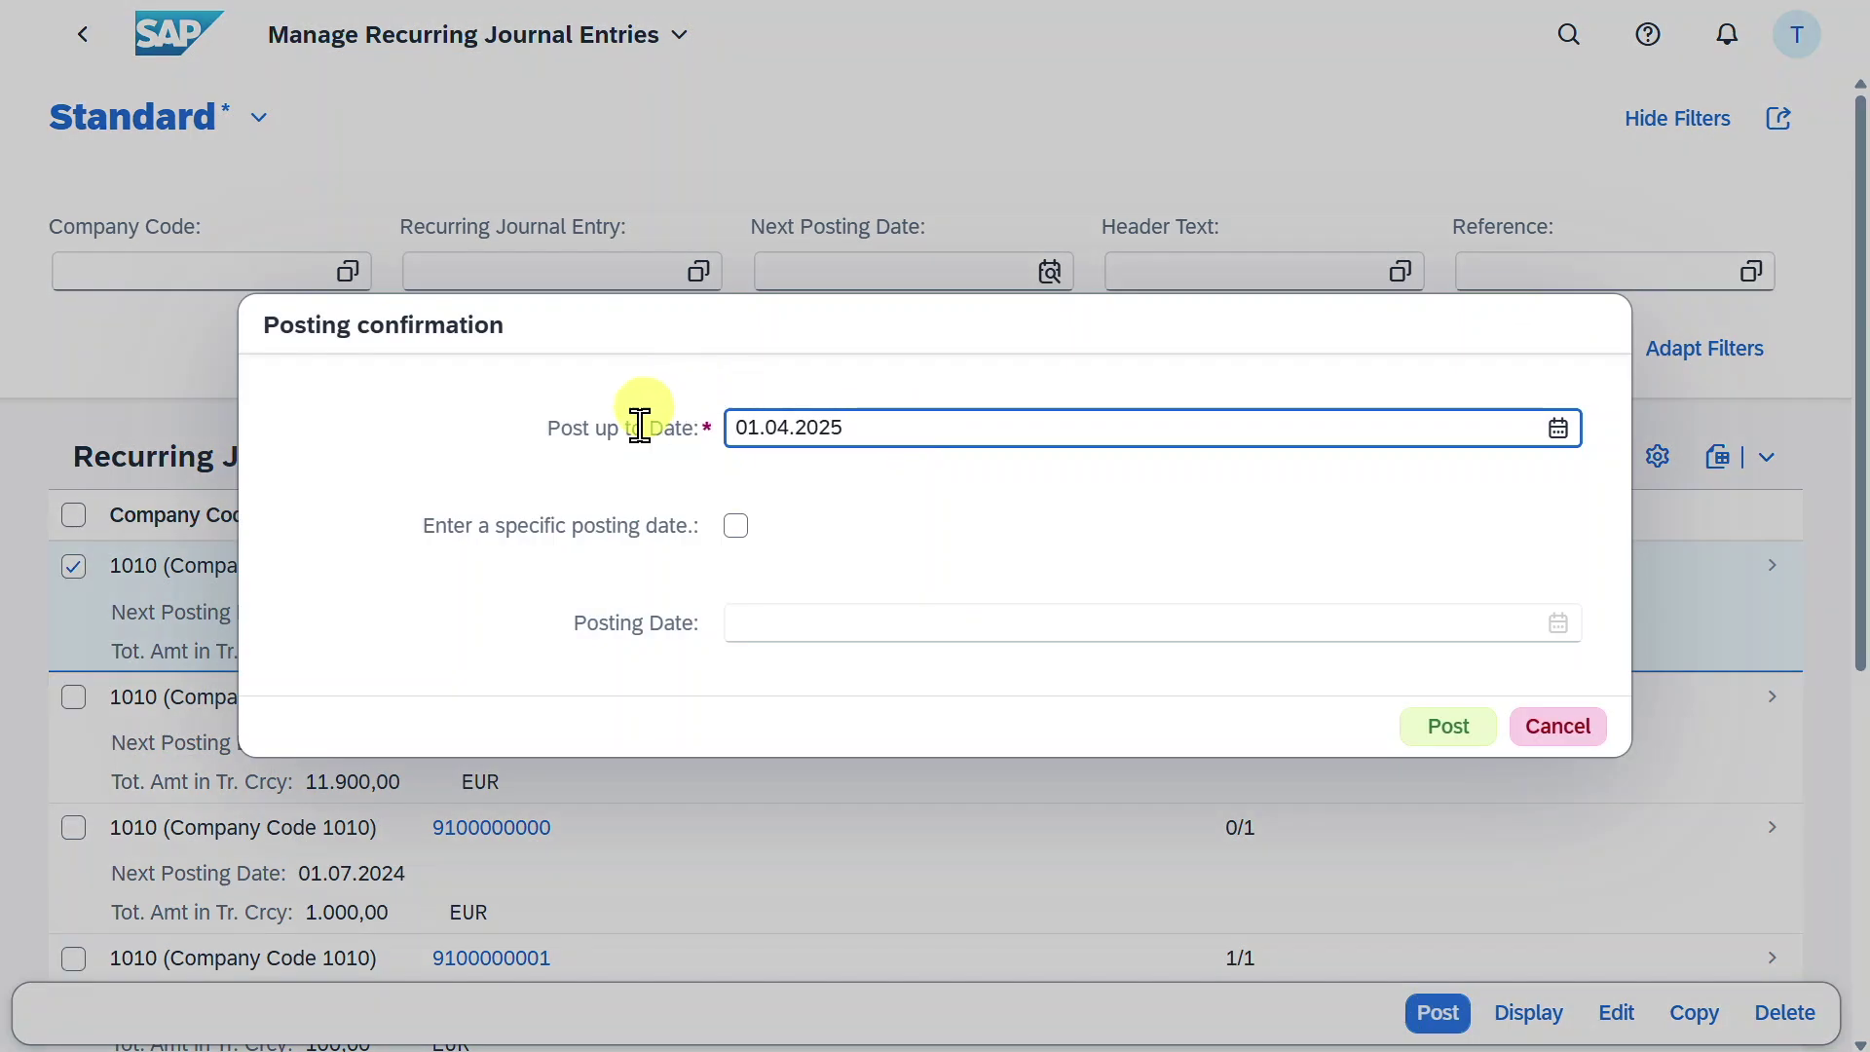
{"action": "left_click_drag", "start_coordinate": [838, 434], "coordinate": [655, 434]}
{"action": "left_click", "coordinate": [873, 431]}
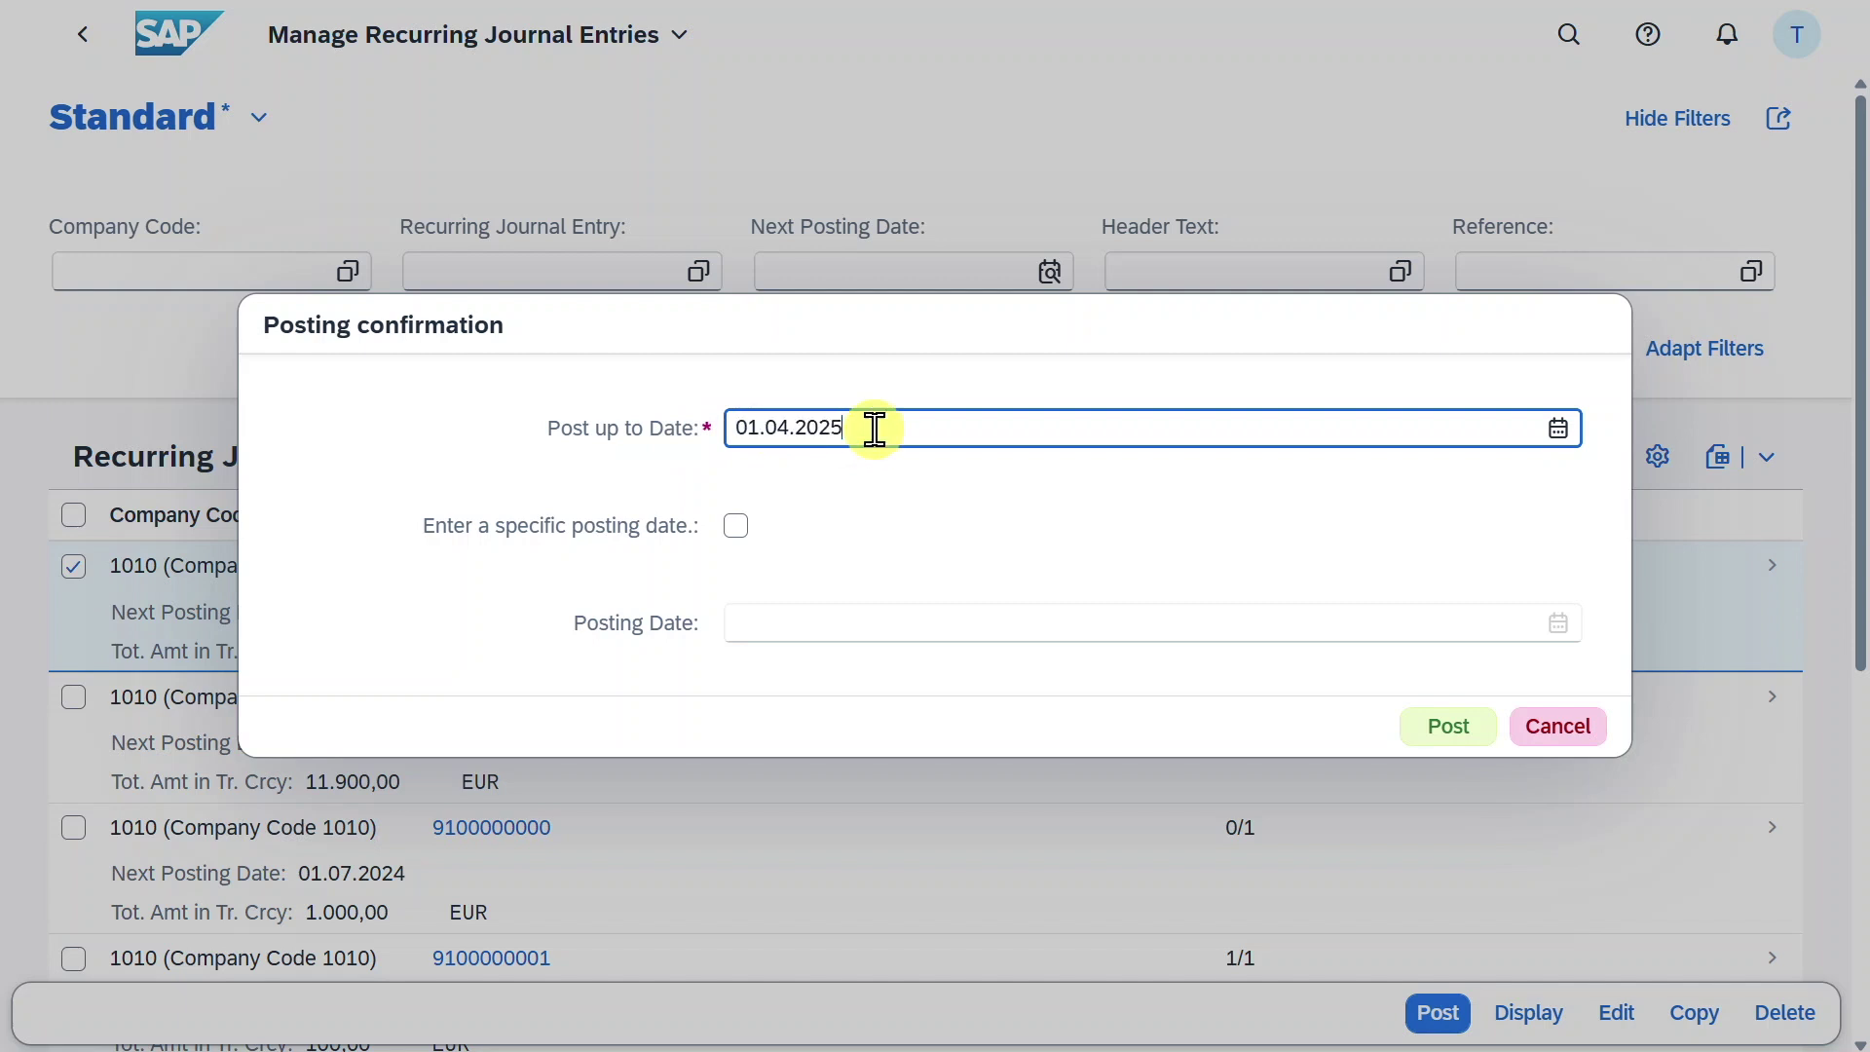
{"action": "double_click", "coordinate": [889, 435]}
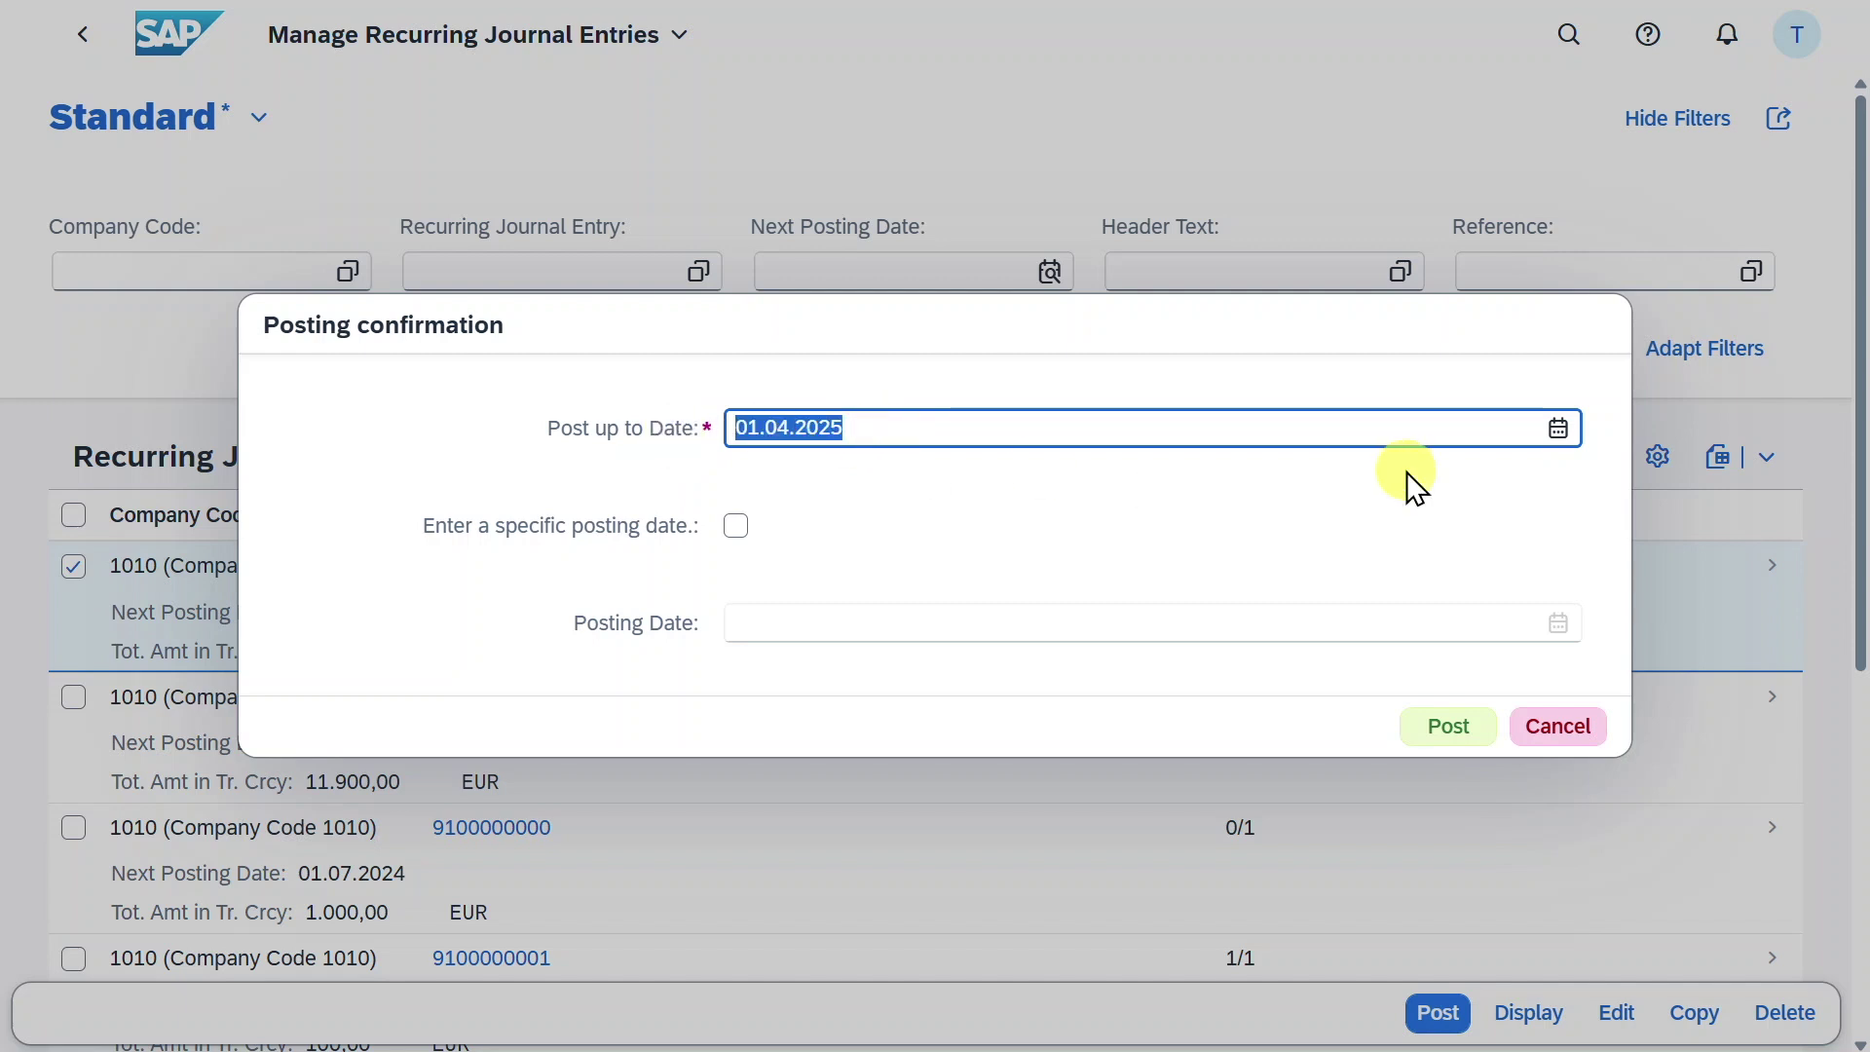
{"action": "type", "text": "10.04.2025"}
{"action": "left_click", "coordinate": [786, 532]}
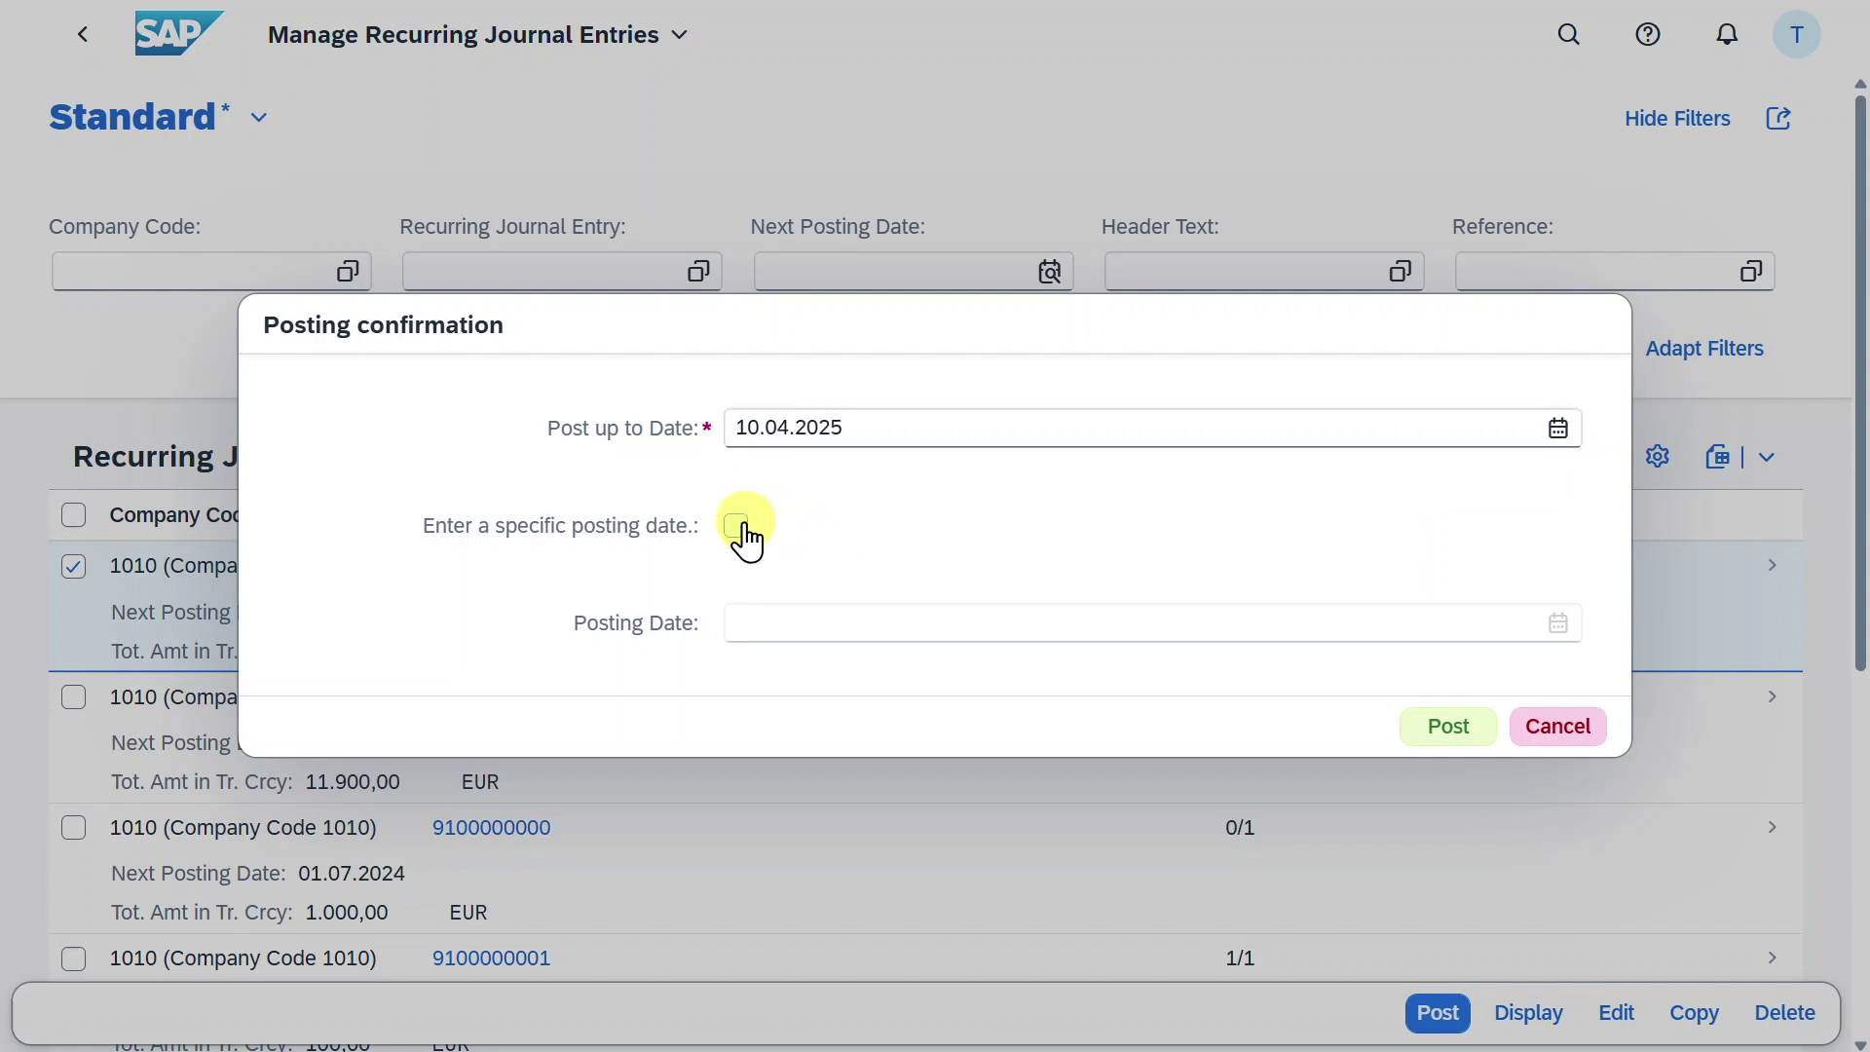
{"action": "left_click", "coordinate": [742, 534]}
{"action": "left_click", "coordinate": [772, 621]}
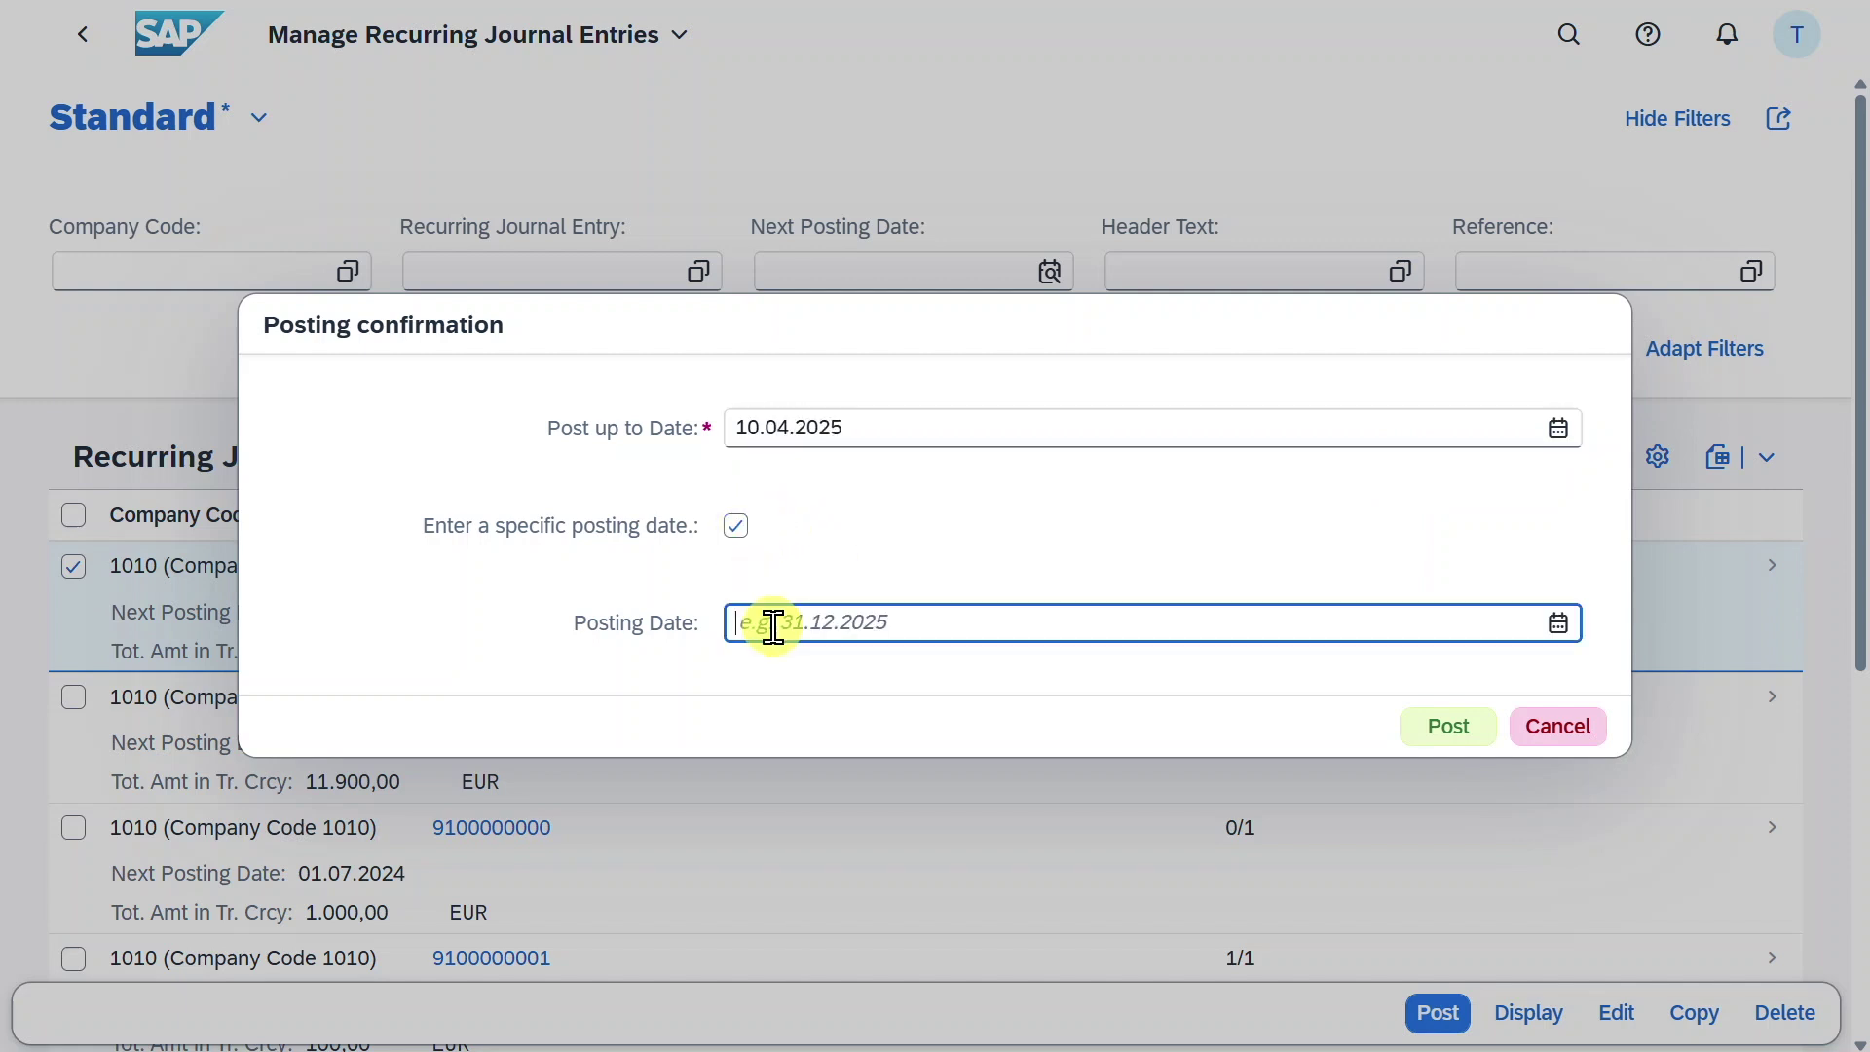
{"action": "left_click", "coordinate": [743, 534]}
{"action": "left_click", "coordinate": [1445, 739]}
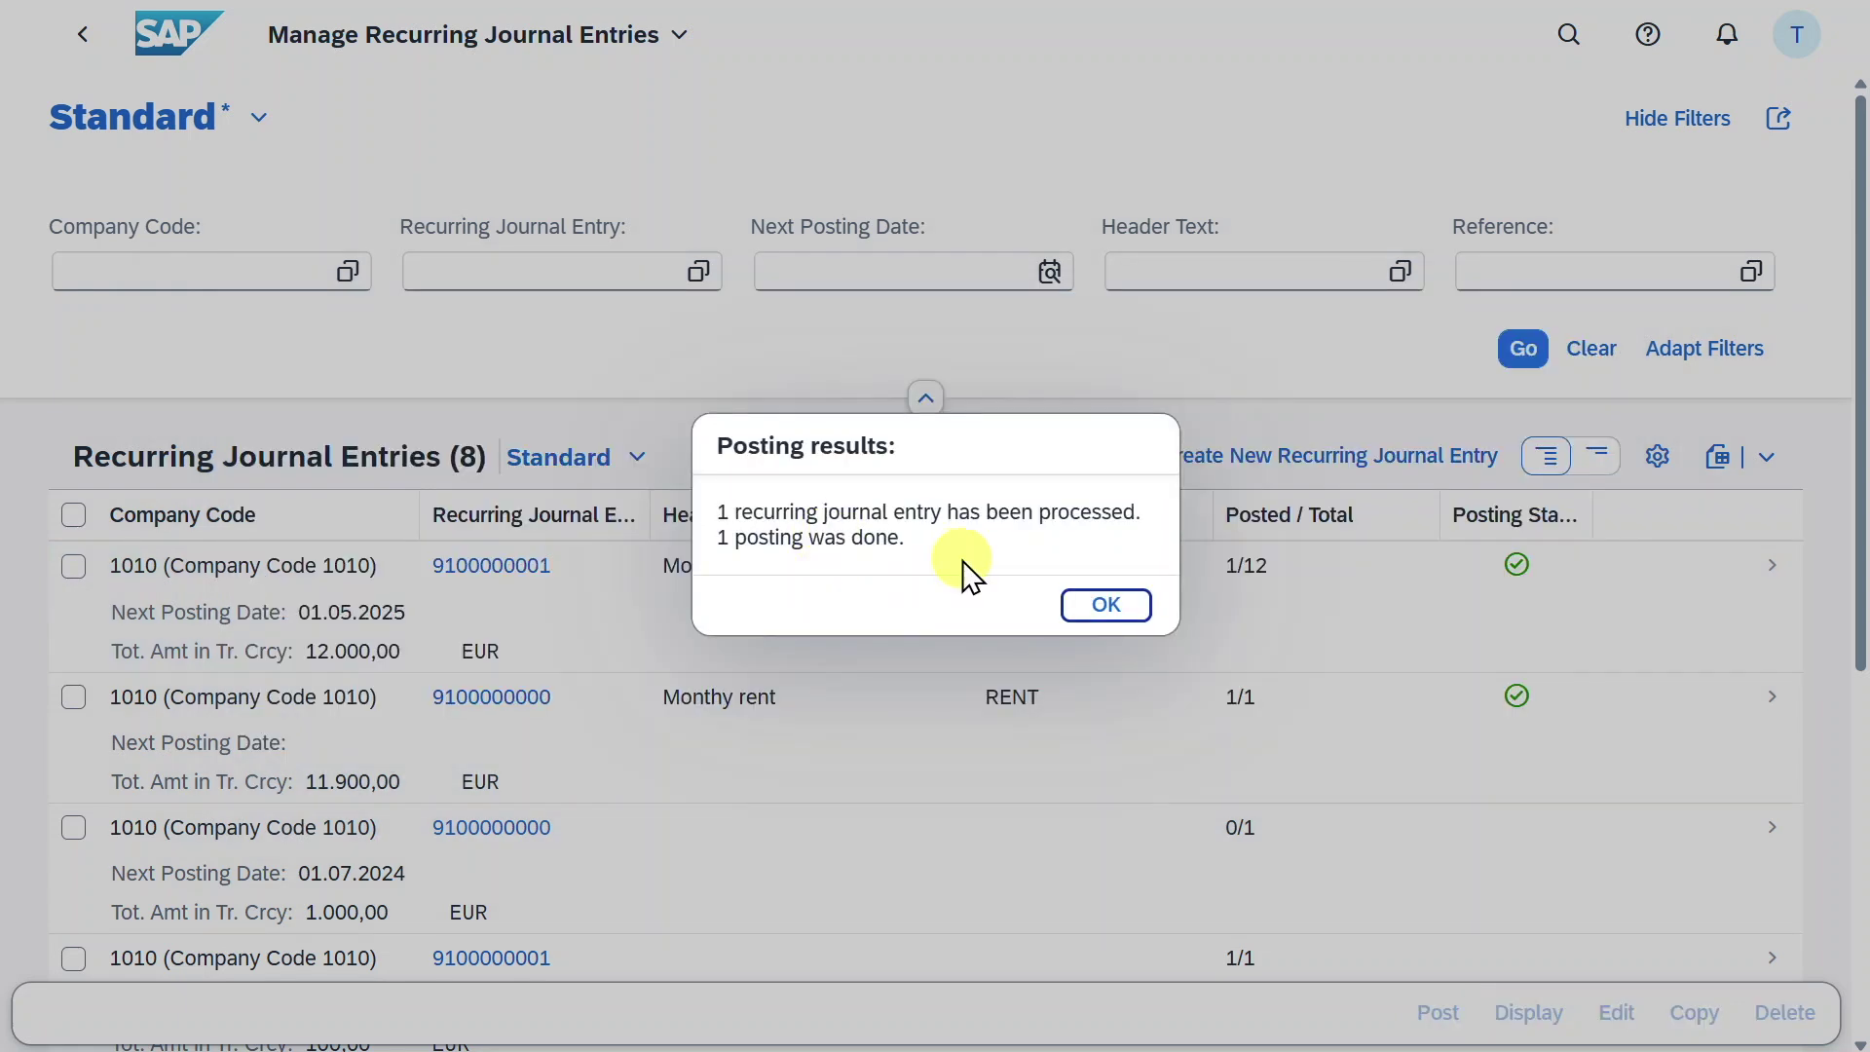
{"action": "left_click", "coordinate": [1106, 604]}
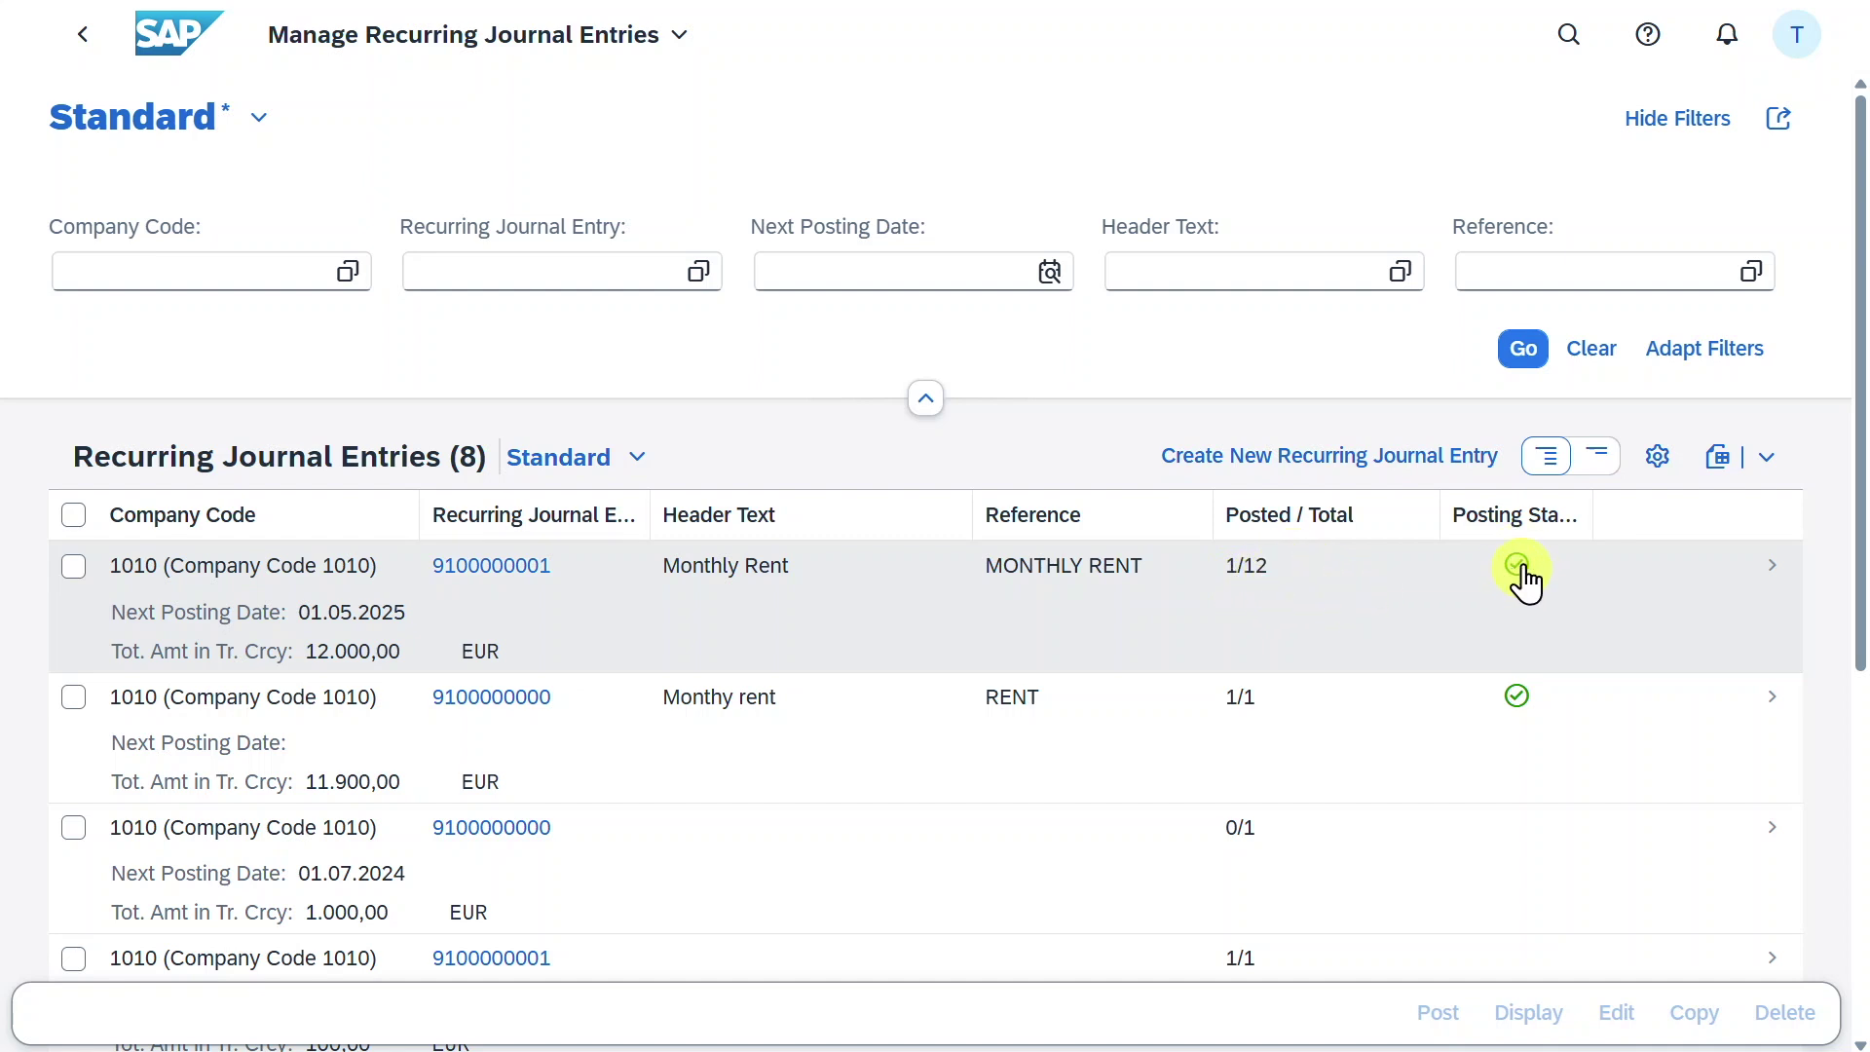
{"action": "left_click", "coordinate": [1777, 574]}
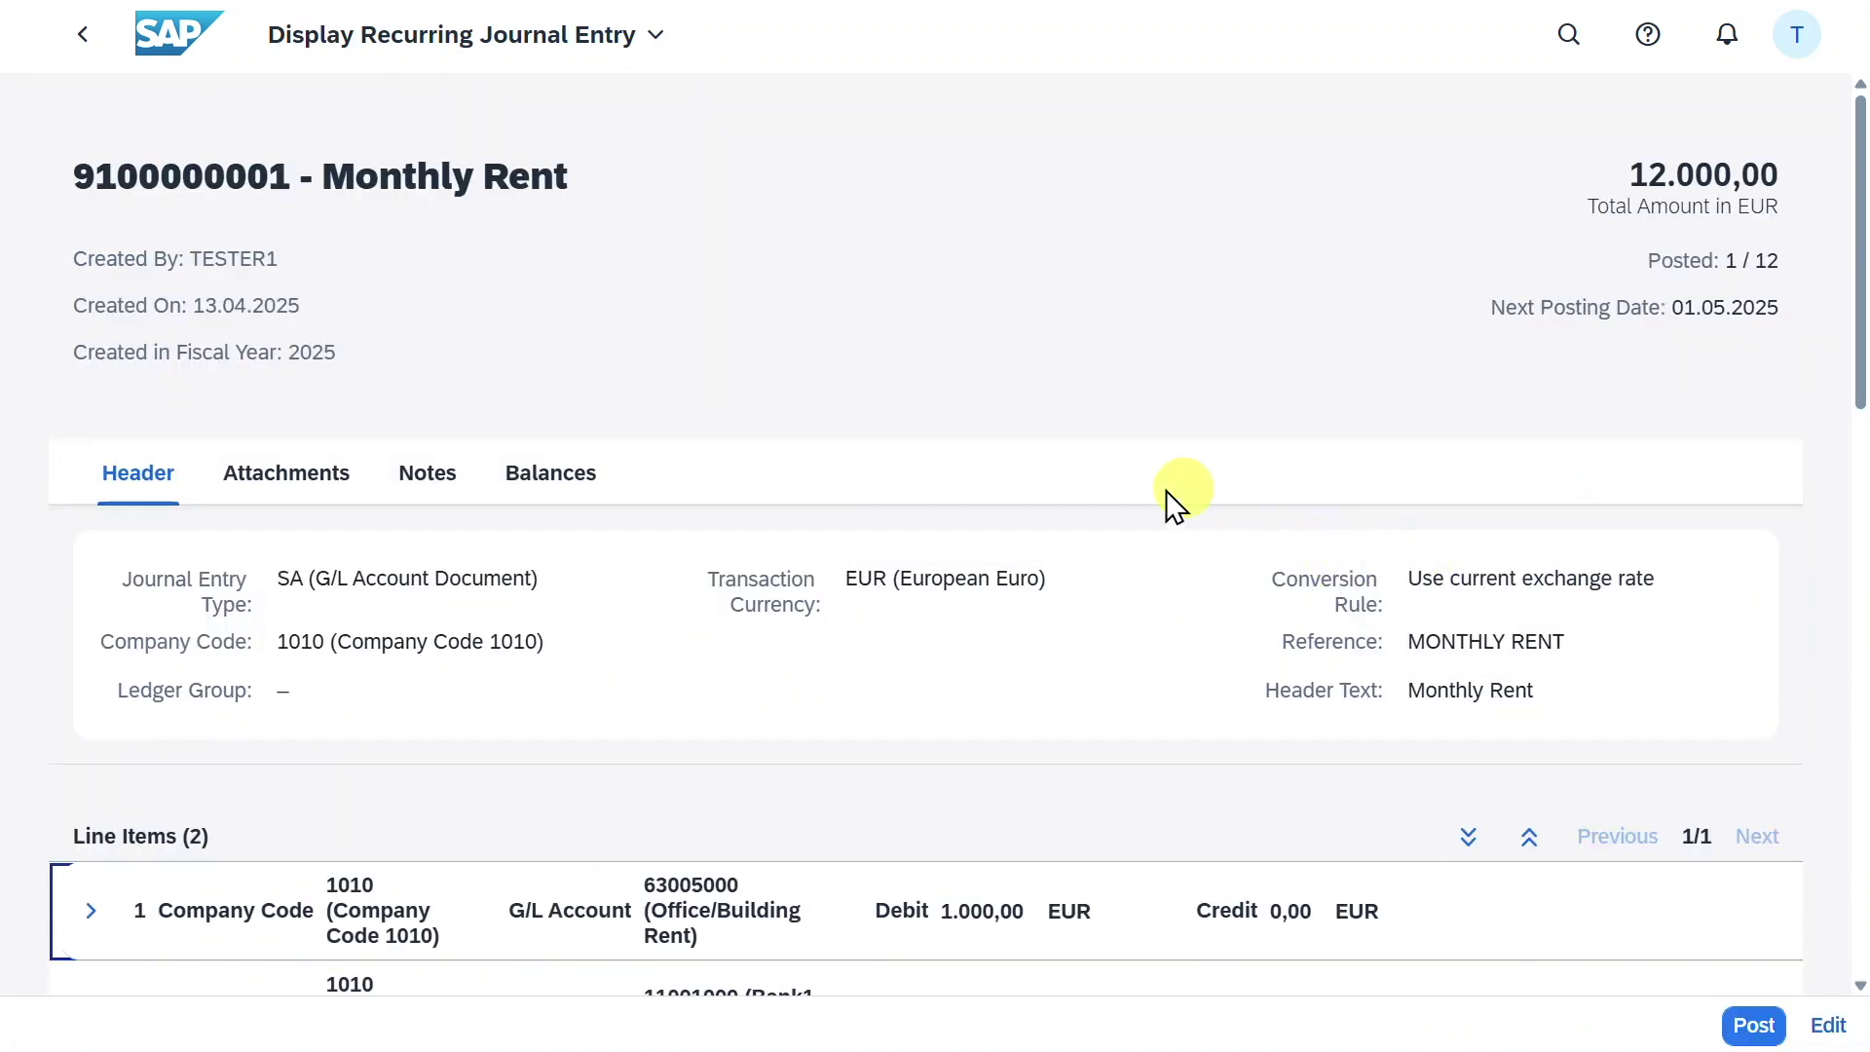
Open journal entry 100000111 from the first 1.000,00 posting in Manage Journal Entries.
{"action": "left_click_drag", "start_coordinate": [1500, 302], "coordinate": [1782, 298]}
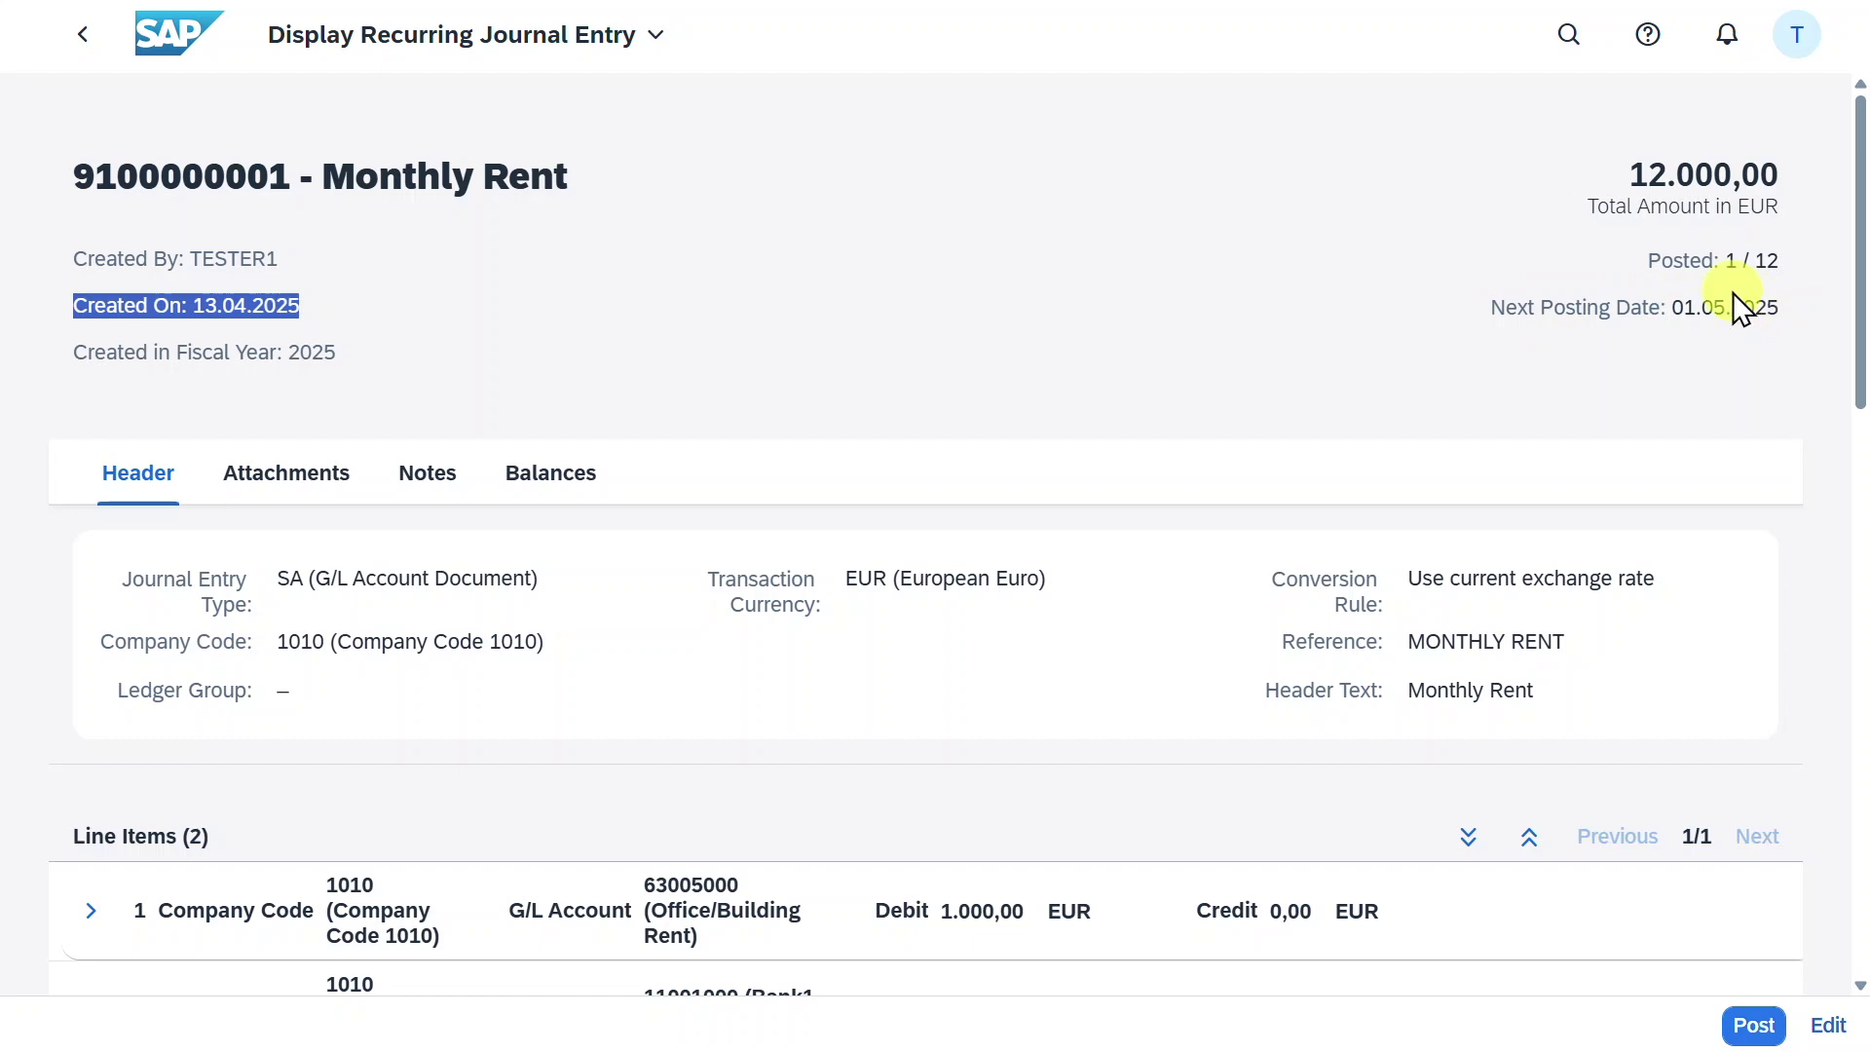
{"action": "scroll", "coordinate": [1726, 288], "scroll_direction": "down", "scroll_amount": 1}
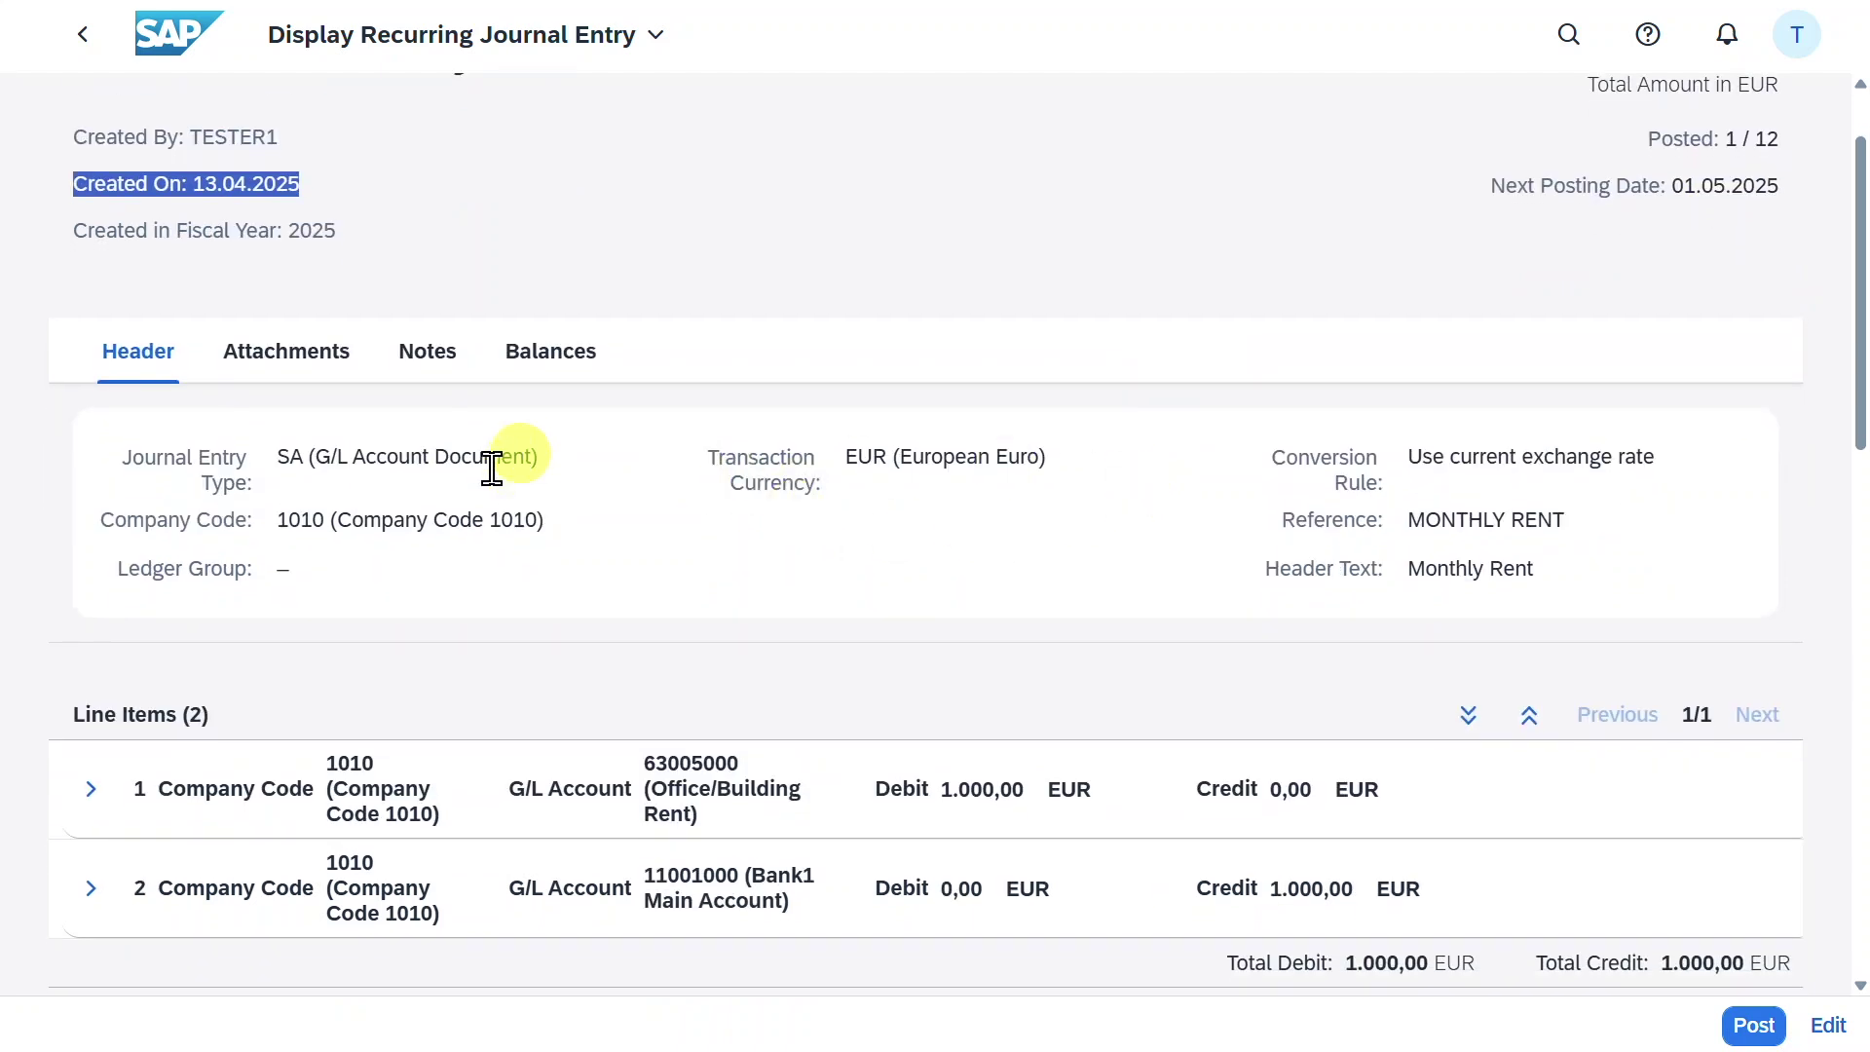
{"action": "scroll", "coordinate": [849, 573], "scroll_direction": "down", "scroll_amount": 4}
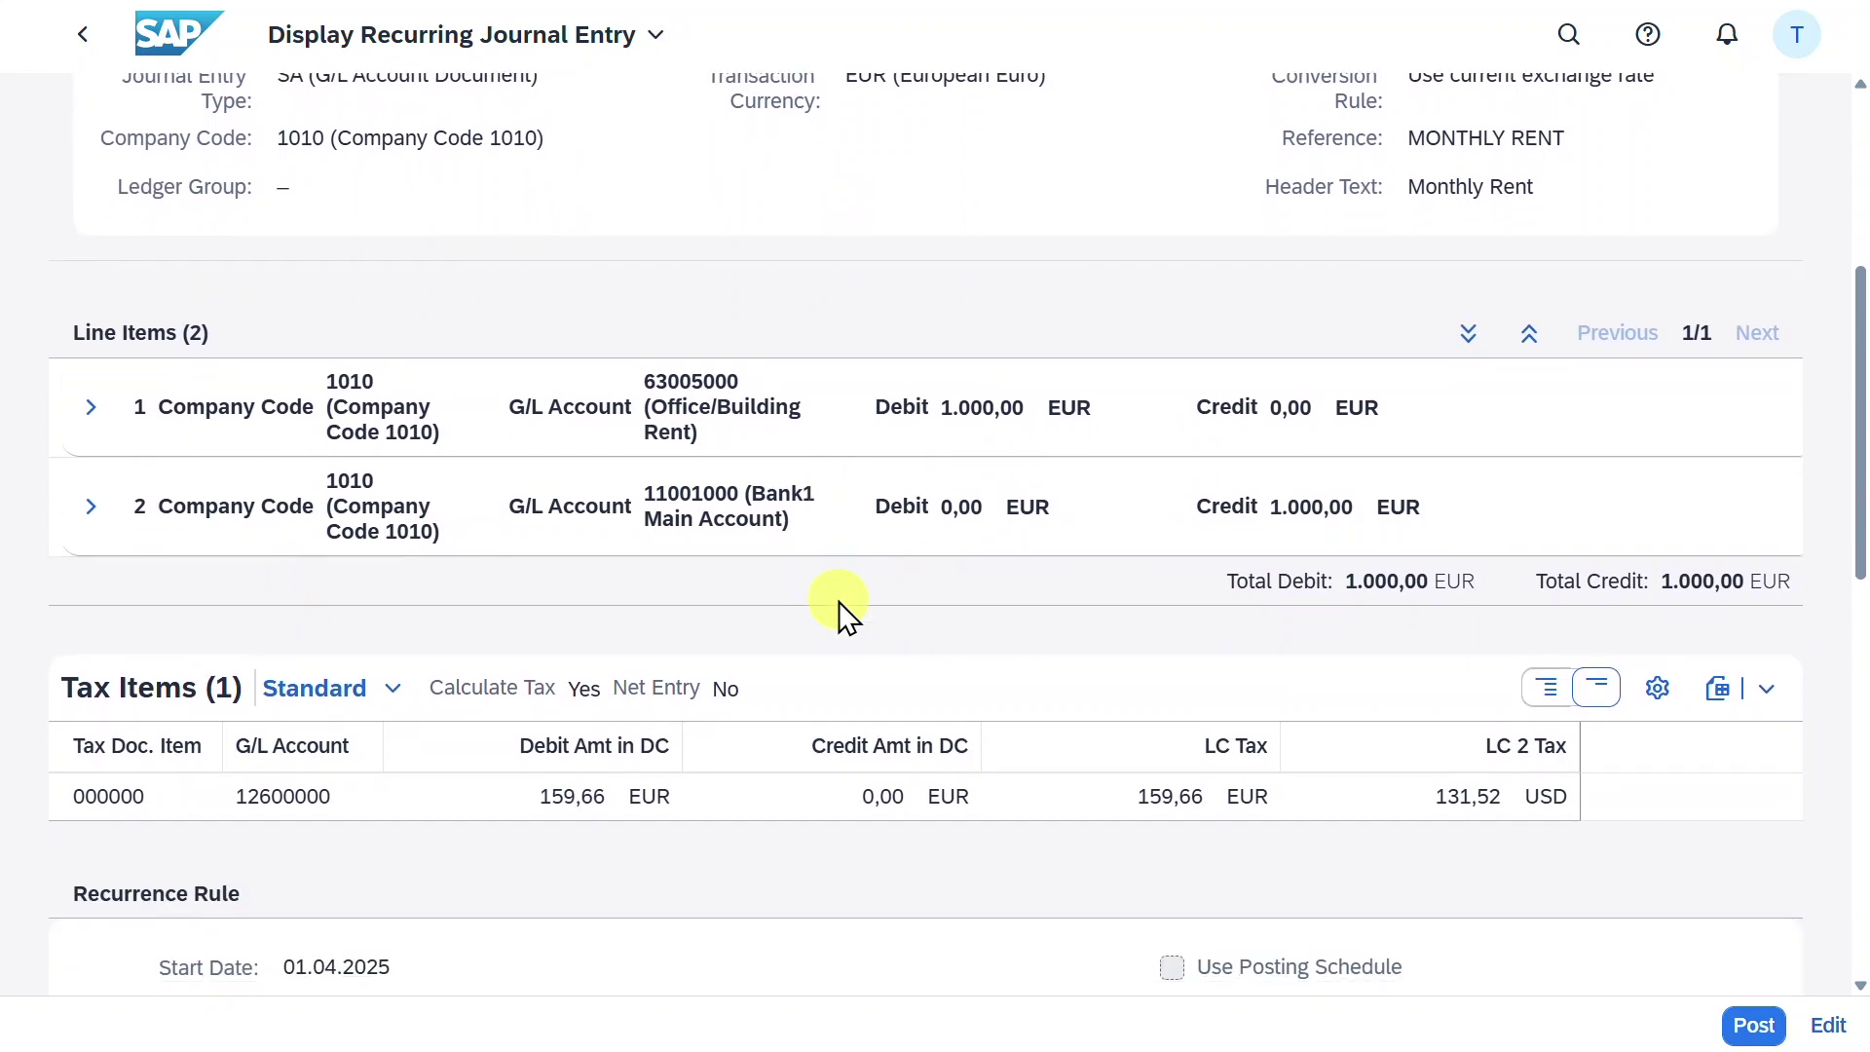
{"action": "scroll", "coordinate": [839, 600], "scroll_direction": "down", "scroll_amount": 1}
{"action": "scroll", "coordinate": [682, 585], "scroll_direction": "down", "scroll_amount": 4}
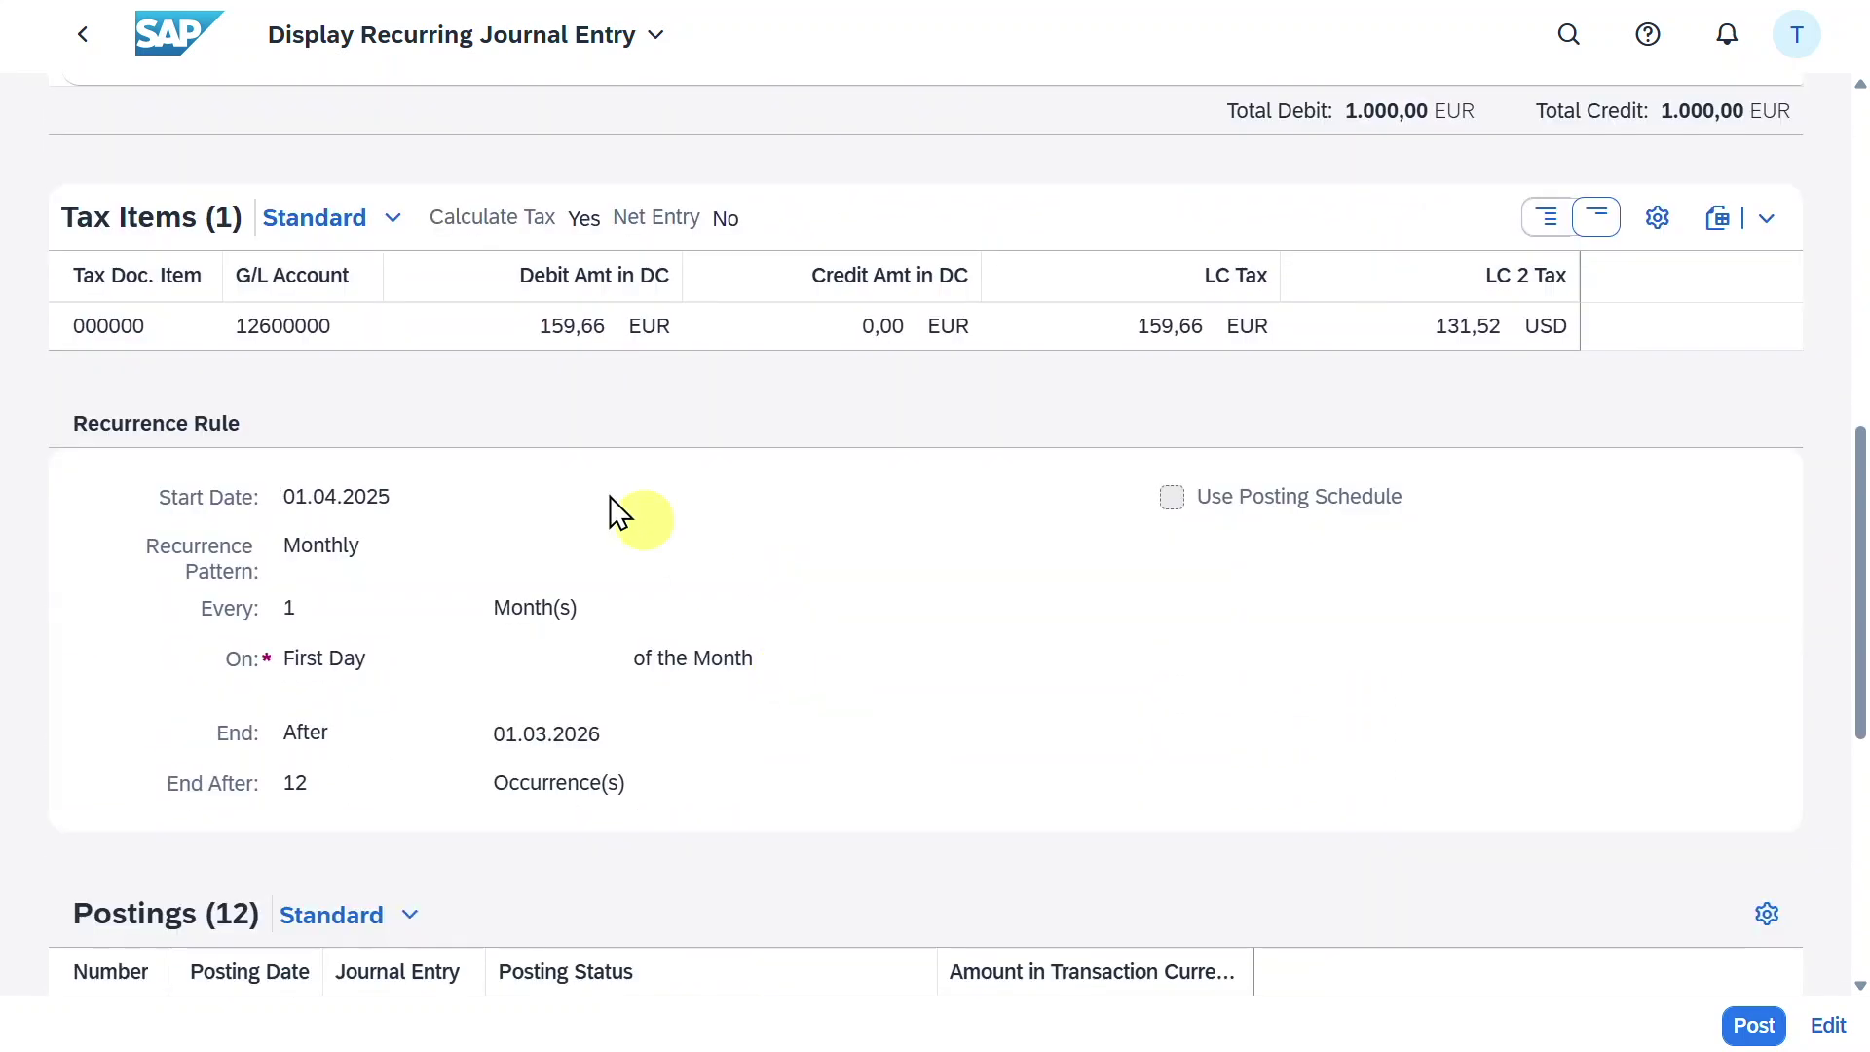
{"action": "scroll", "coordinate": [615, 609], "scroll_direction": "down", "scroll_amount": 5}
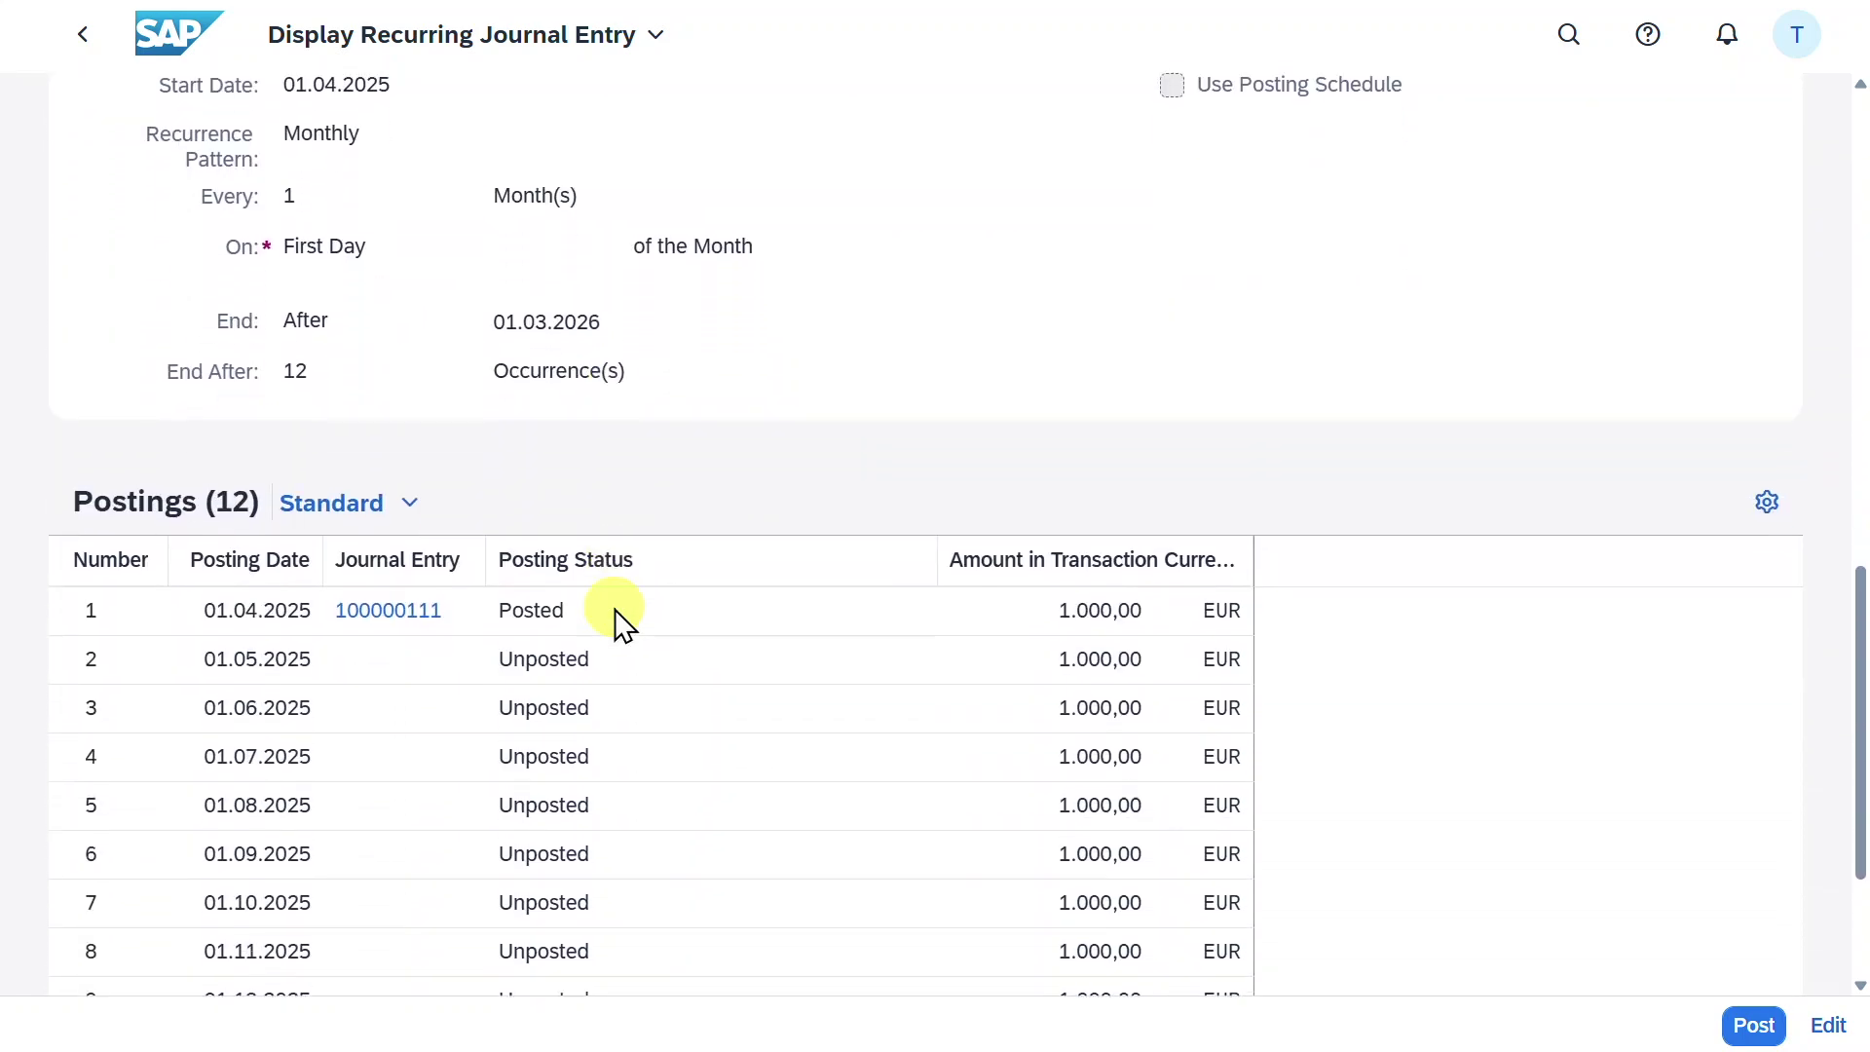
{"action": "scroll", "coordinate": [615, 610], "scroll_direction": "down", "scroll_amount": 2}
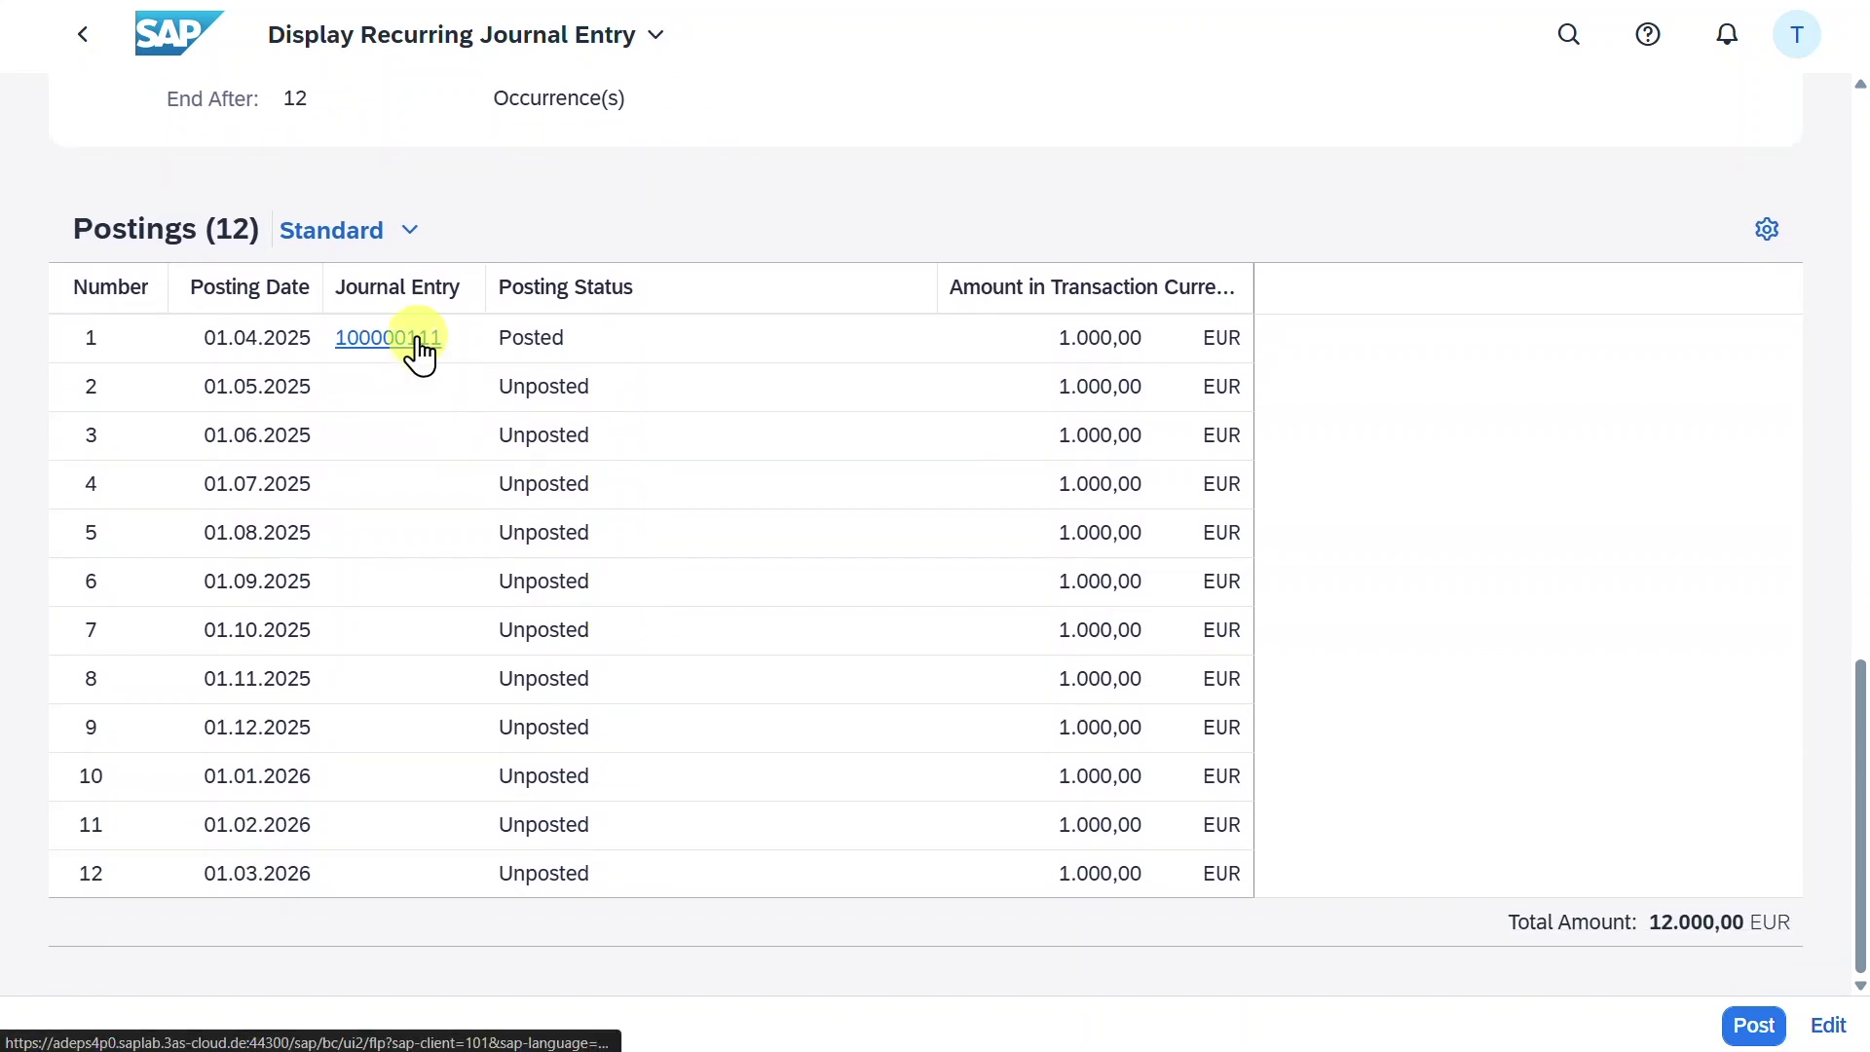
{"action": "double_click", "coordinate": [1099, 338]}
{"action": "double_click", "coordinate": [378, 338]}
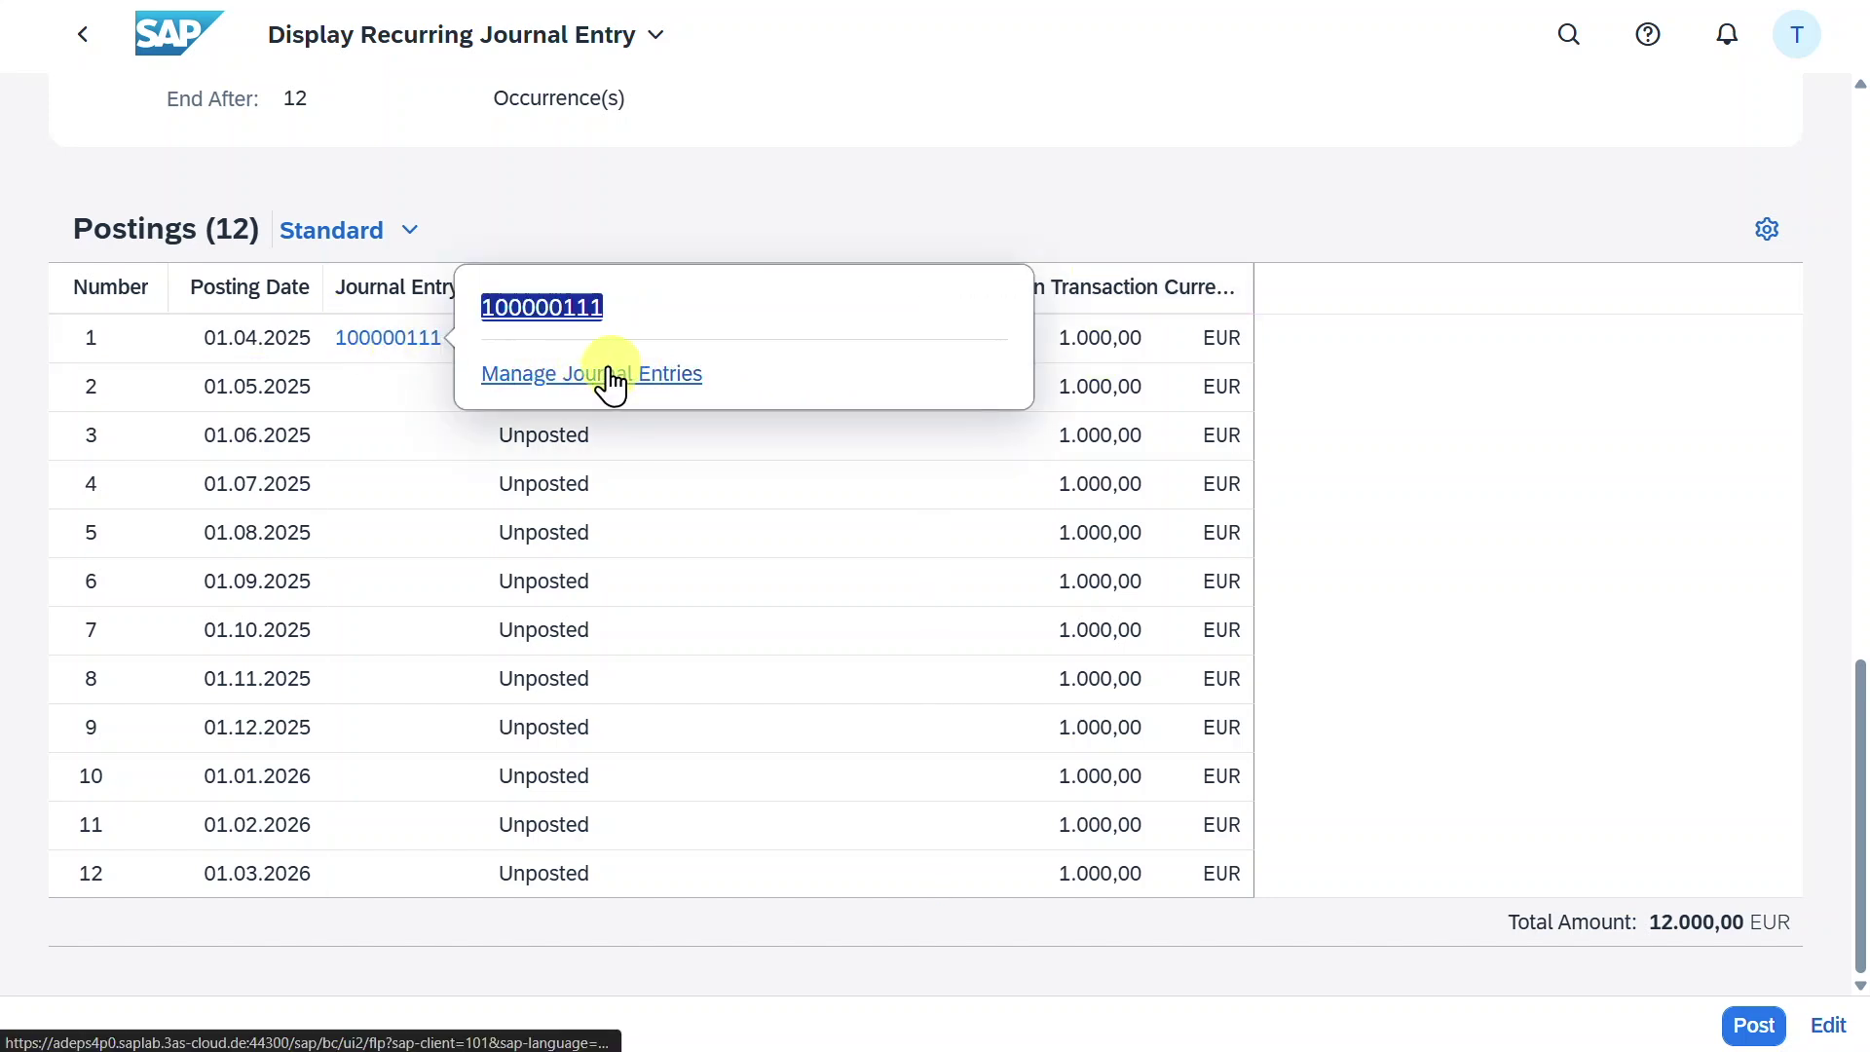
{"action": "left_click", "coordinate": [624, 379]}
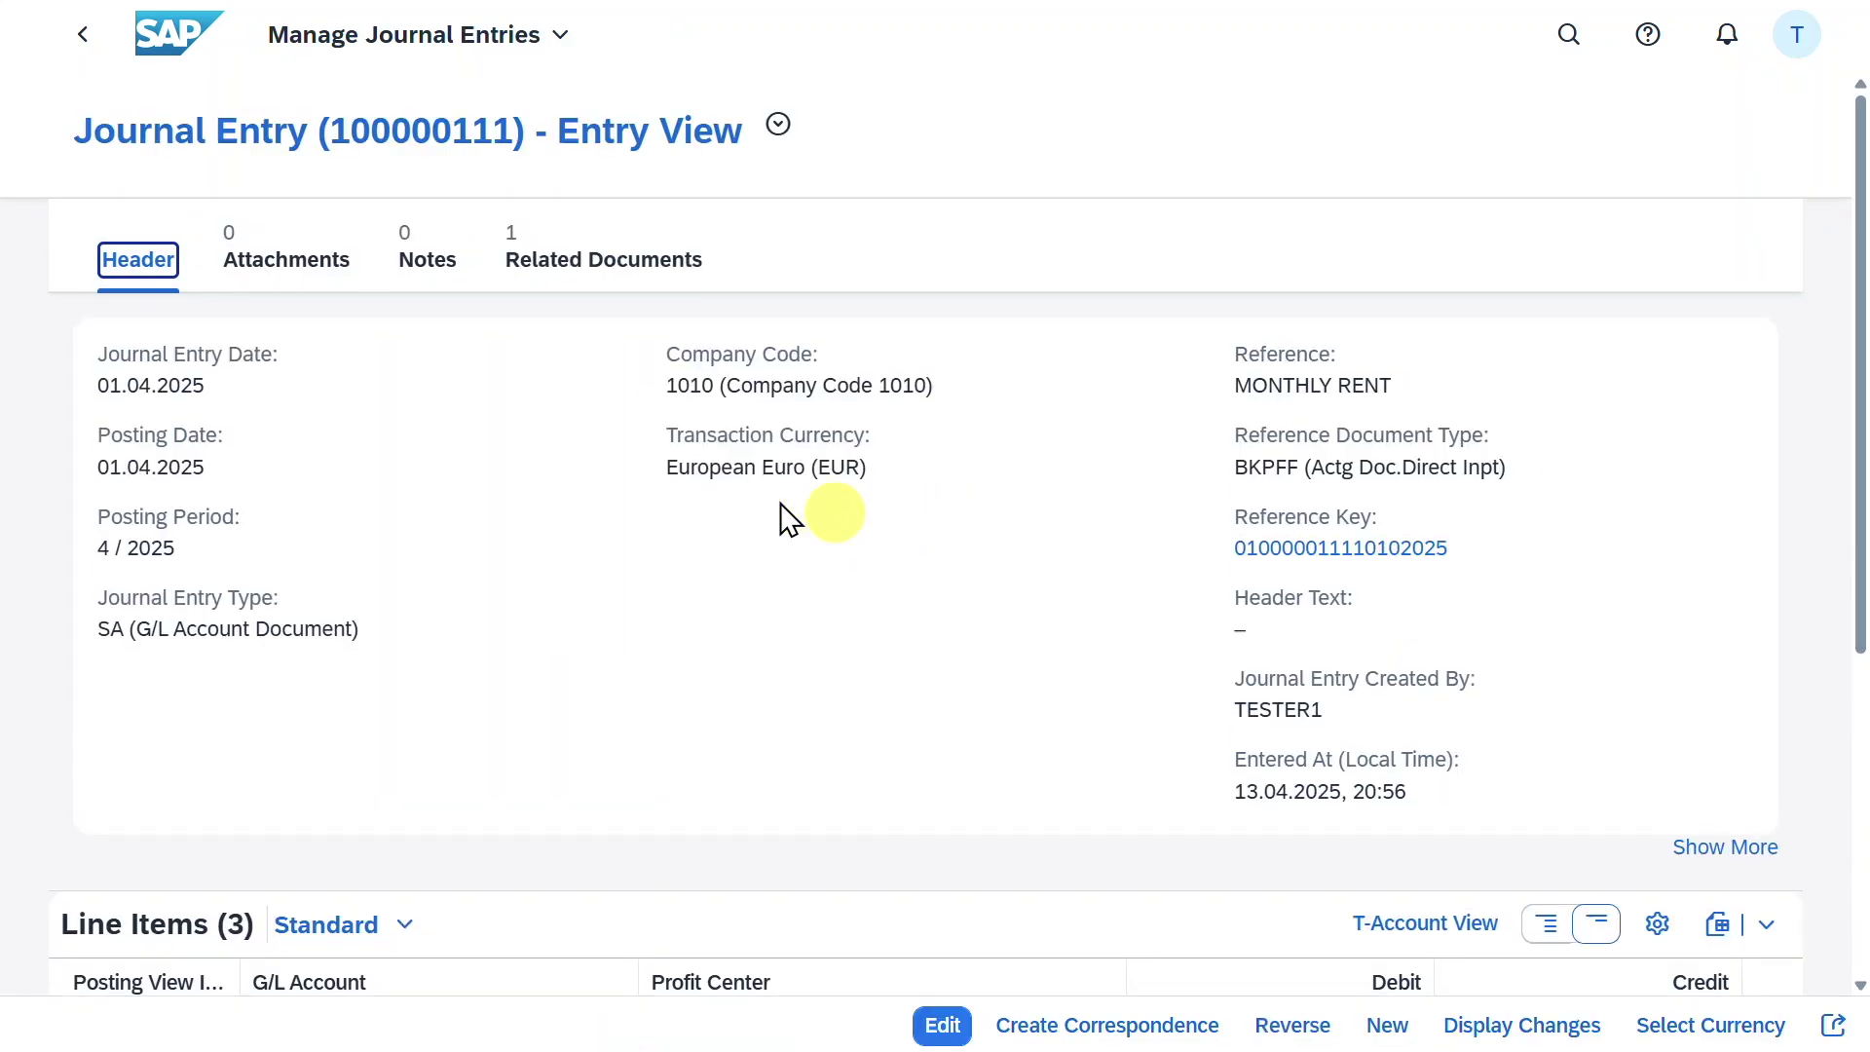
Review journal entry 100000111's lines: 840,34 rent, 159,66 V1 input tax, 1.000,00 bank credit.
{"action": "left_click", "coordinate": [183, 460]}
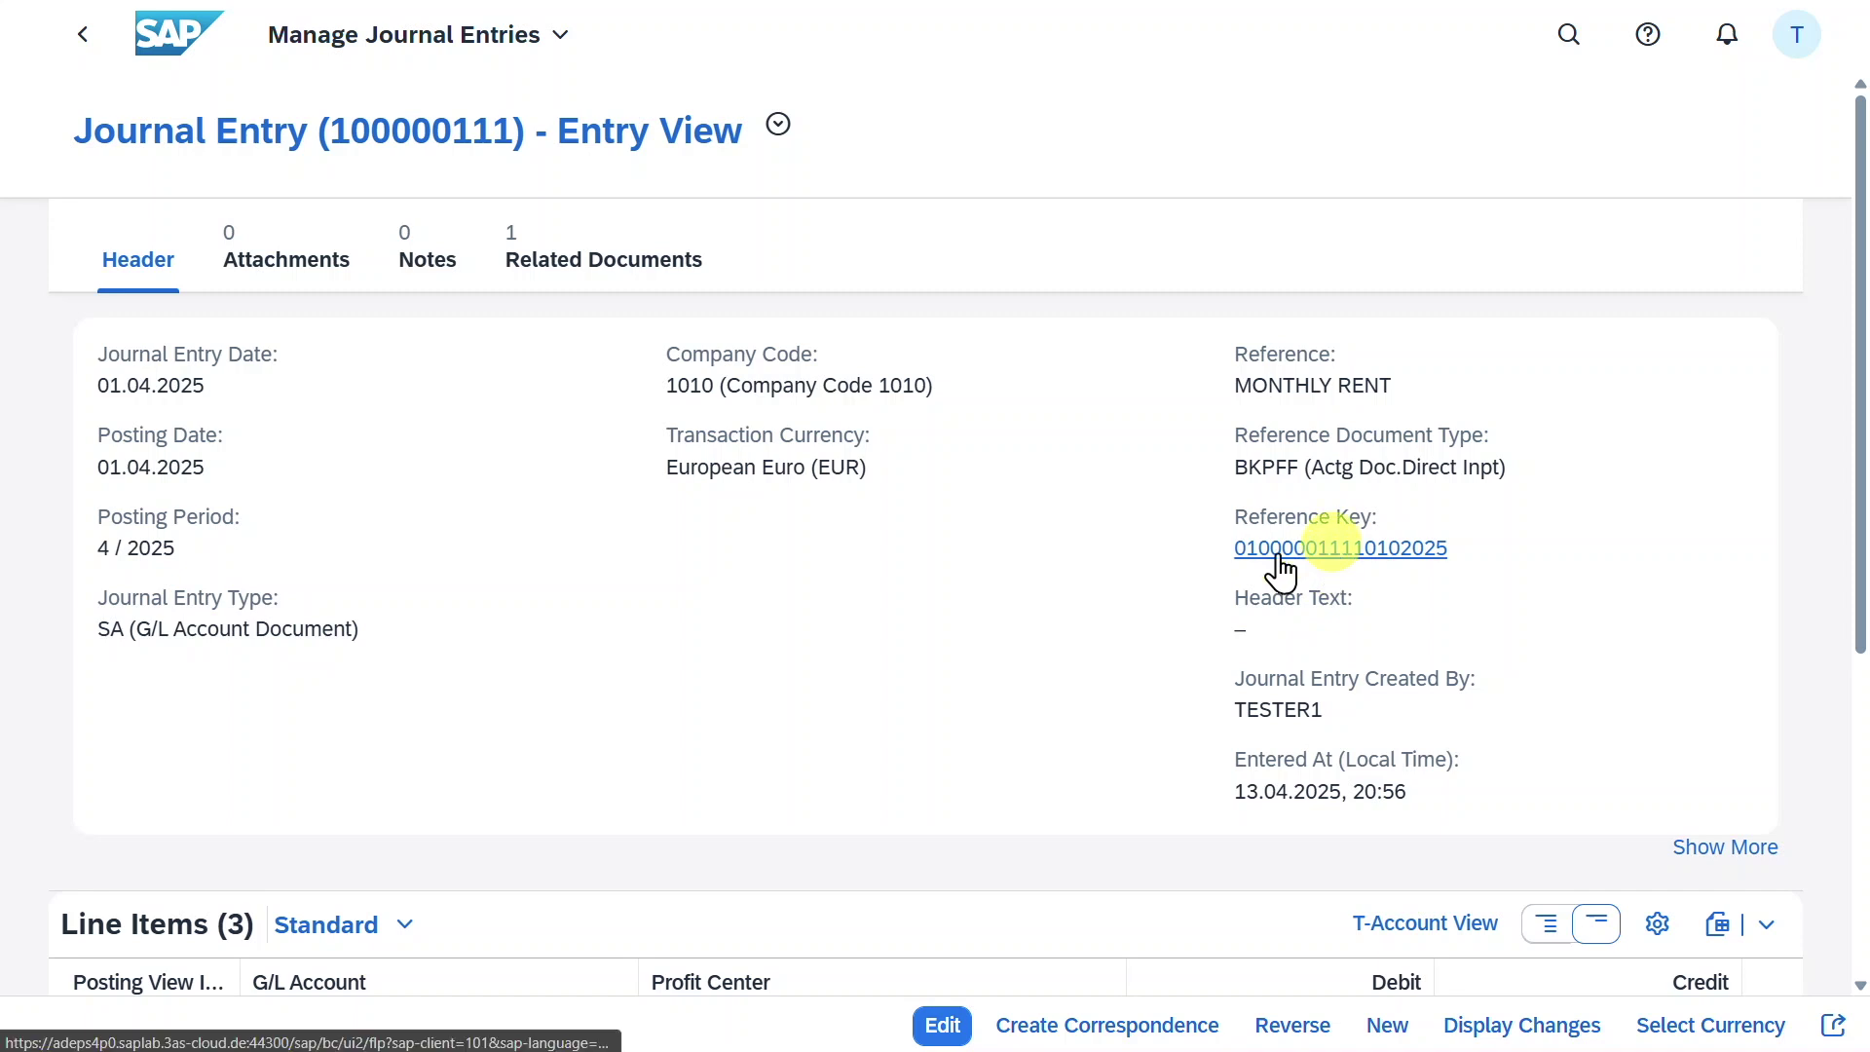
{"action": "scroll", "coordinate": [994, 559], "scroll_direction": "down", "scroll_amount": 3}
{"action": "scroll", "coordinate": [999, 546], "scroll_direction": "down", "scroll_amount": 1}
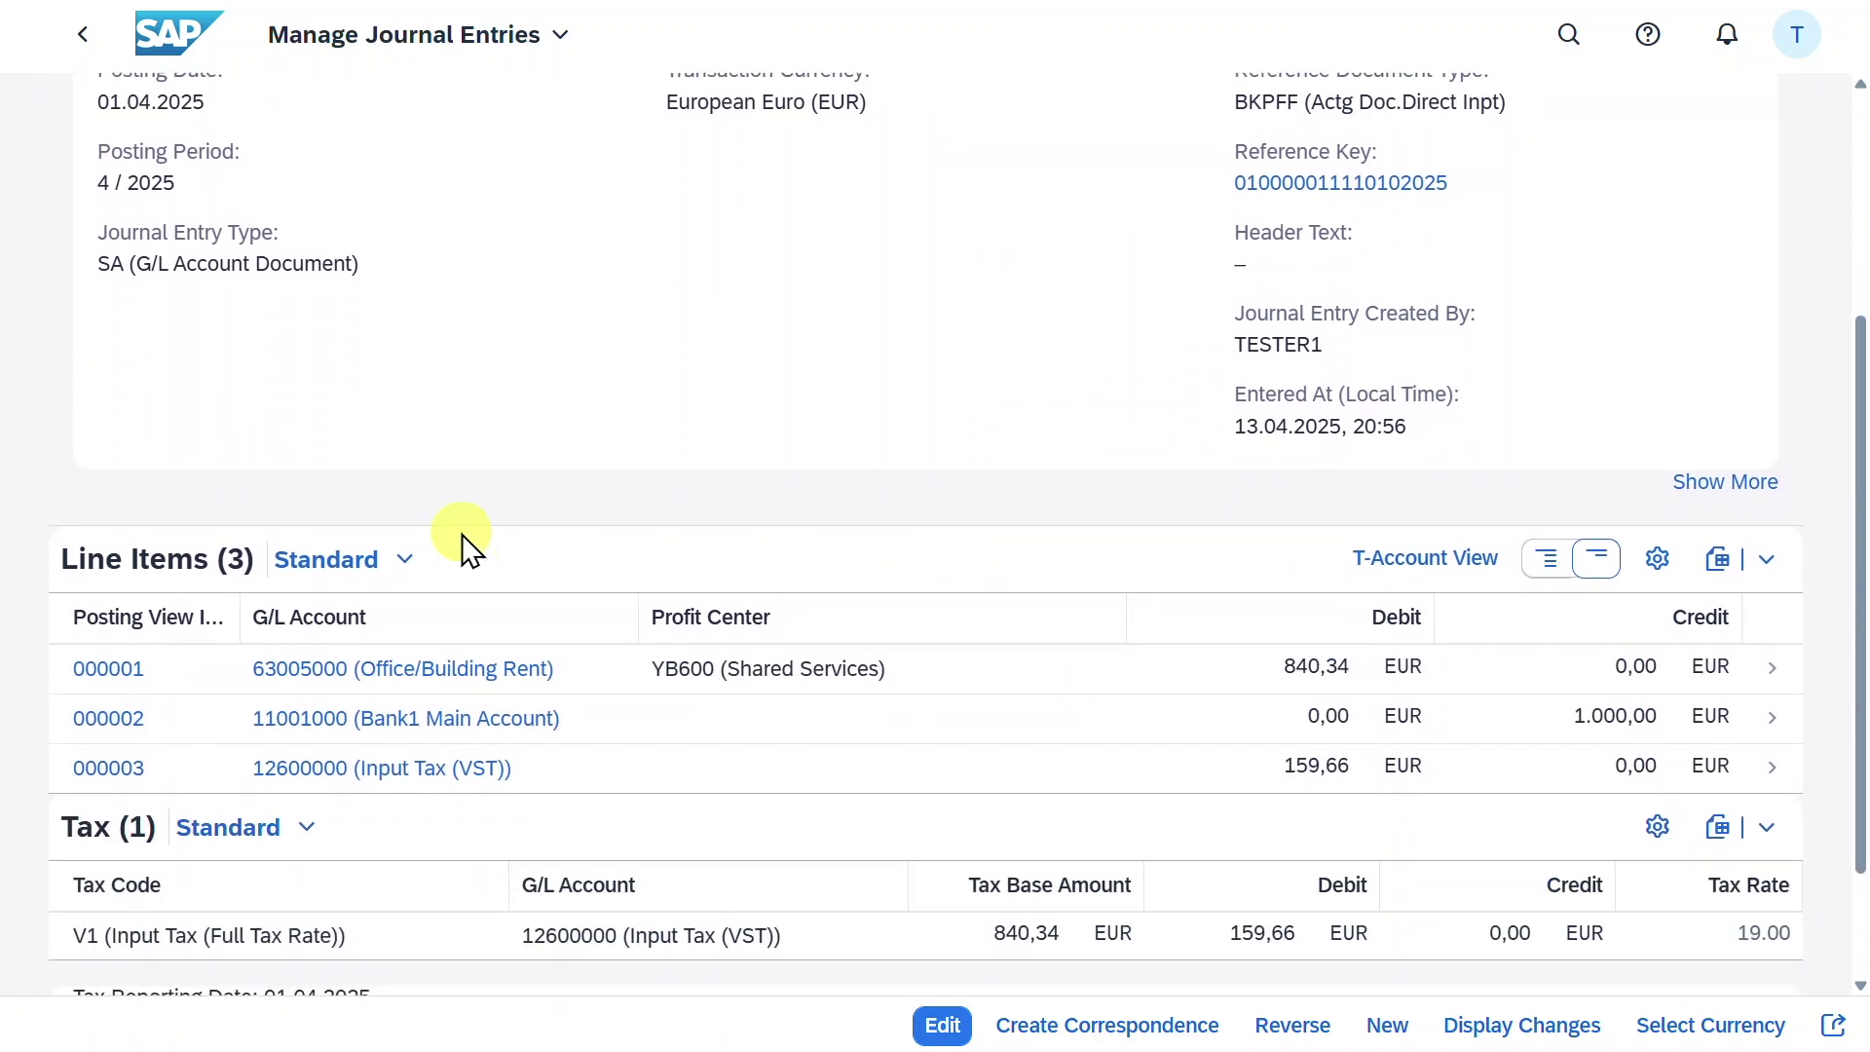
{"action": "scroll", "coordinate": [555, 569], "scroll_direction": "down", "scroll_amount": 1}
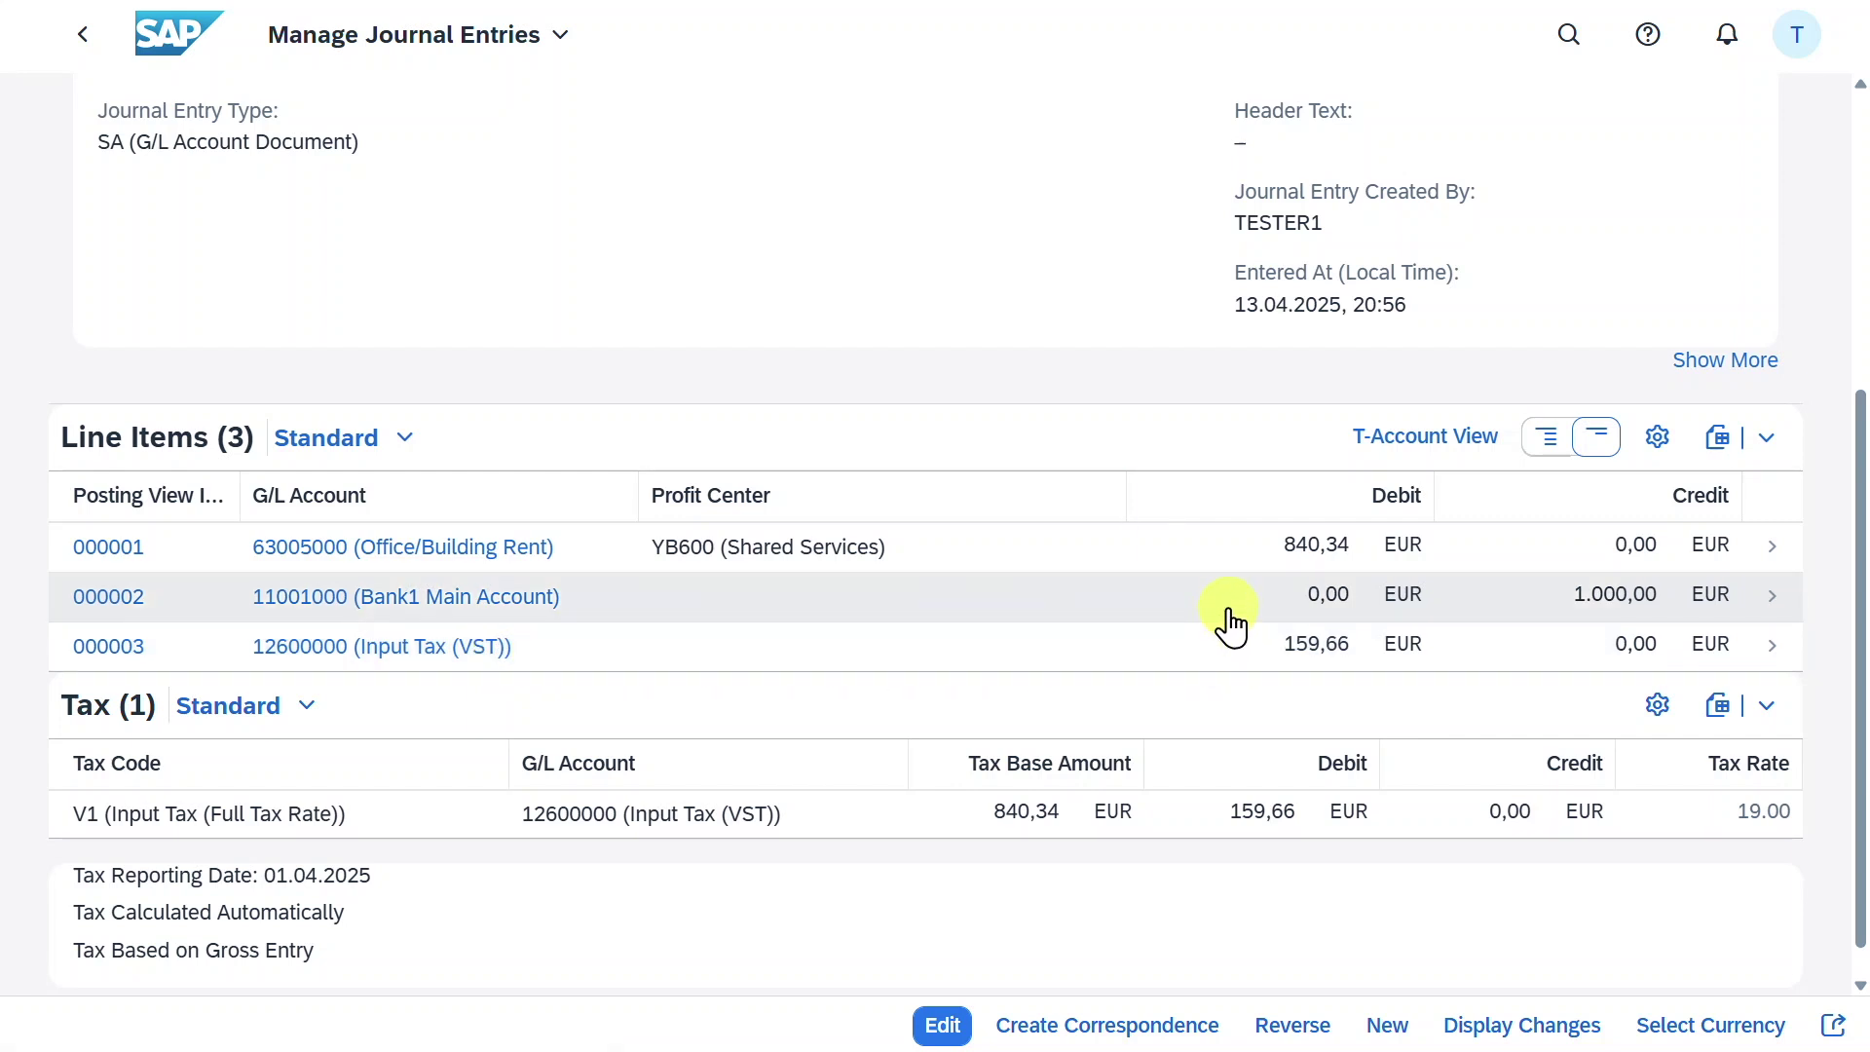
{"action": "scroll", "coordinate": [1224, 618], "scroll_direction": "down", "scroll_amount": 1}
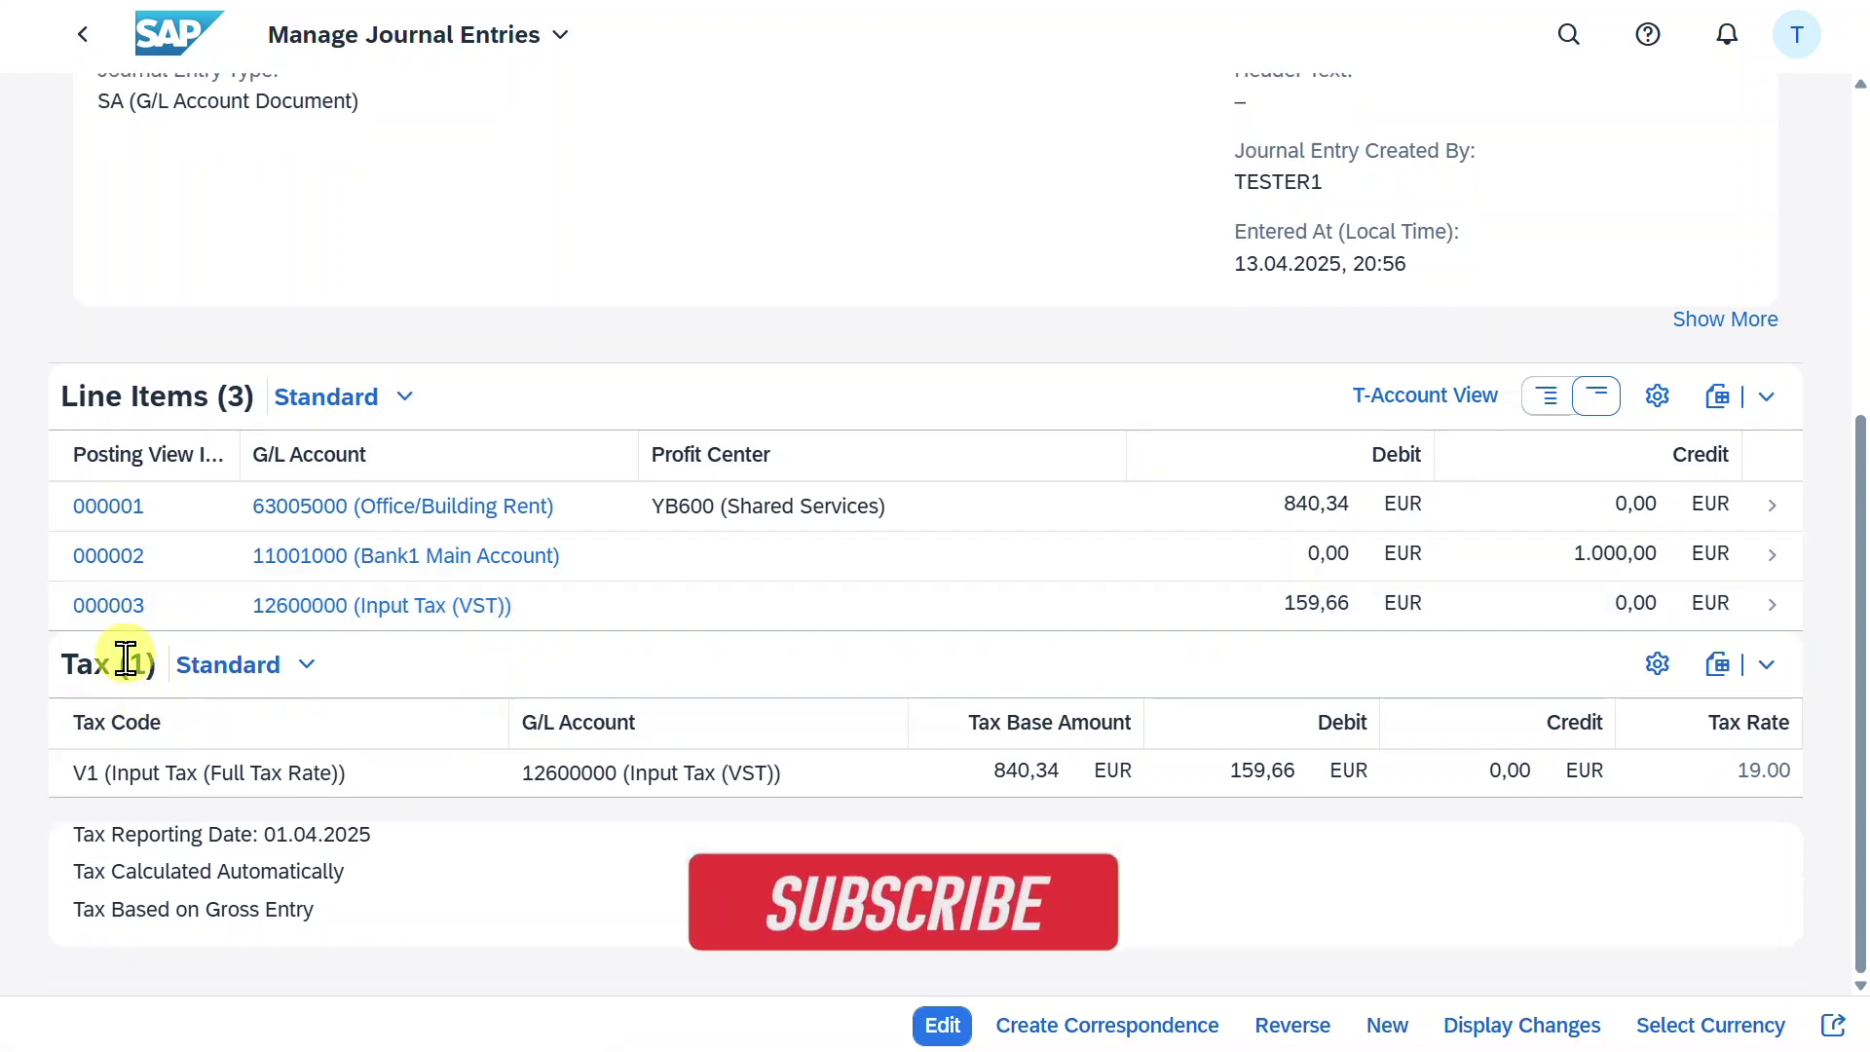
{"action": "left_click_drag", "start_coordinate": [72, 909], "coordinate": [365, 915]}
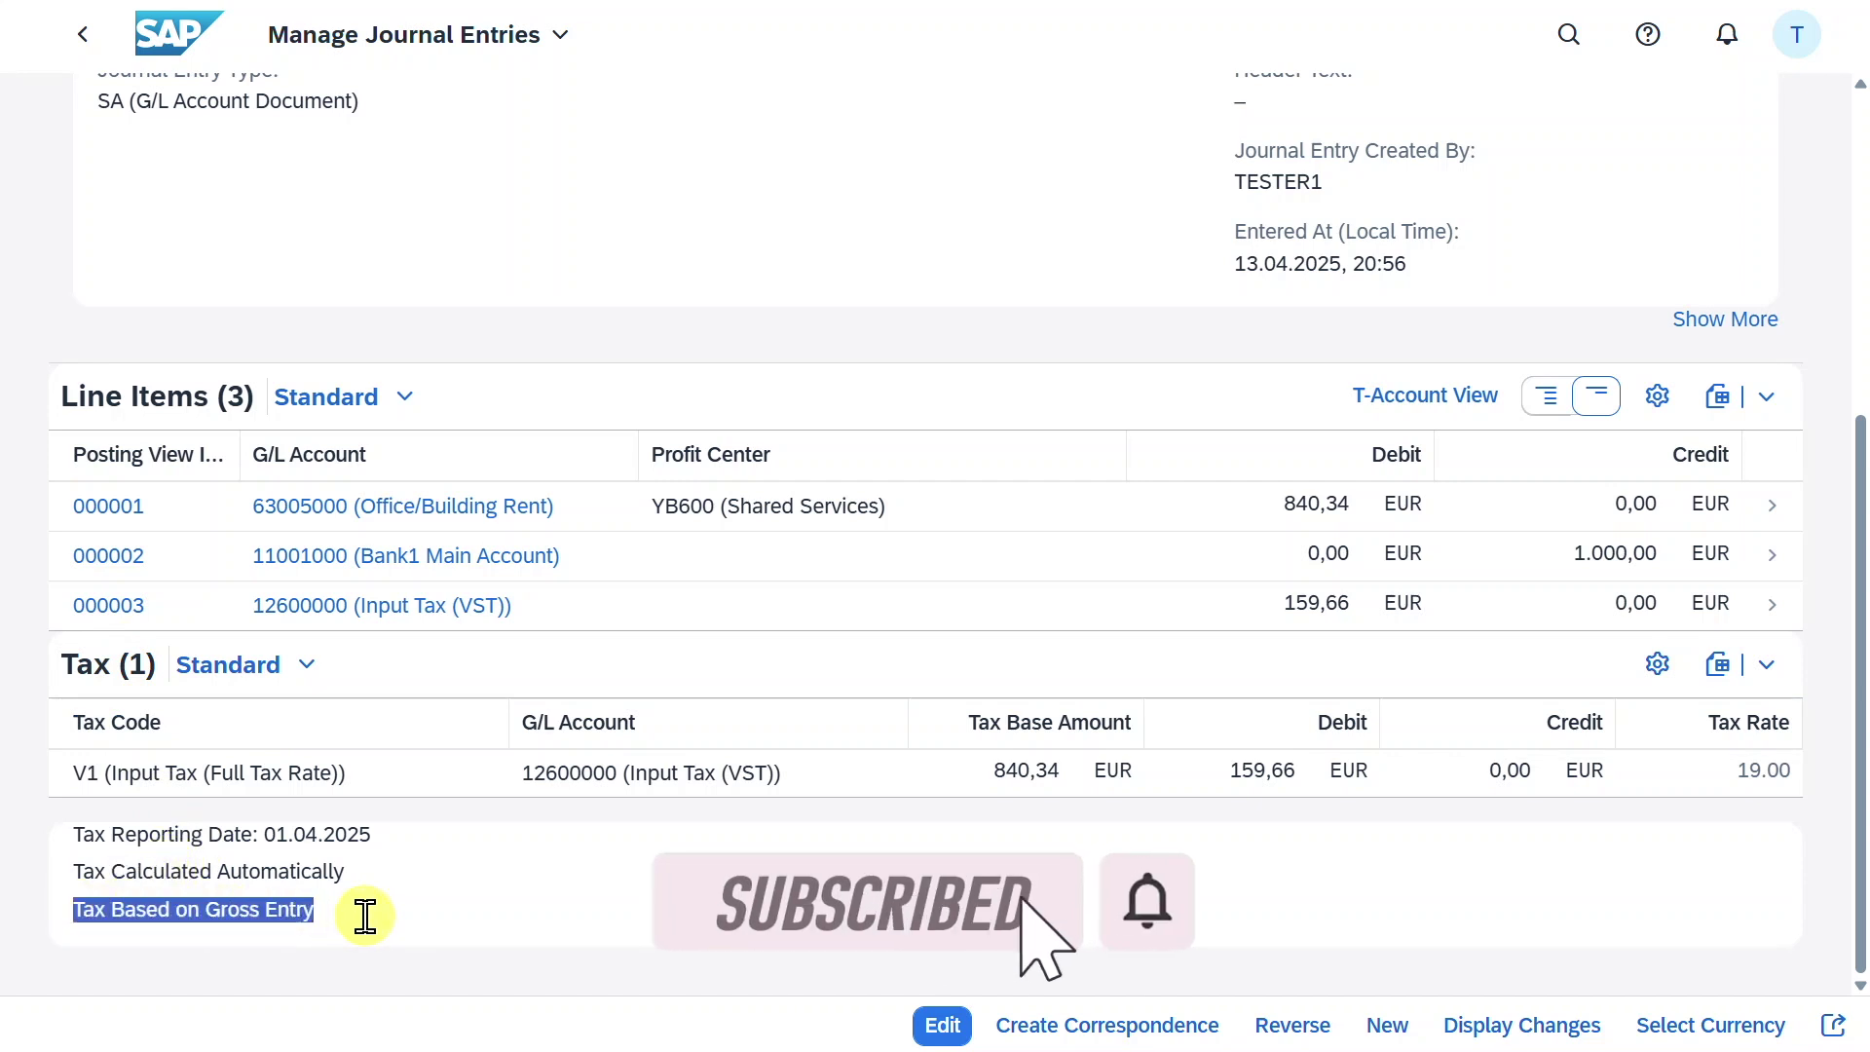